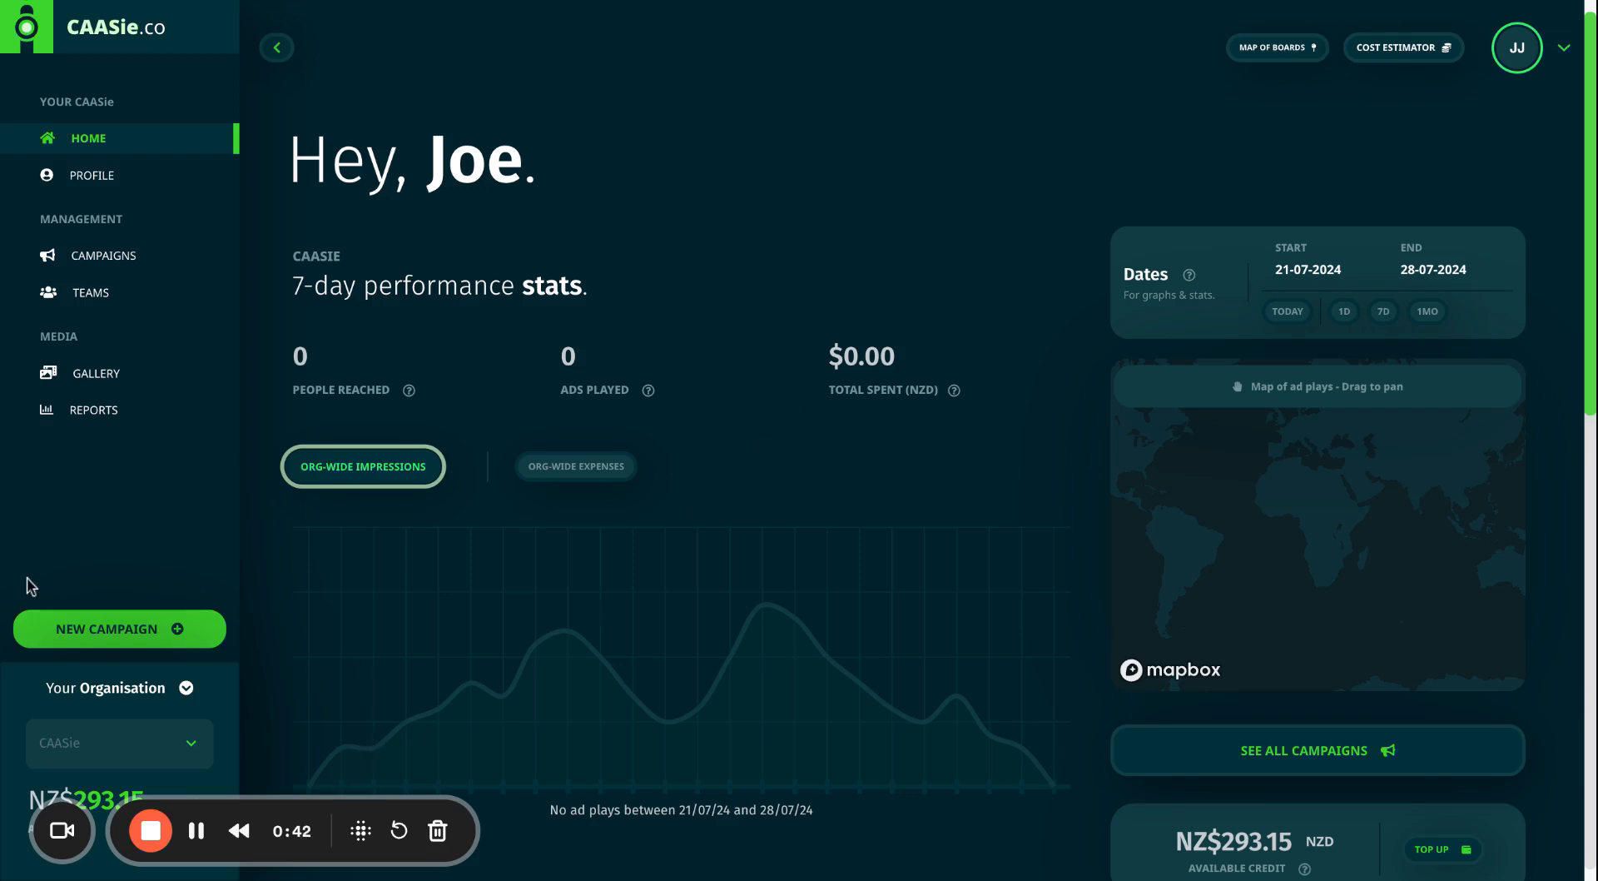
Create a new campaign named 'Test' and assign Your First Team to manage it.
{"action": "left_click", "coordinate": [112, 629]}
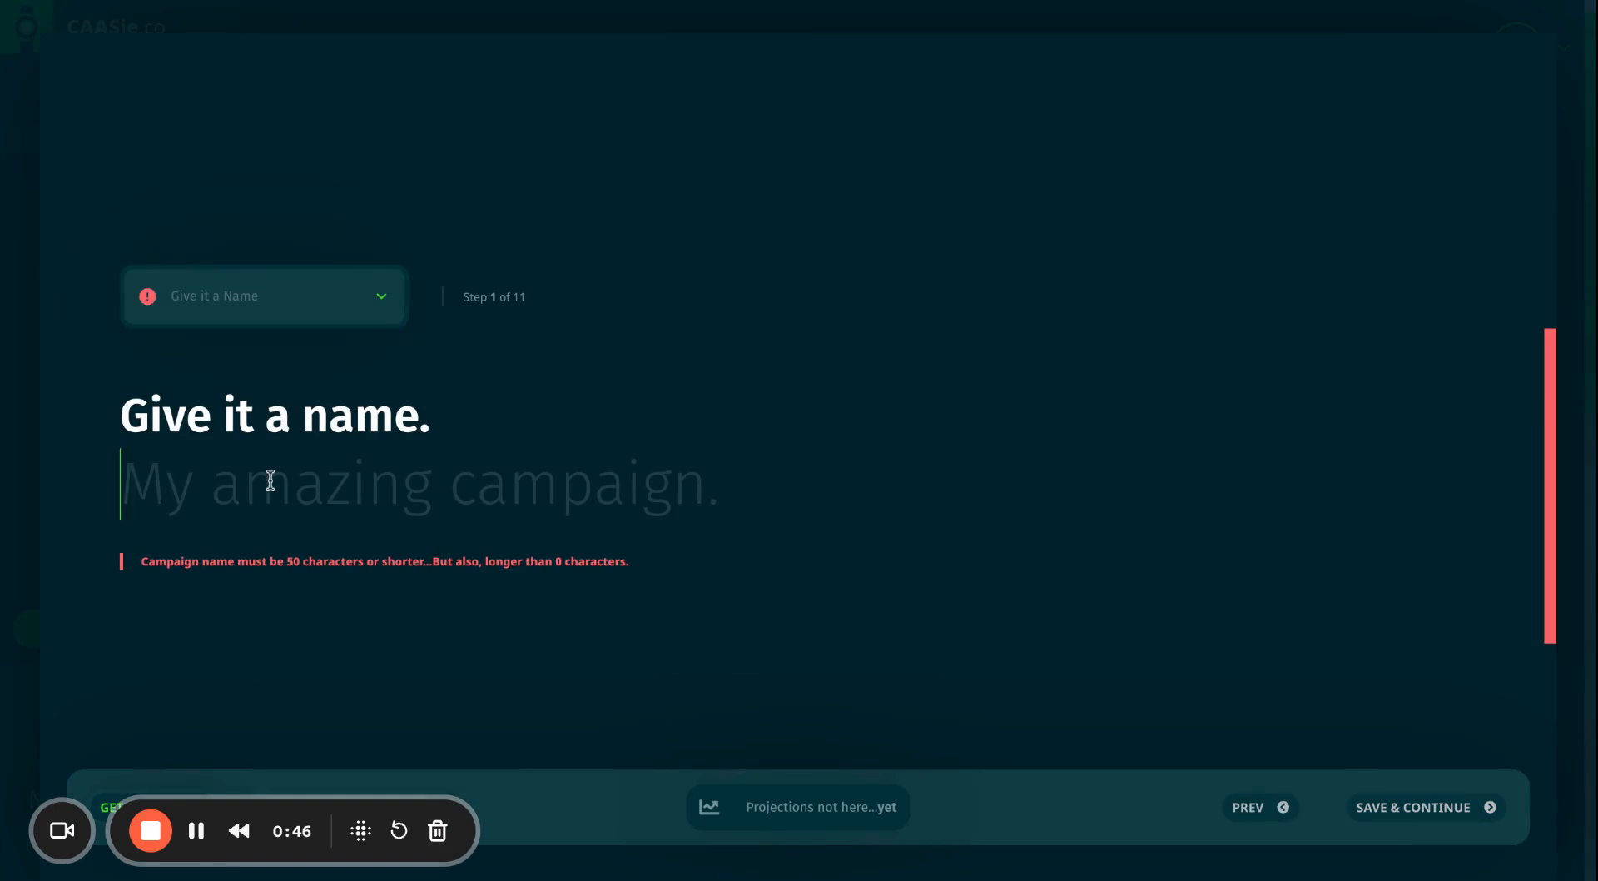
{"action": "type", "text": "Test"}
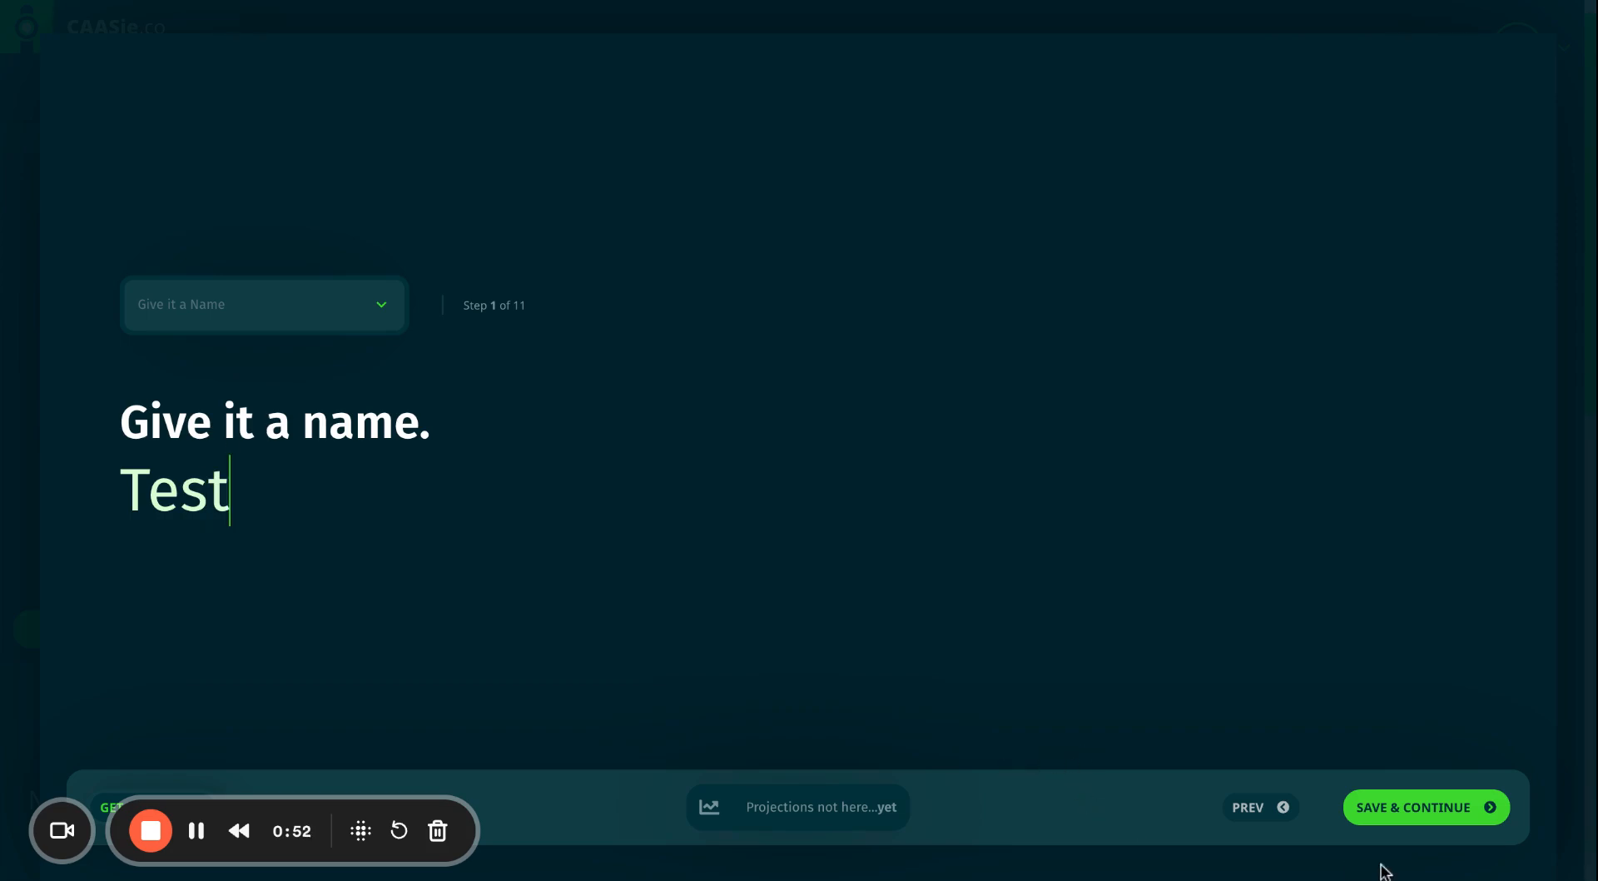
{"action": "left_click", "coordinate": [1423, 807]}
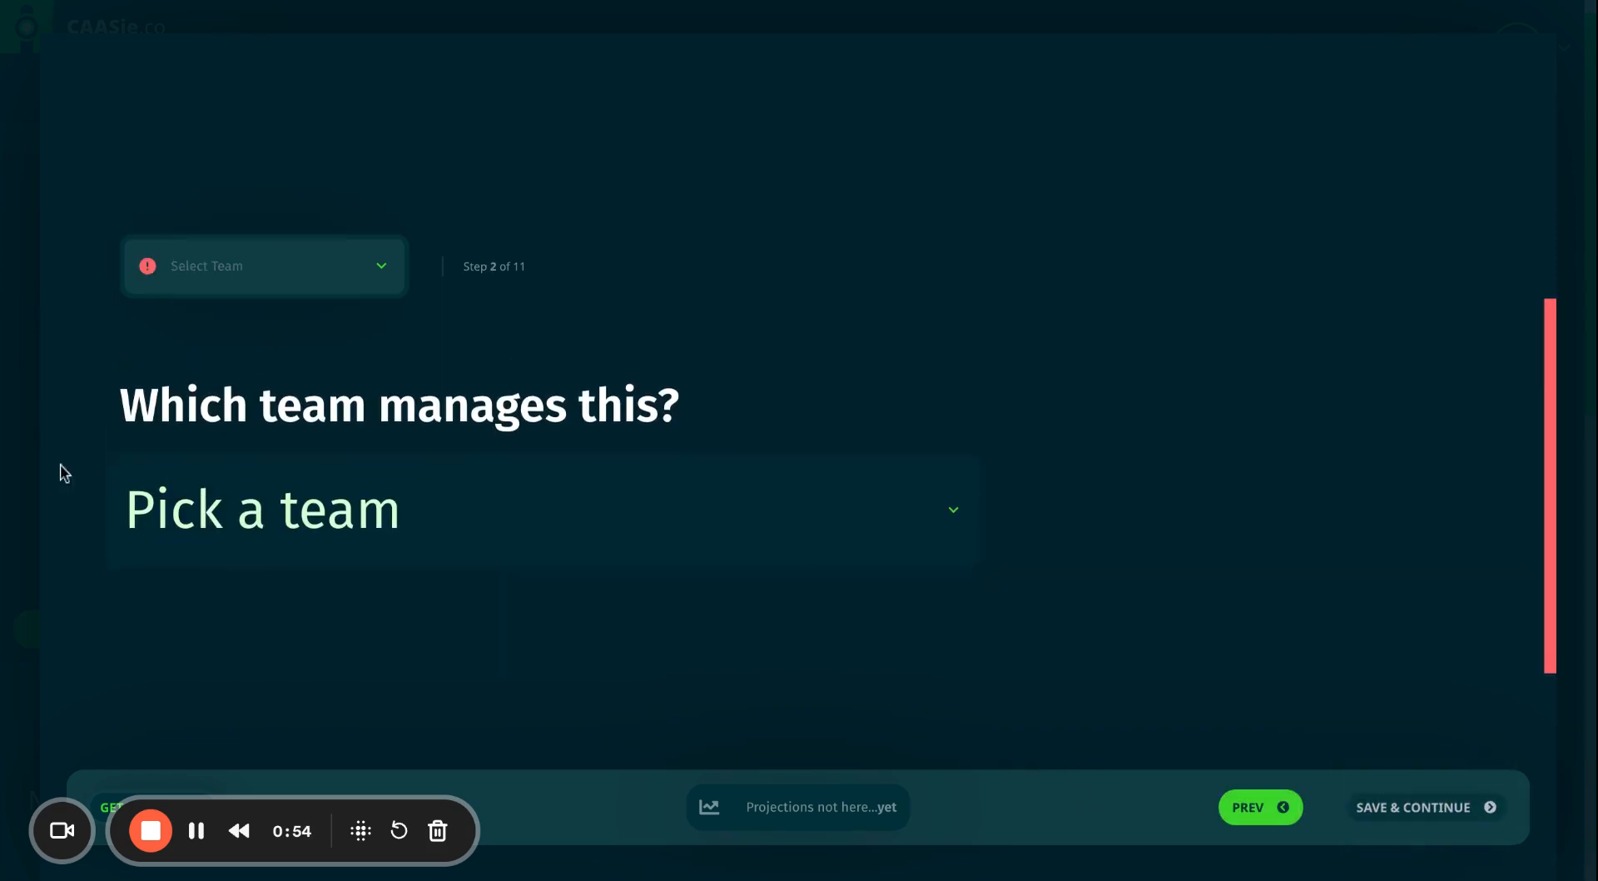
{"action": "left_click", "coordinate": [225, 524]}
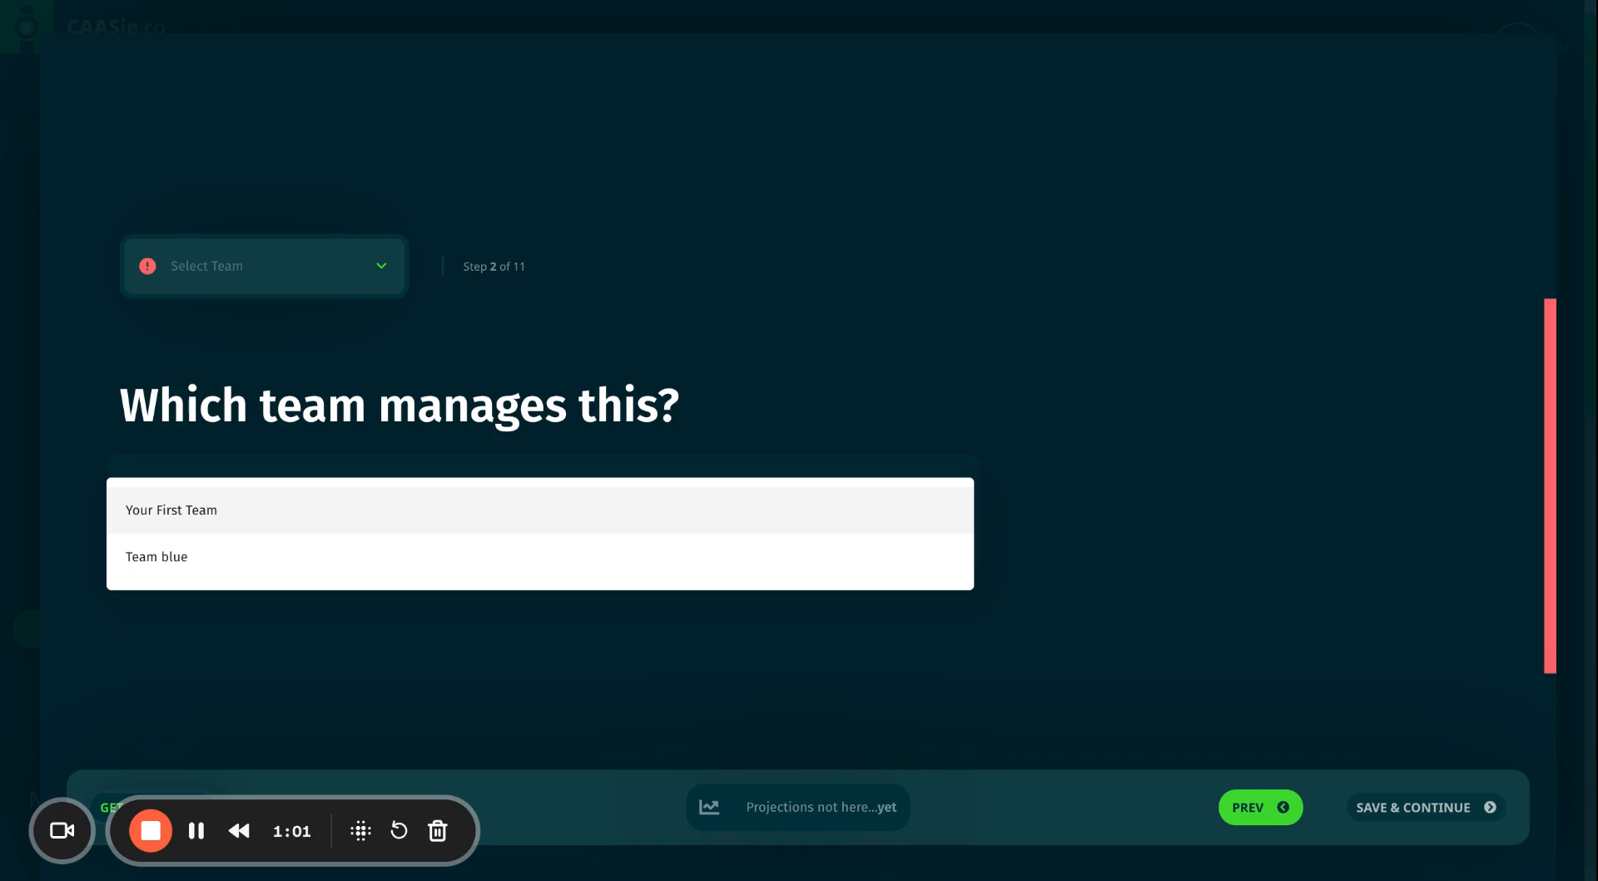
{"action": "key", "text": "Return"}
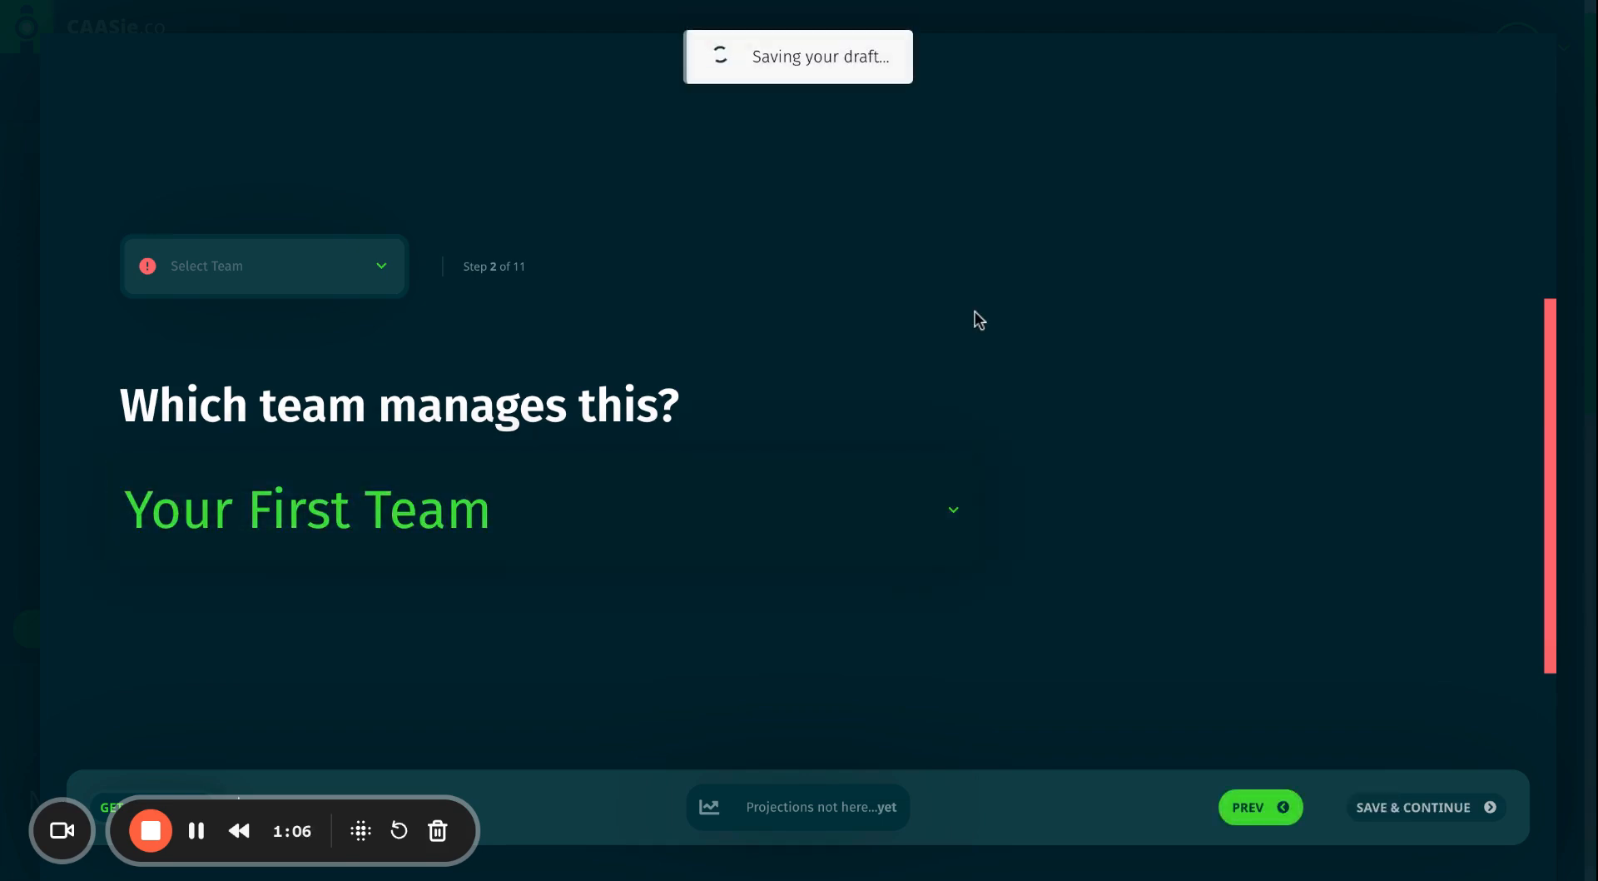
Give the campaign a finish date so it runs July 28 to July 29, 2024.
{"action": "left_click", "coordinate": [1413, 812]}
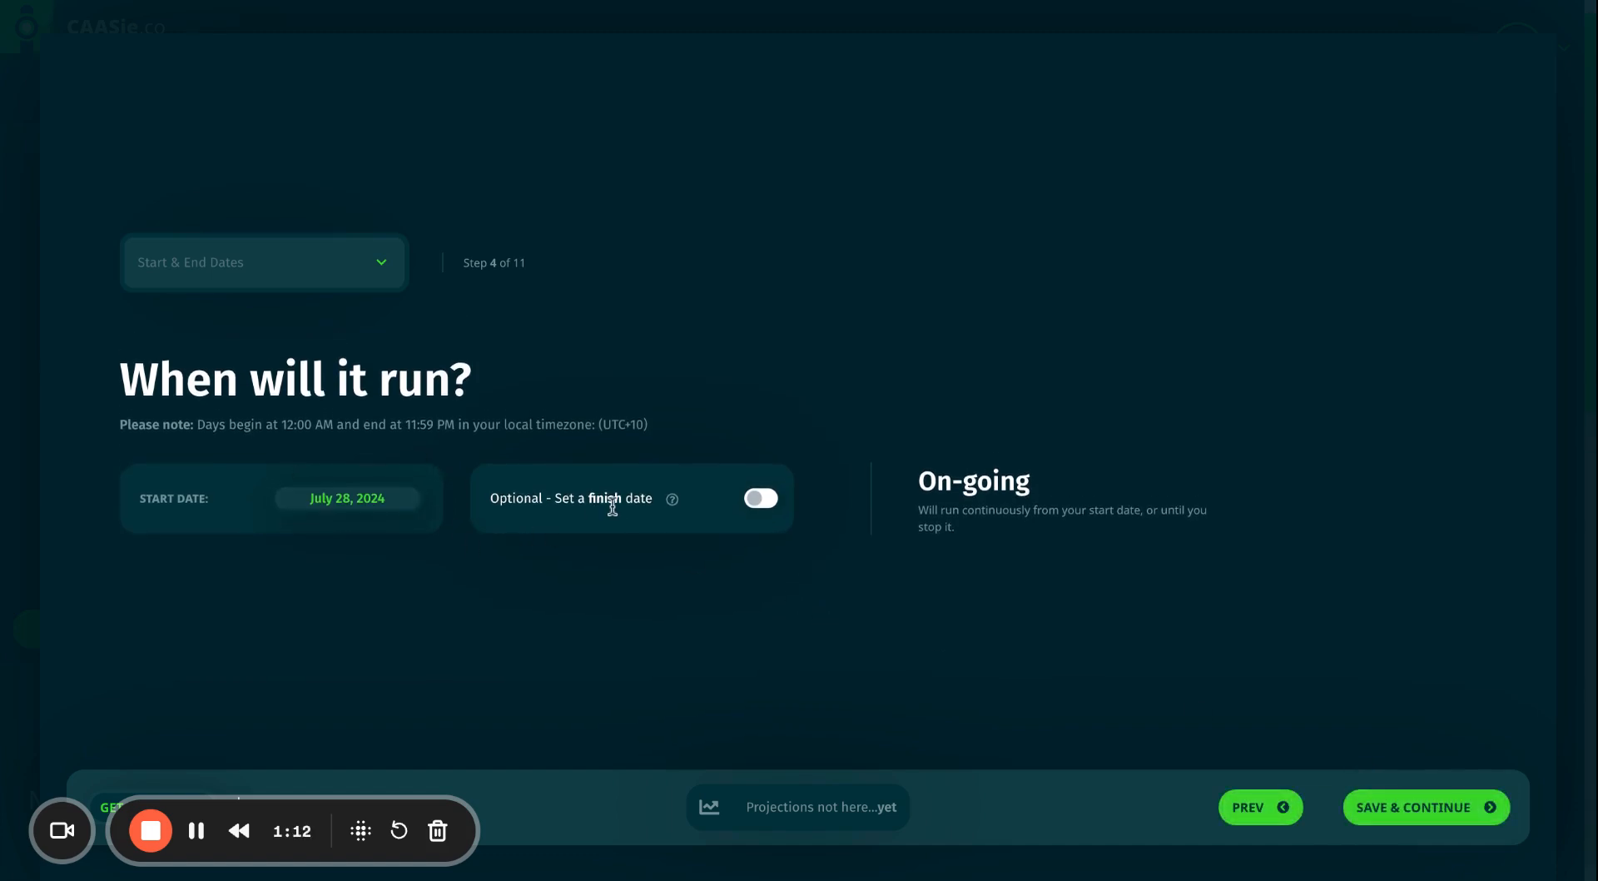
{"action": "left_click", "coordinate": [761, 498]}
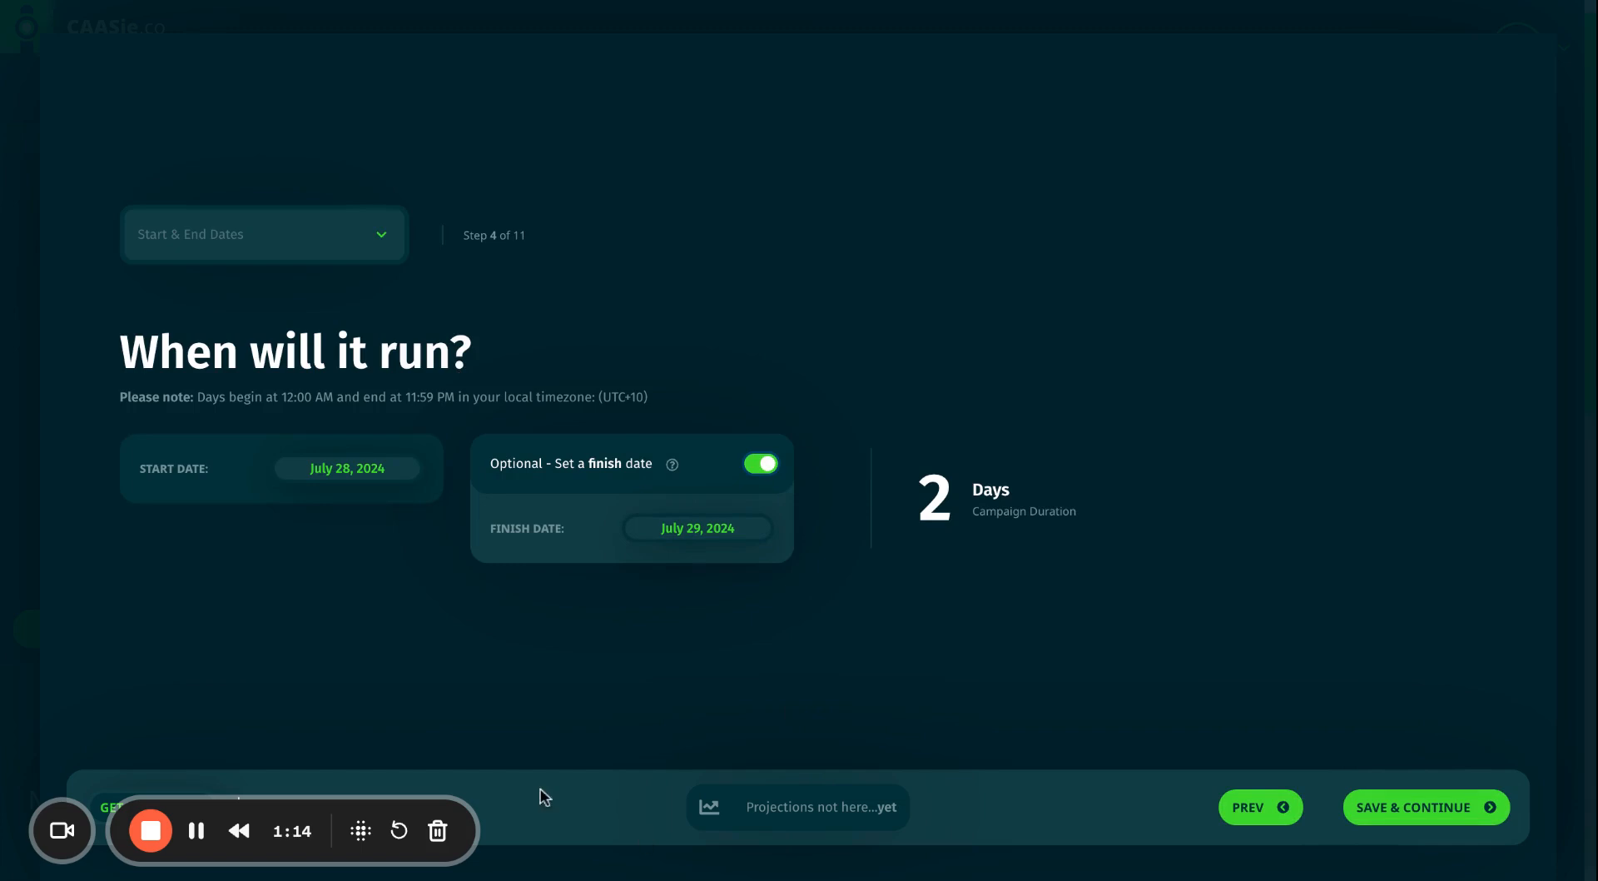
{"action": "left_click", "coordinate": [760, 465]}
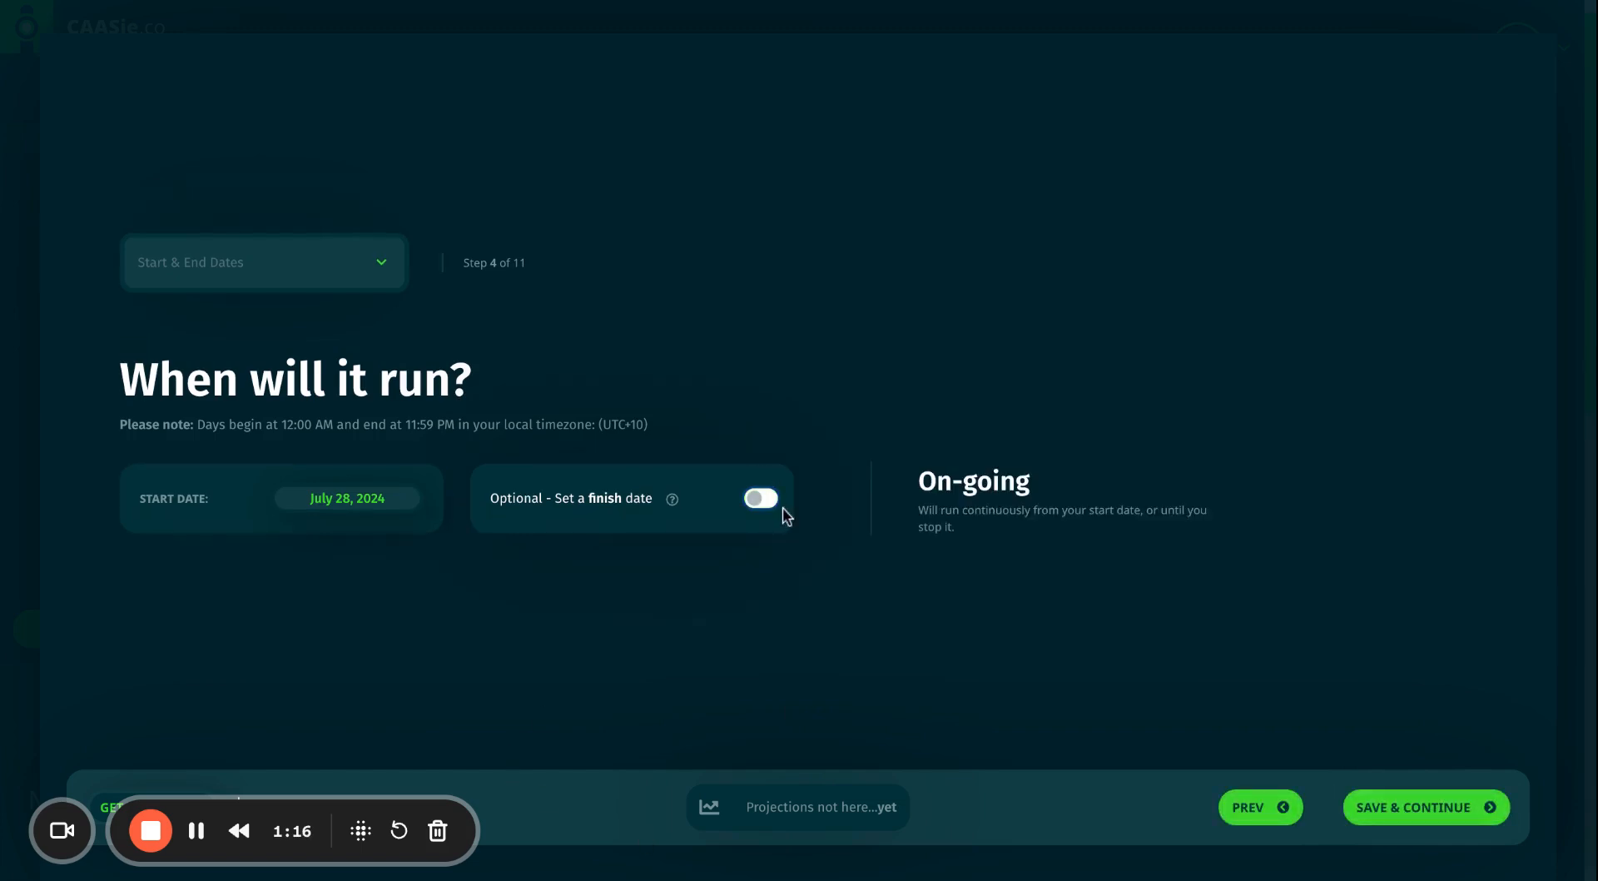
{"action": "left_click", "coordinate": [771, 504]}
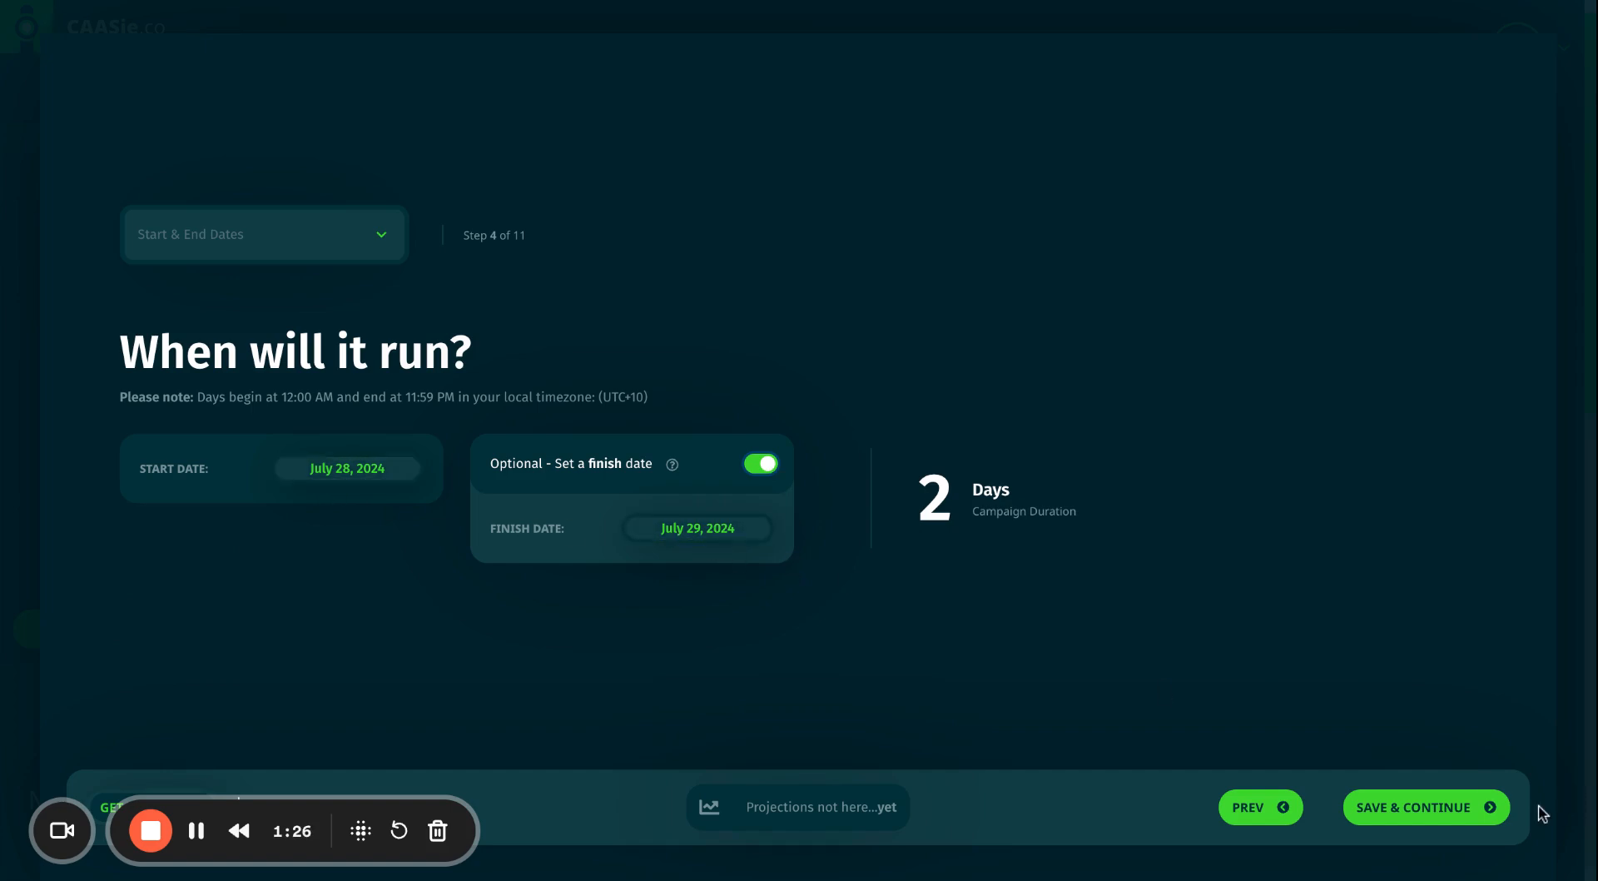
Choose Target Locations as the board selection method and proceed to location targeting.
{"action": "left_click", "coordinate": [1470, 824]}
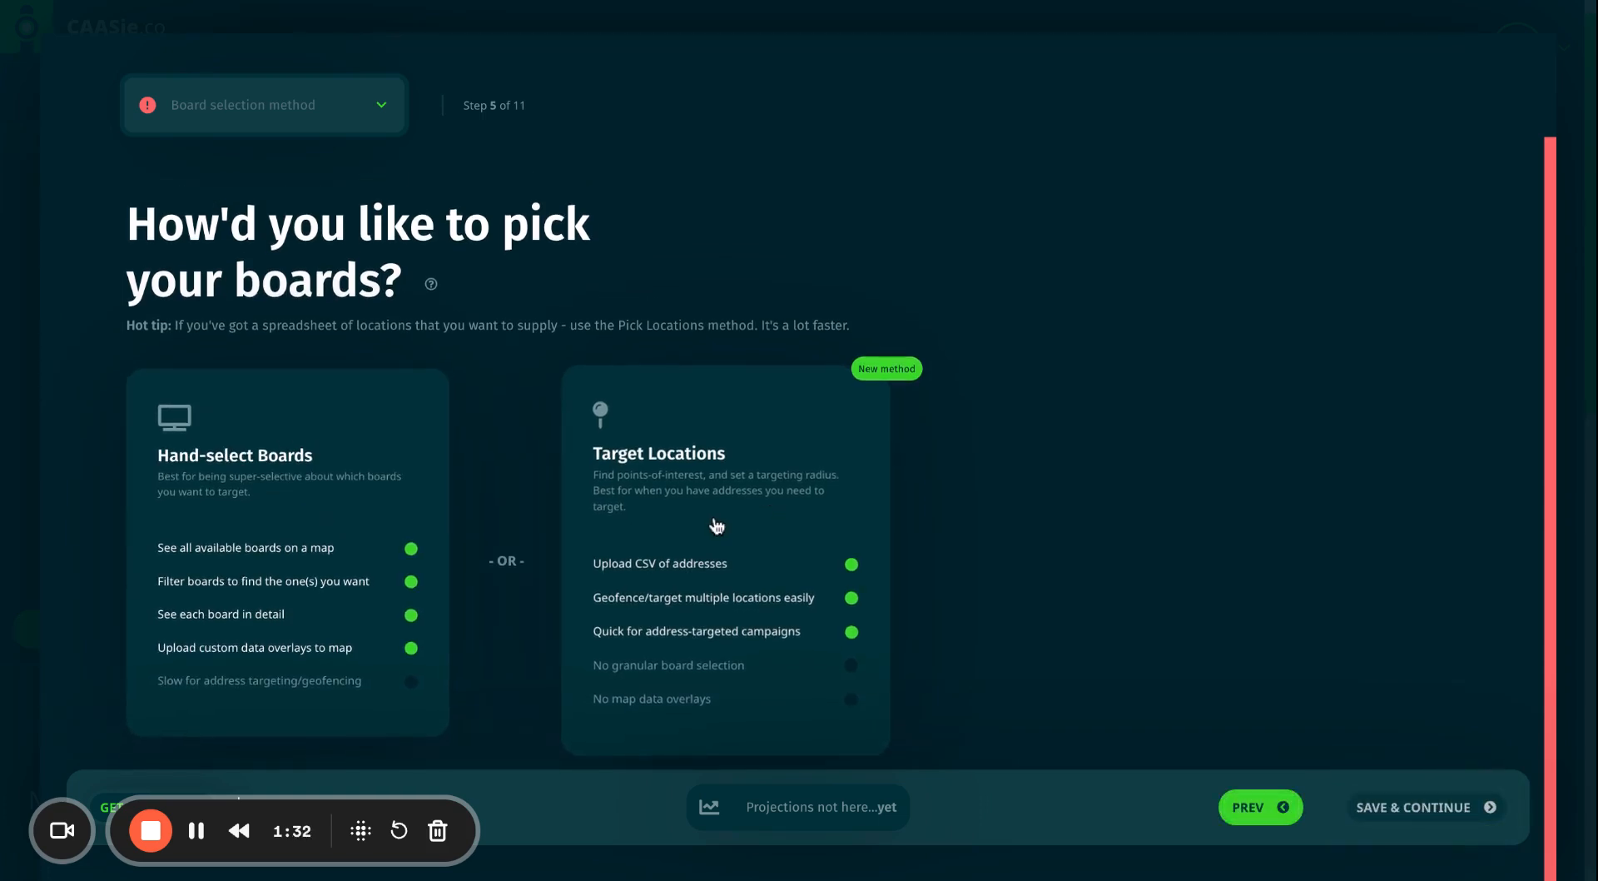
{"action": "scroll", "coordinate": [716, 525], "scroll_direction": "down", "scroll_amount": 1}
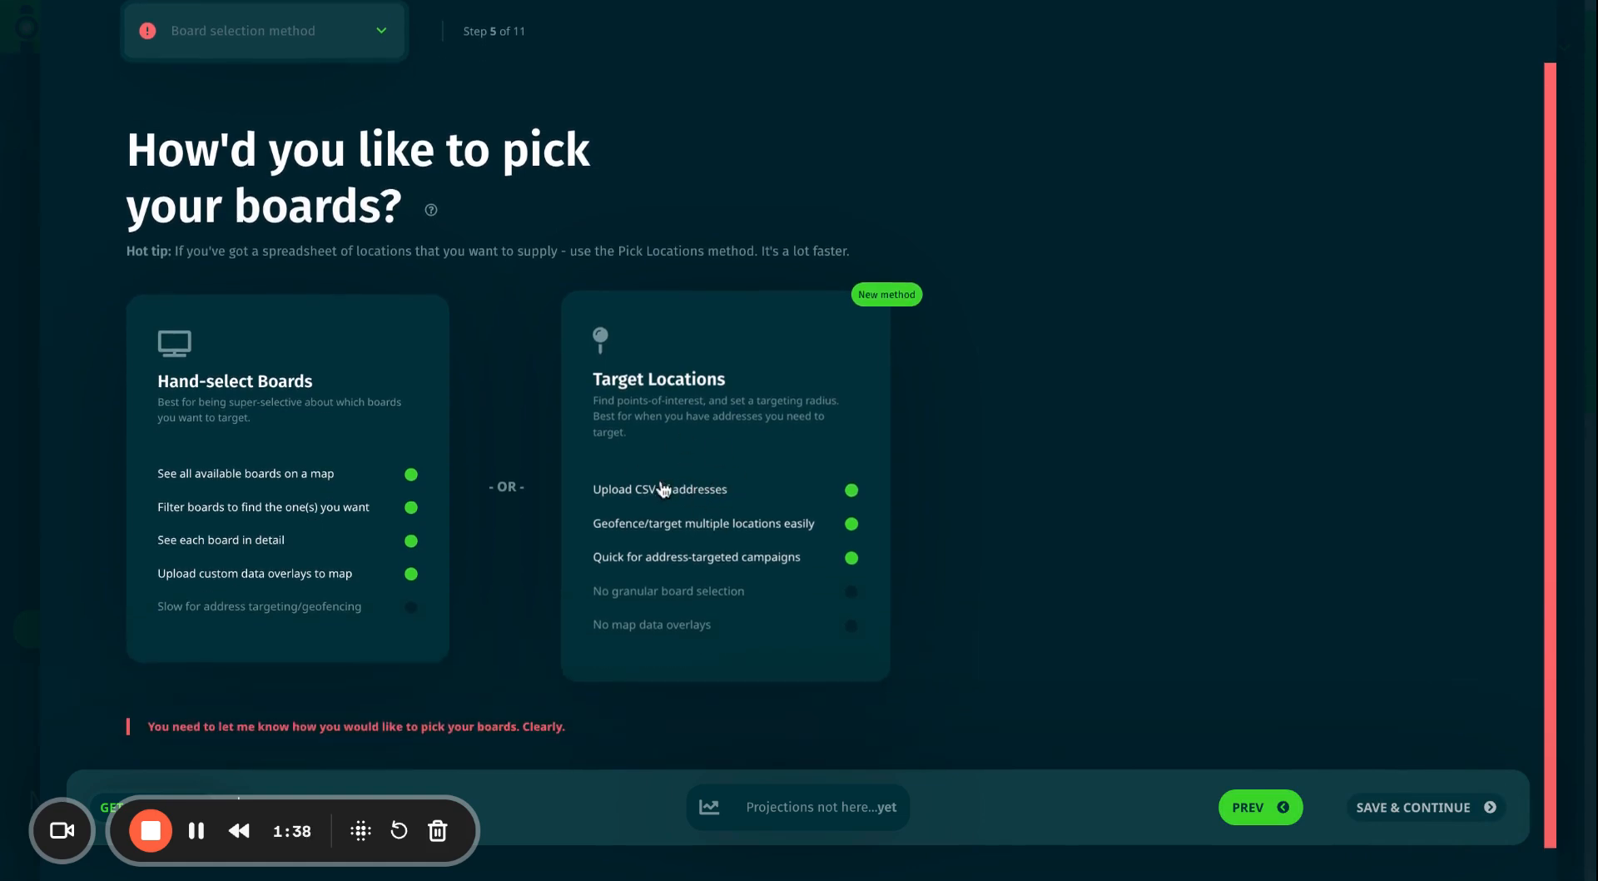
{"action": "left_click", "coordinate": [689, 468]}
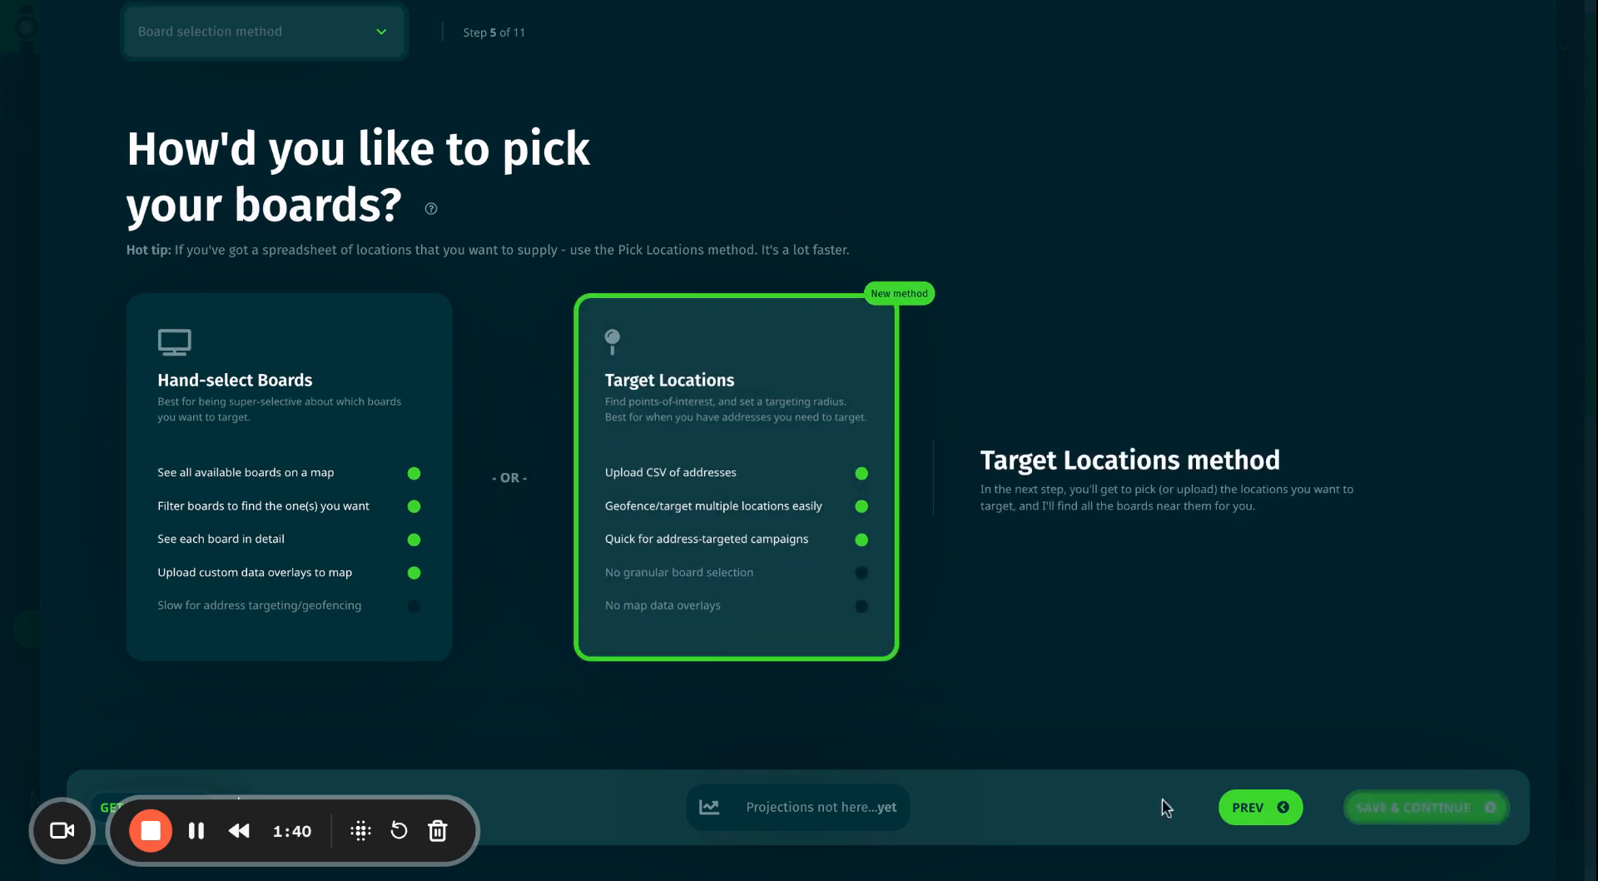
{"action": "left_click", "coordinate": [1425, 812]}
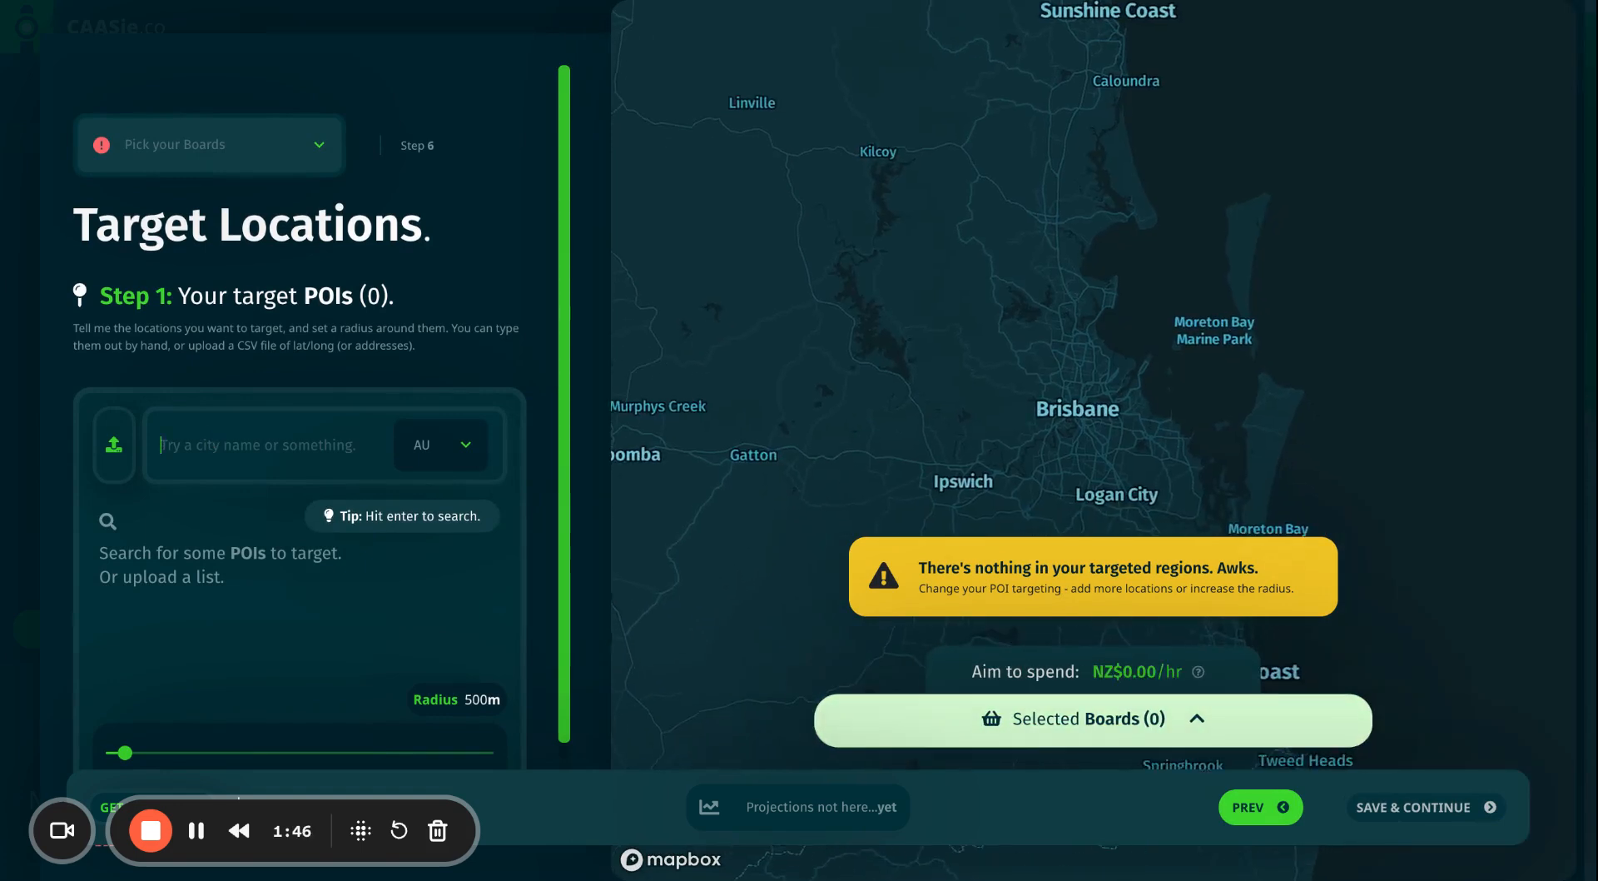
Search 'Pearl street slacks creek' and add the Slacks Creek result as a target POI.
{"action": "type", "text": "S"}
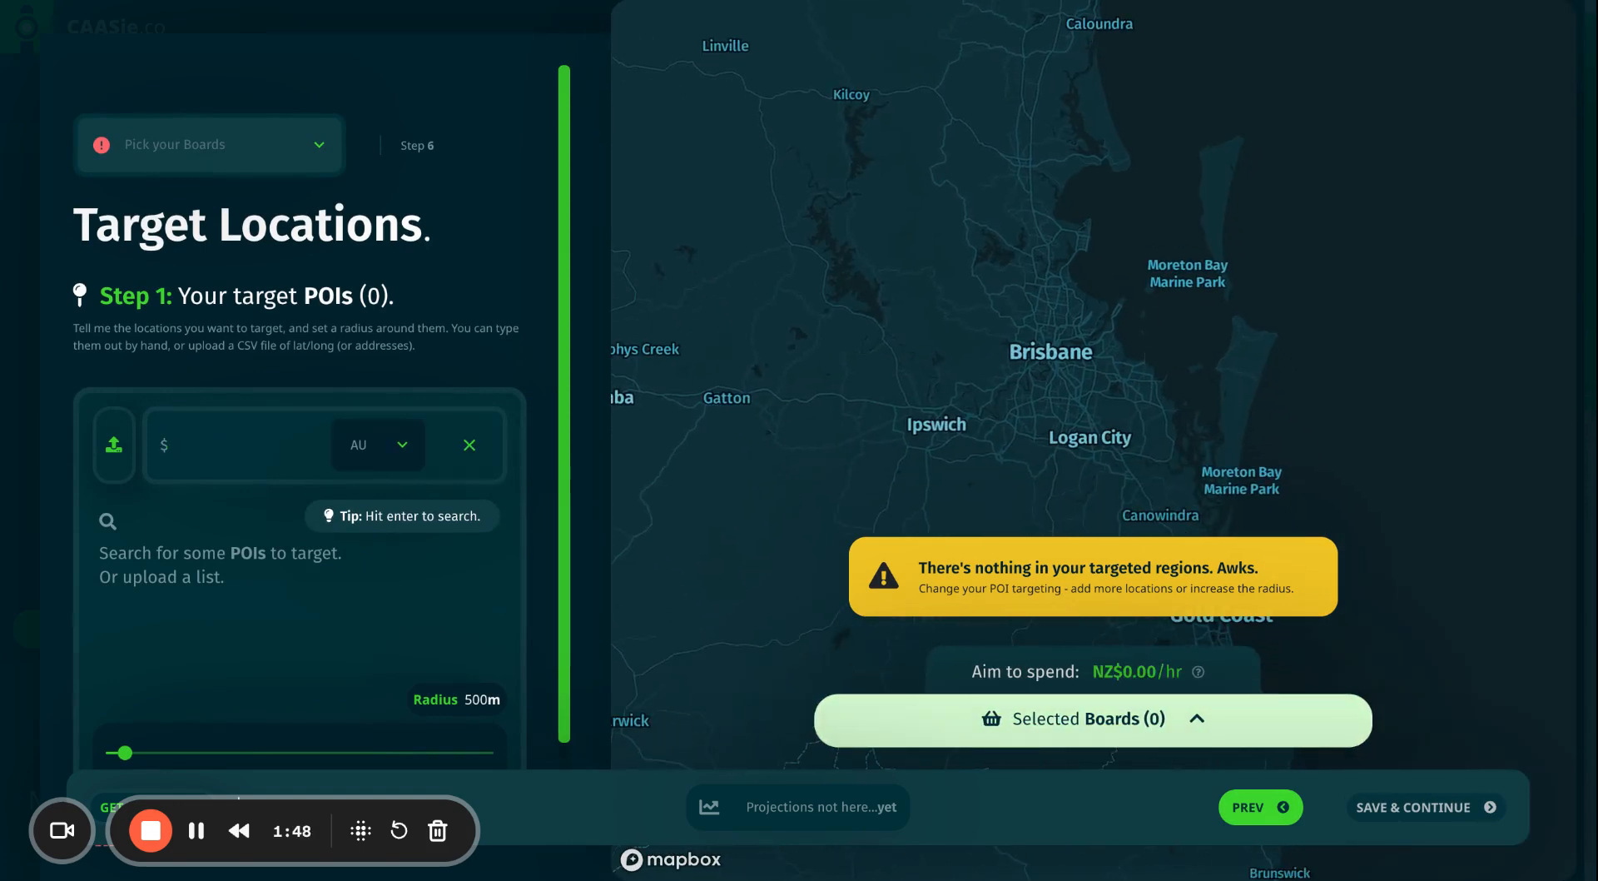
{"action": "key", "text": "BackSpace"}
{"action": "type", "text": "4"}
{"action": "type", "text": "Pearl street slacks creek"}
{"action": "key", "text": "Return"}
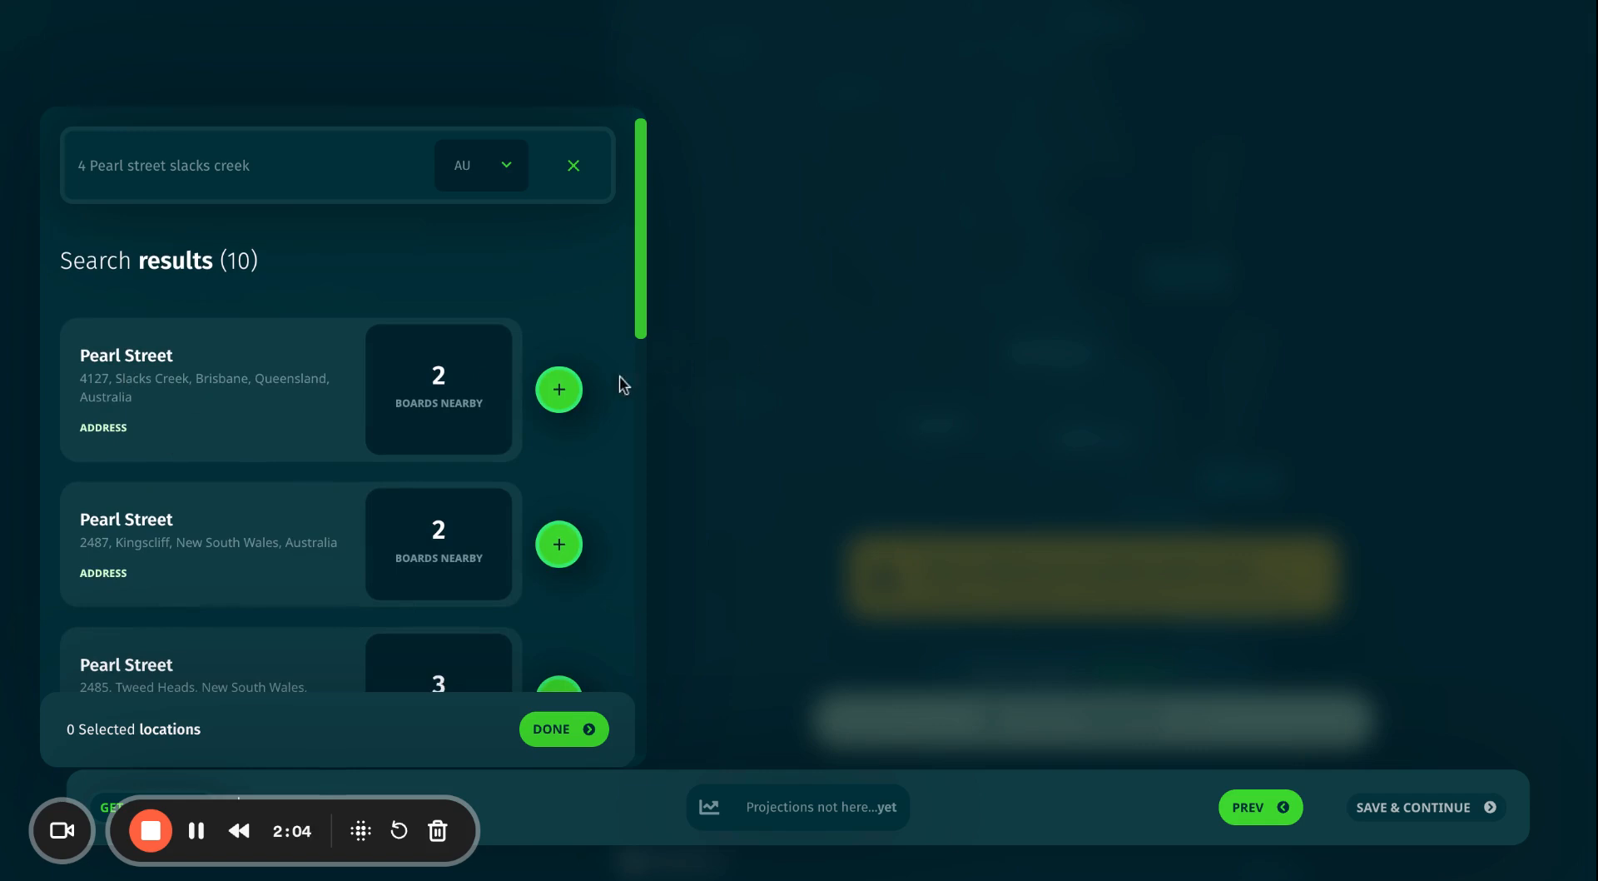
{"action": "left_click", "coordinate": [559, 393]}
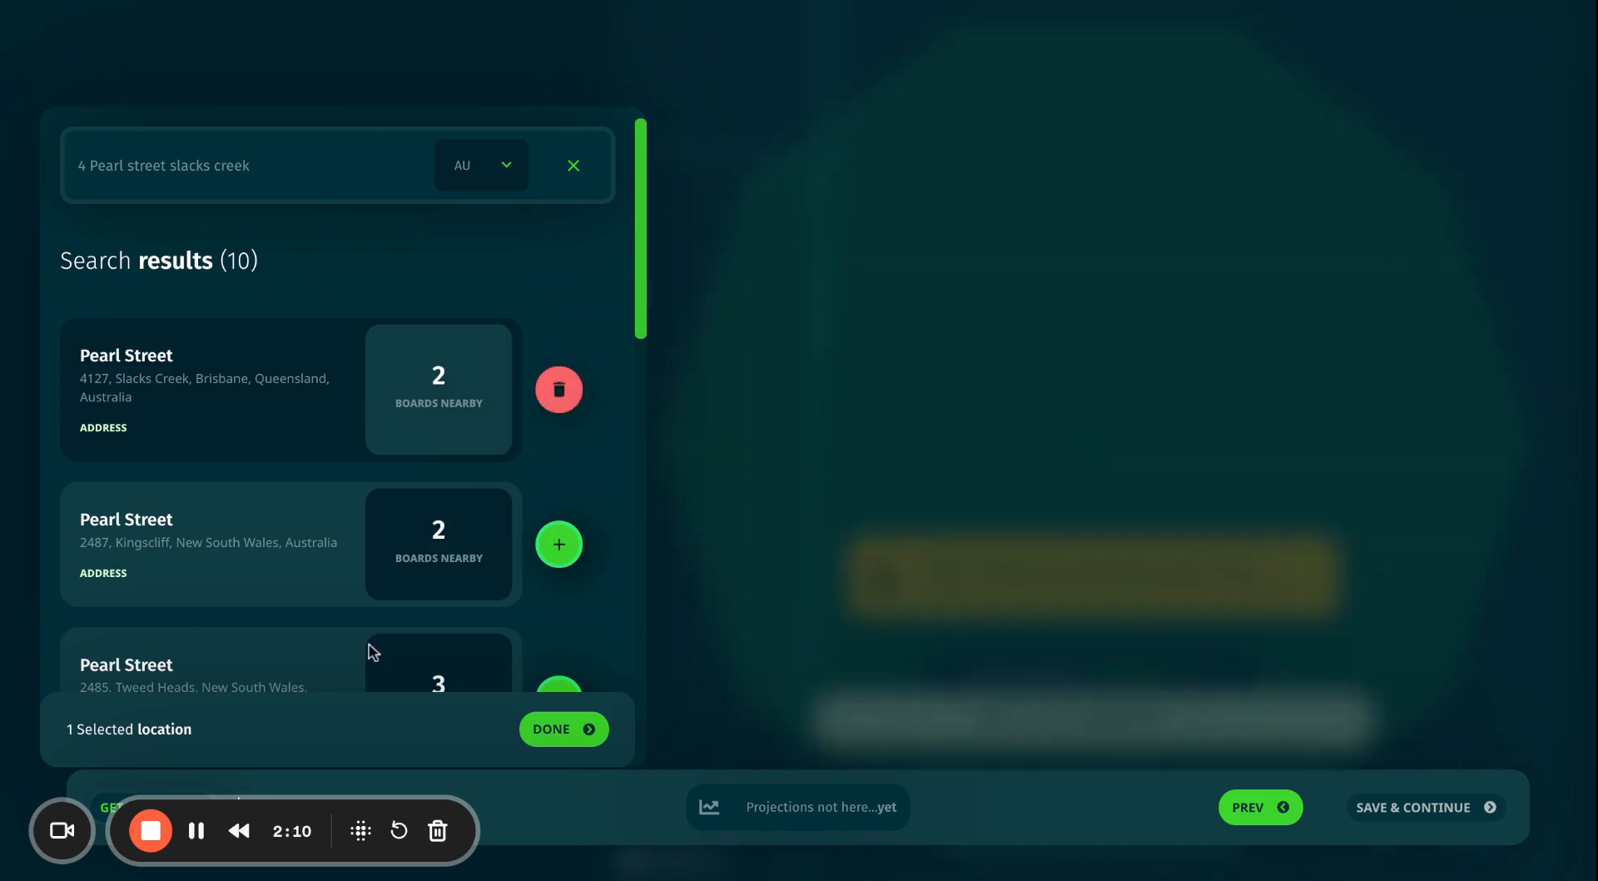
{"action": "left_click", "coordinate": [293, 164]}
{"action": "key", "text": "ctrl+a"}
{"action": "key", "text": "BackSpace"}
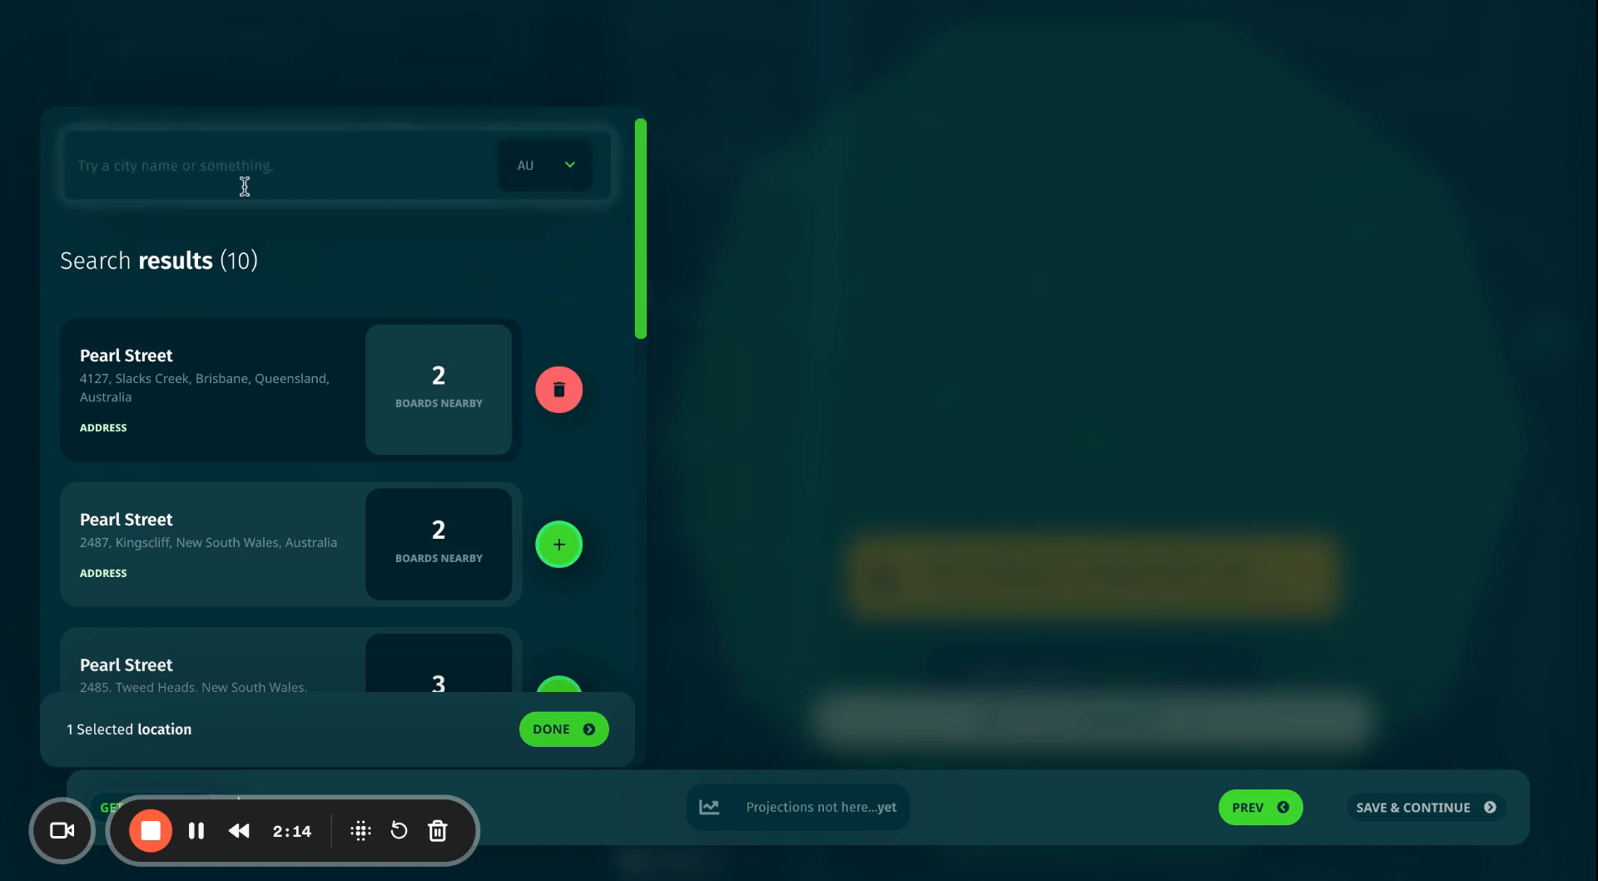
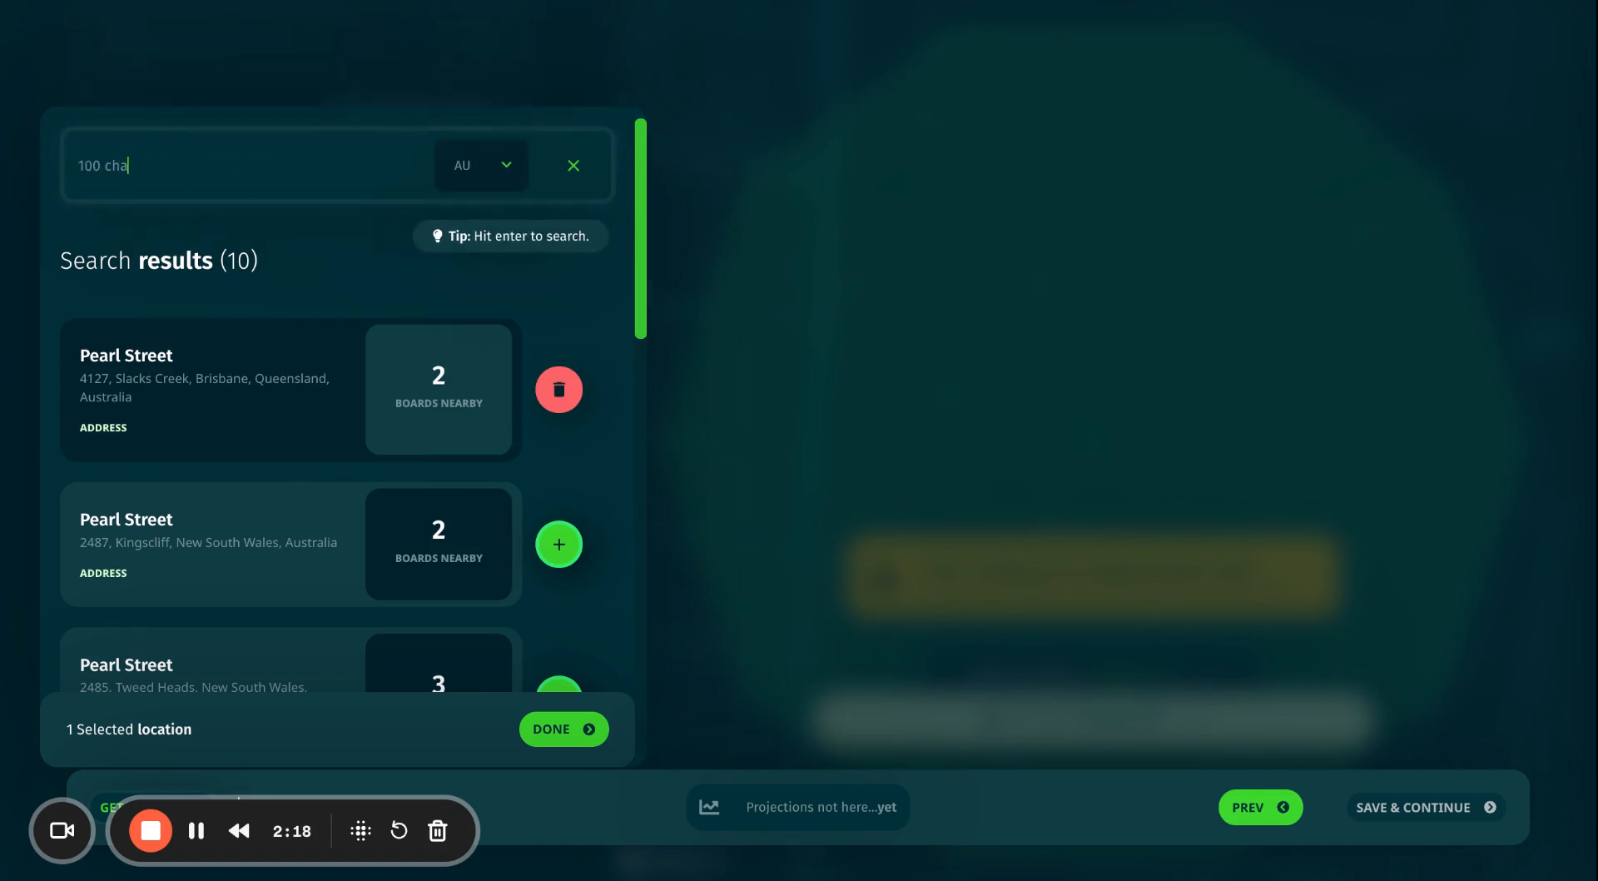
{"action": "key", "text": "Return"}
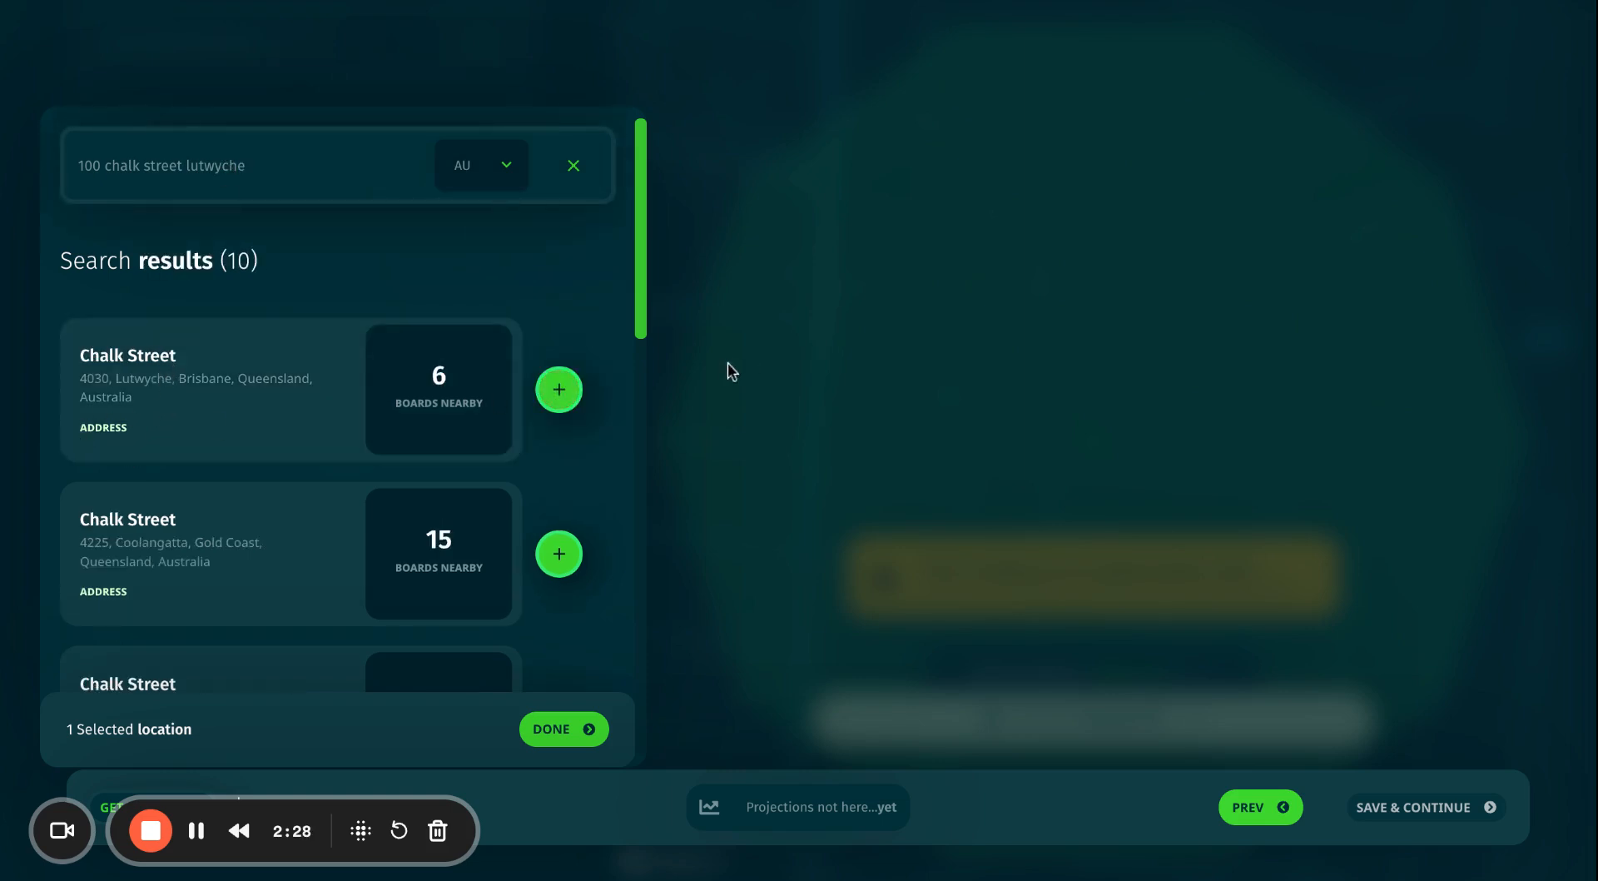
{"action": "left_click", "coordinate": [559, 391]}
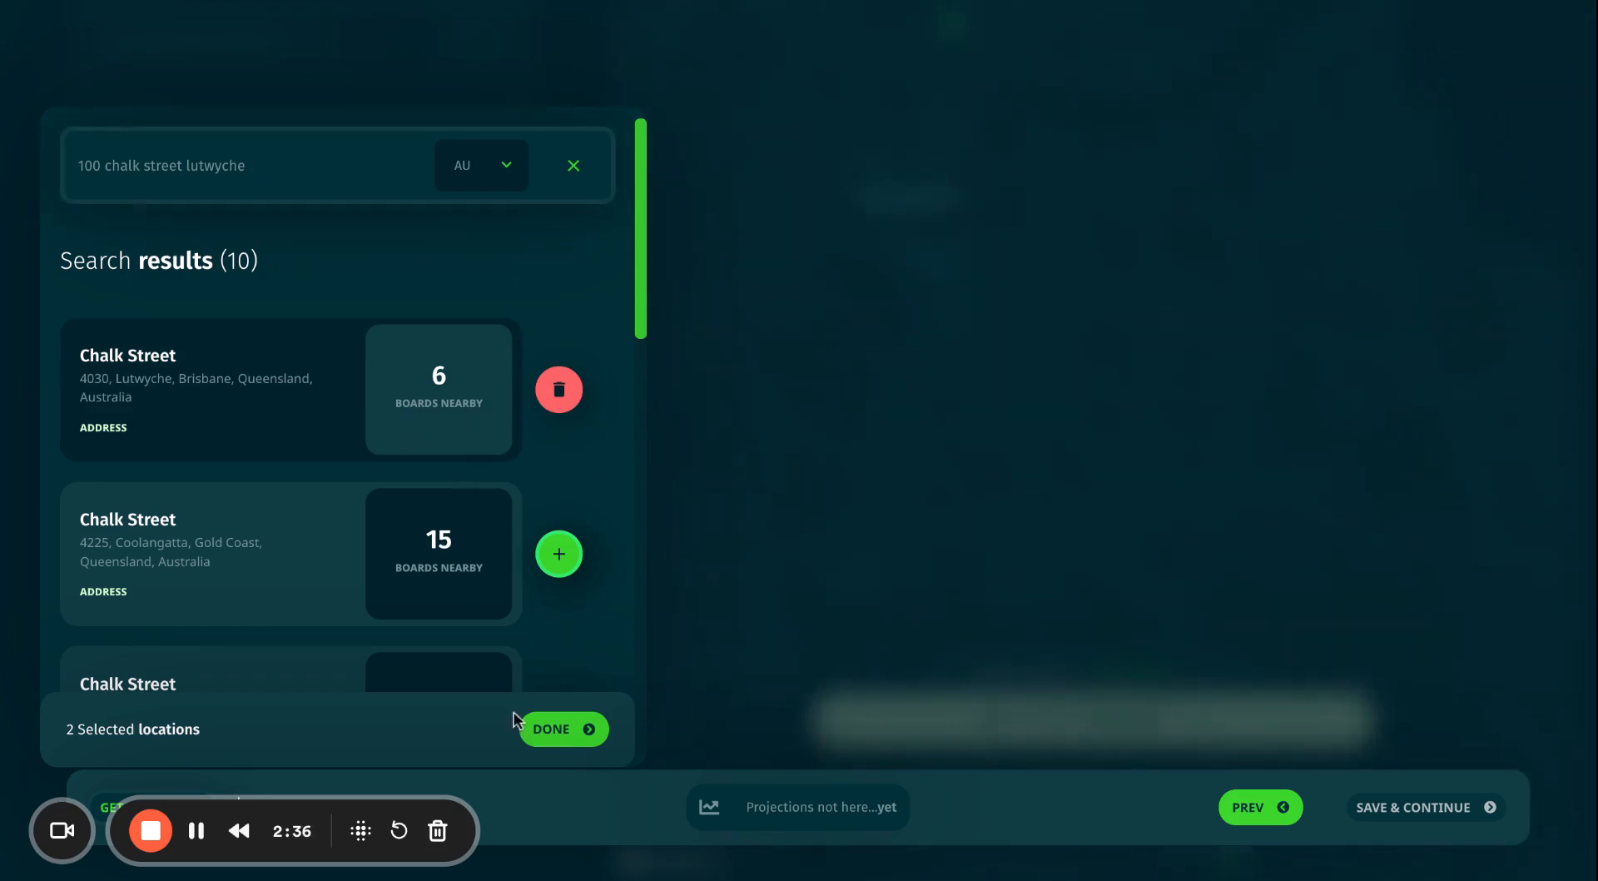
Set the Radius slider to 2051m and check both coverage circles on the map.
{"action": "left_click", "coordinate": [556, 731]}
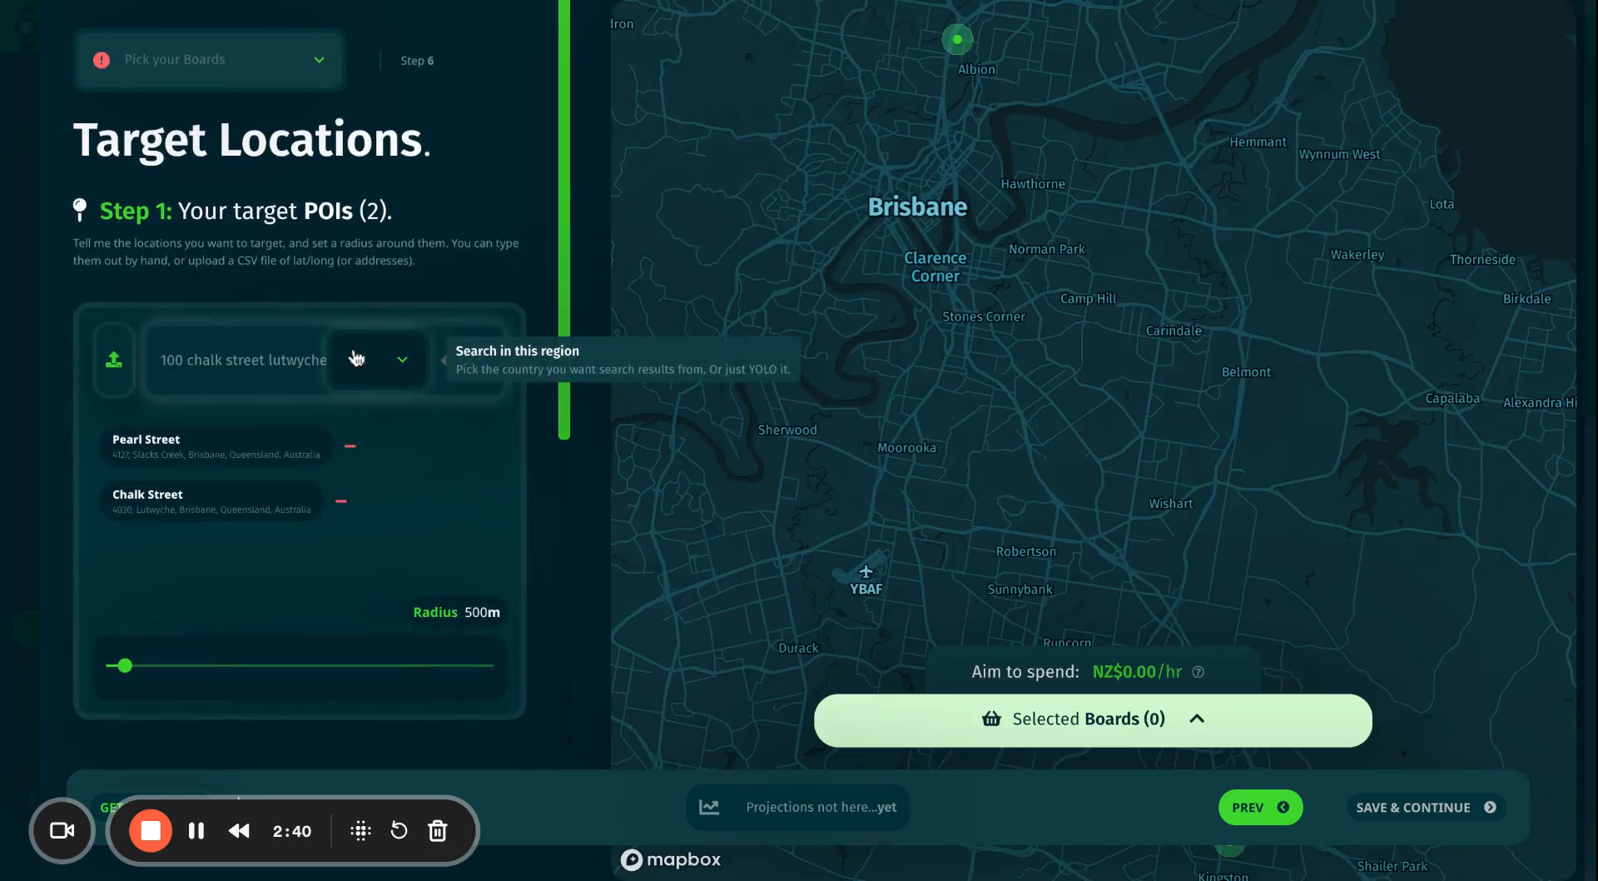
{"action": "mouse_move", "coordinate": [130, 690]}
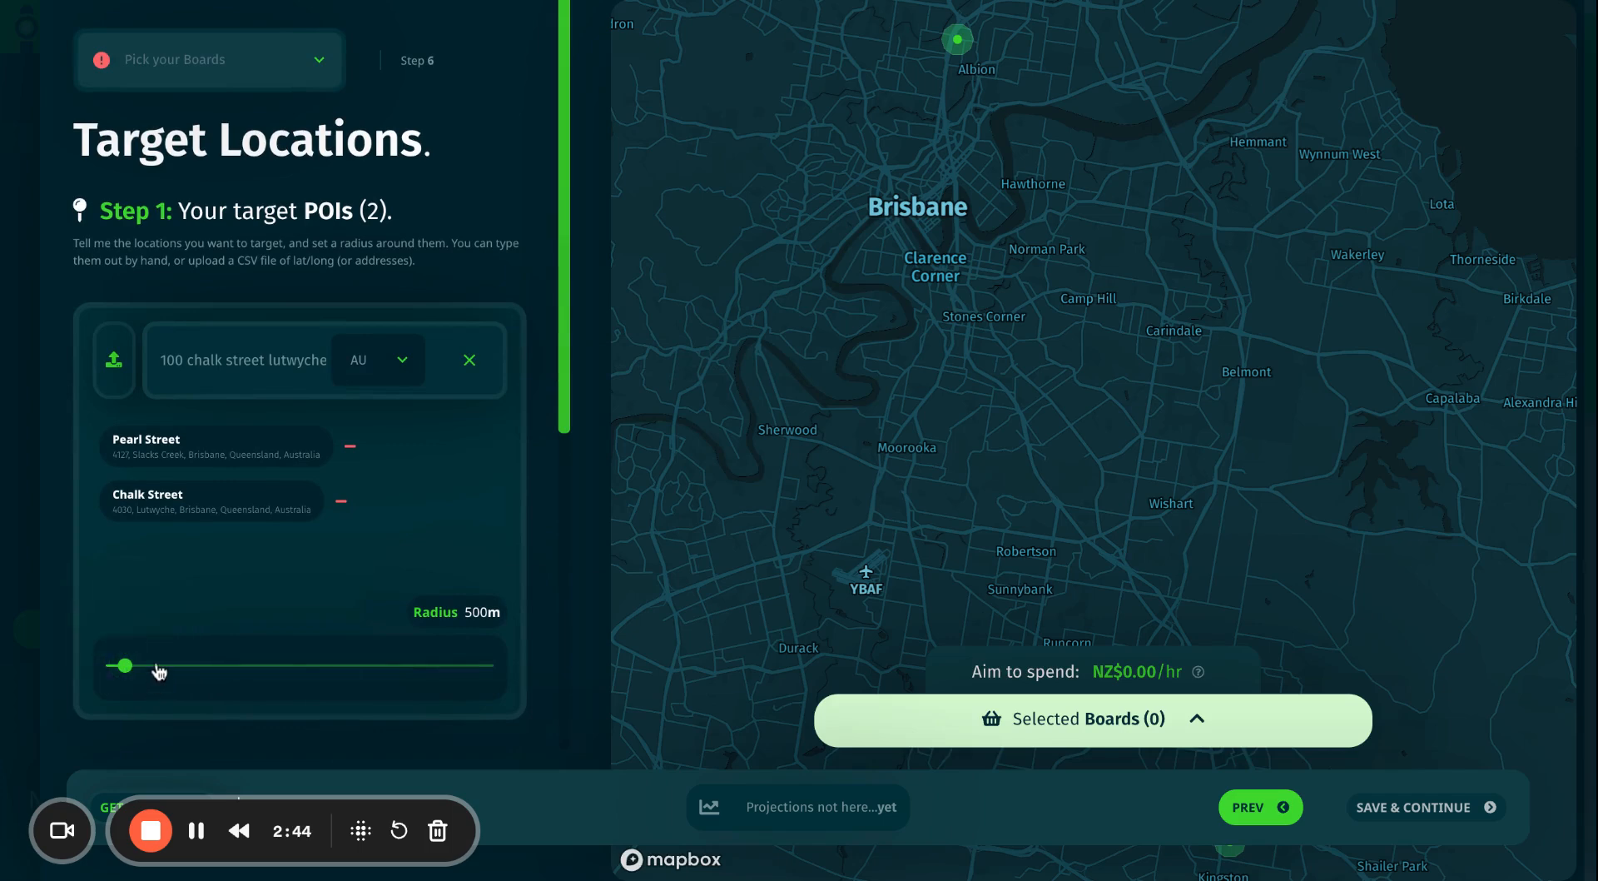
{"action": "left_click_drag", "start_coordinate": [125, 667], "coordinate": [189, 679]}
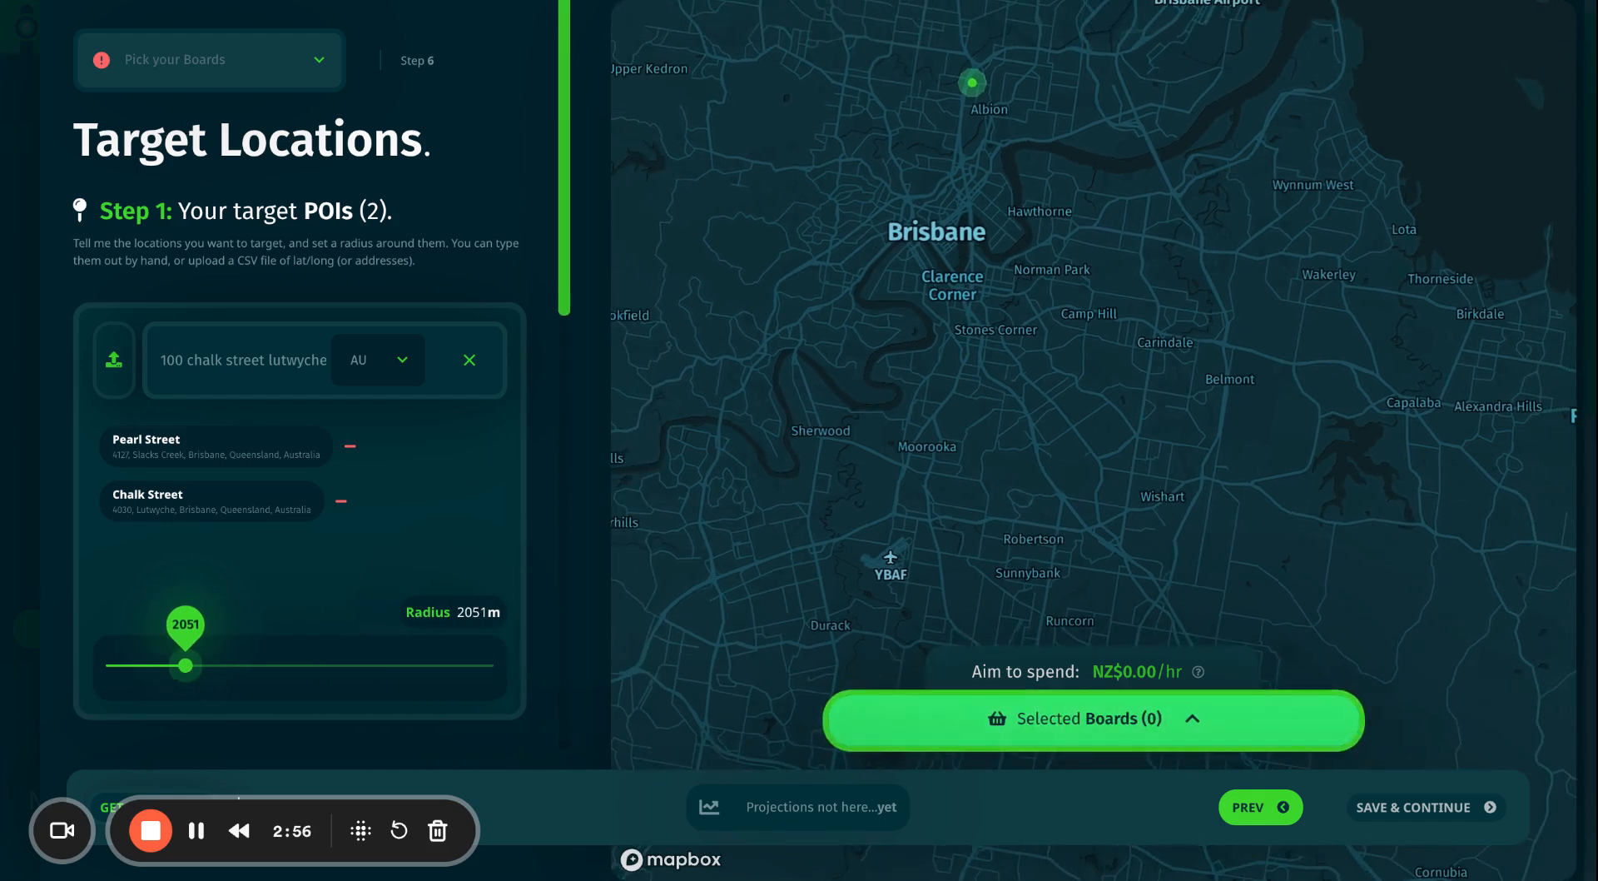
{"action": "left_click_drag", "start_coordinate": [1287, 518], "coordinate": [1200, 593]}
{"action": "left_click_drag", "start_coordinate": [1038, 198], "coordinate": [1096, 341]}
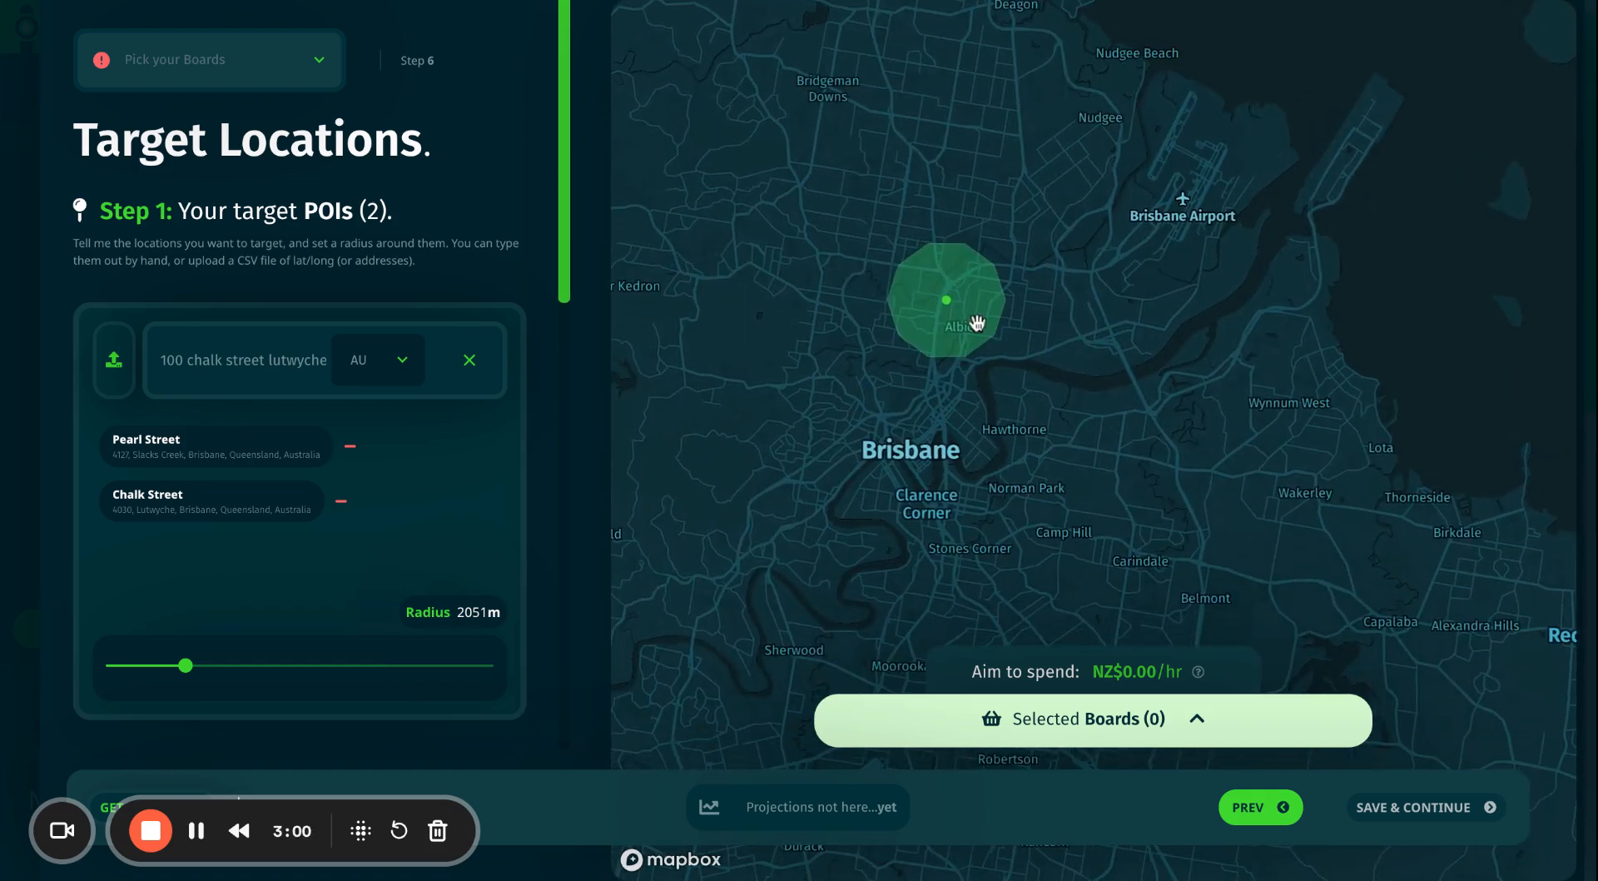
{"action": "left_click_drag", "start_coordinate": [1239, 486], "coordinate": [1197, 202]}
{"action": "left_click_drag", "start_coordinate": [1290, 525], "coordinate": [1283, 250]}
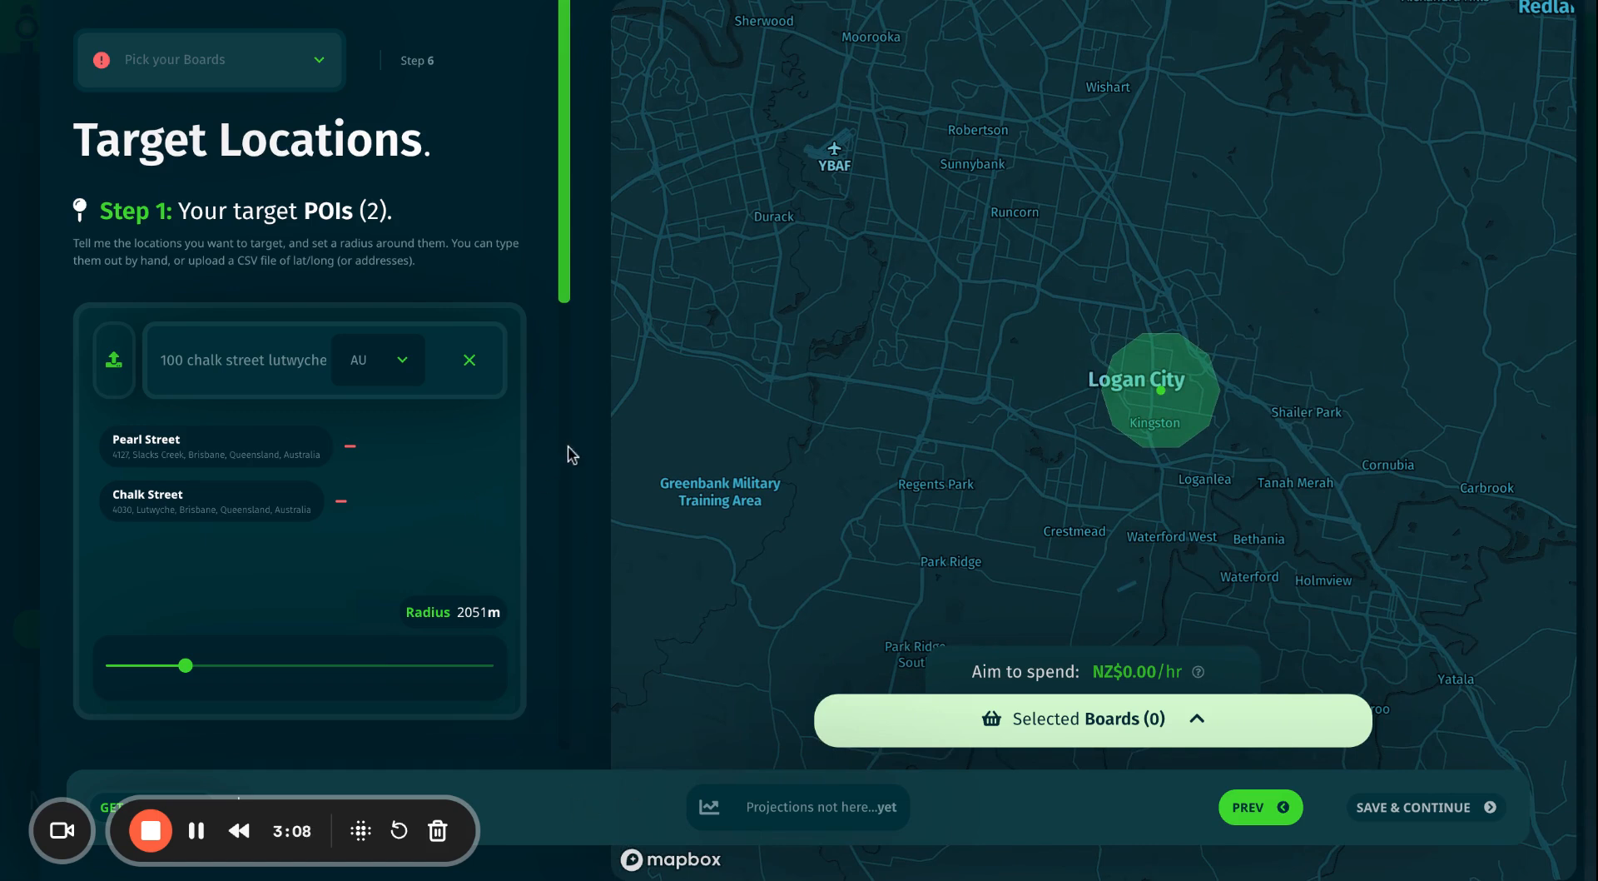
Add the Billboard and Urban Panels board types to the targeting.
{"action": "scroll", "coordinate": [369, 457], "scroll_direction": "down", "scroll_amount": 5}
{"action": "scroll", "coordinate": [369, 457], "scroll_direction": "down", "scroll_amount": 1}
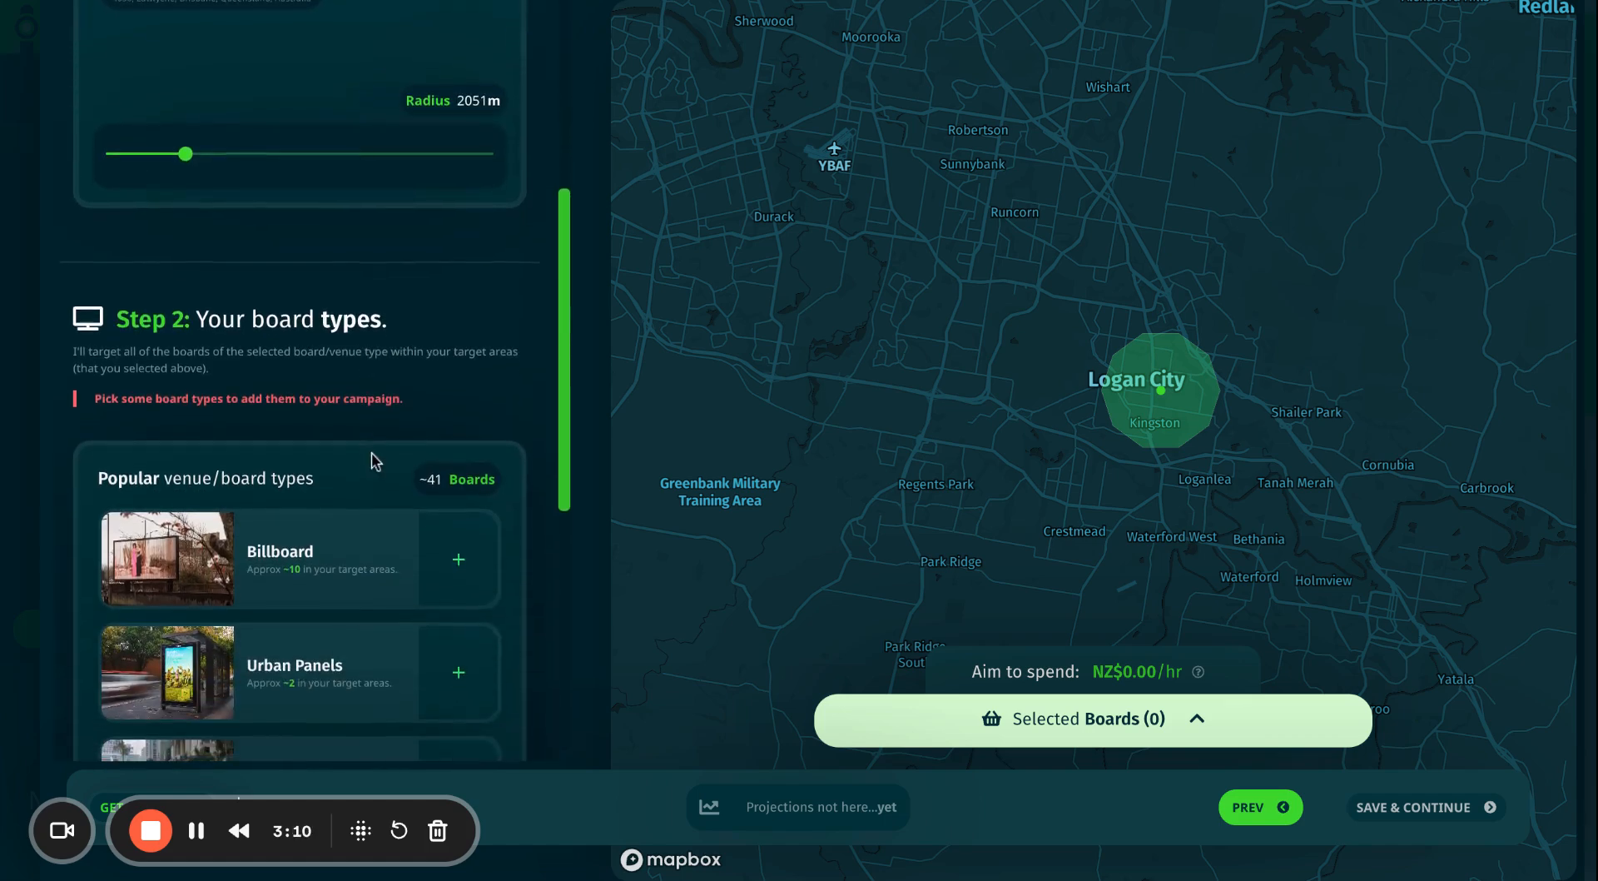
{"action": "scroll", "coordinate": [395, 652], "scroll_direction": "up", "scroll_amount": 6}
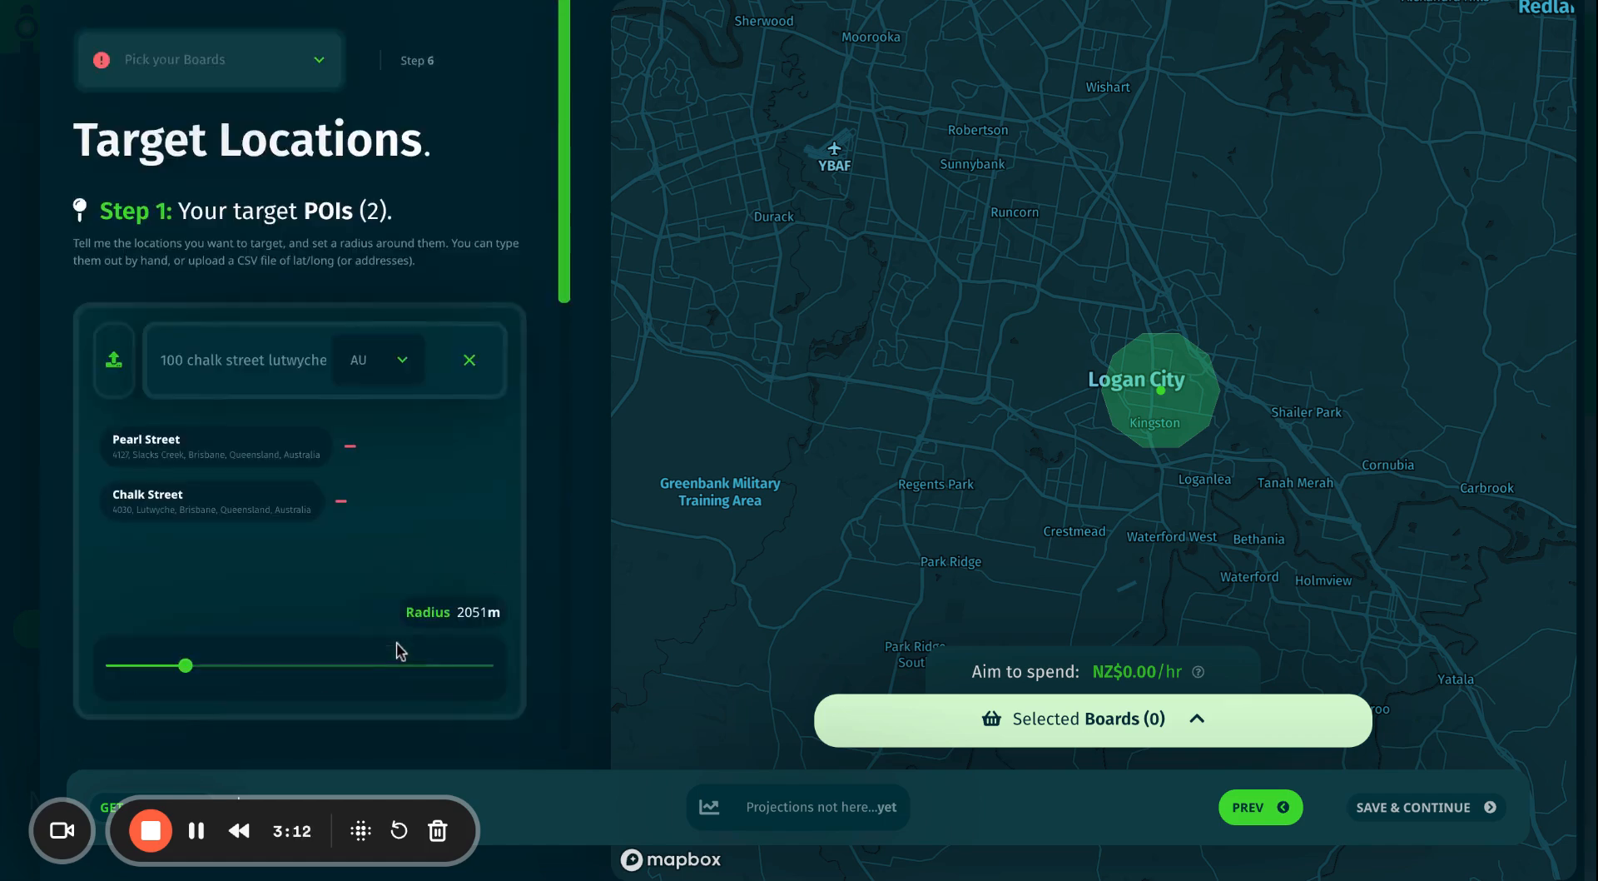
{"action": "scroll", "coordinate": [372, 577], "scroll_direction": "down", "scroll_amount": 1}
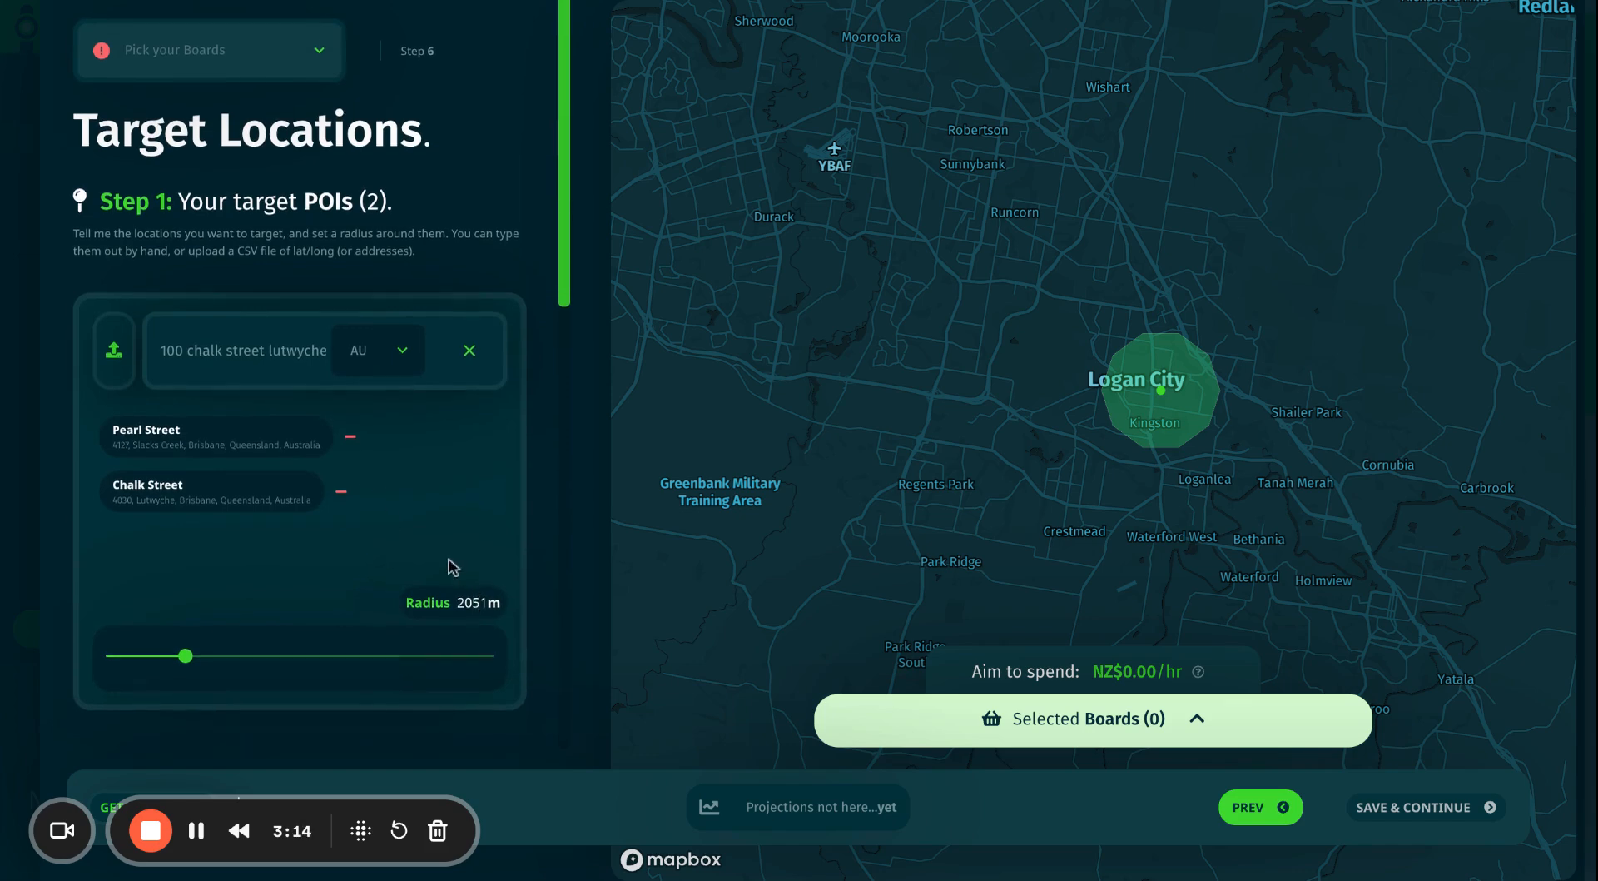
{"action": "scroll", "coordinate": [466, 603], "scroll_direction": "down", "scroll_amount": 5}
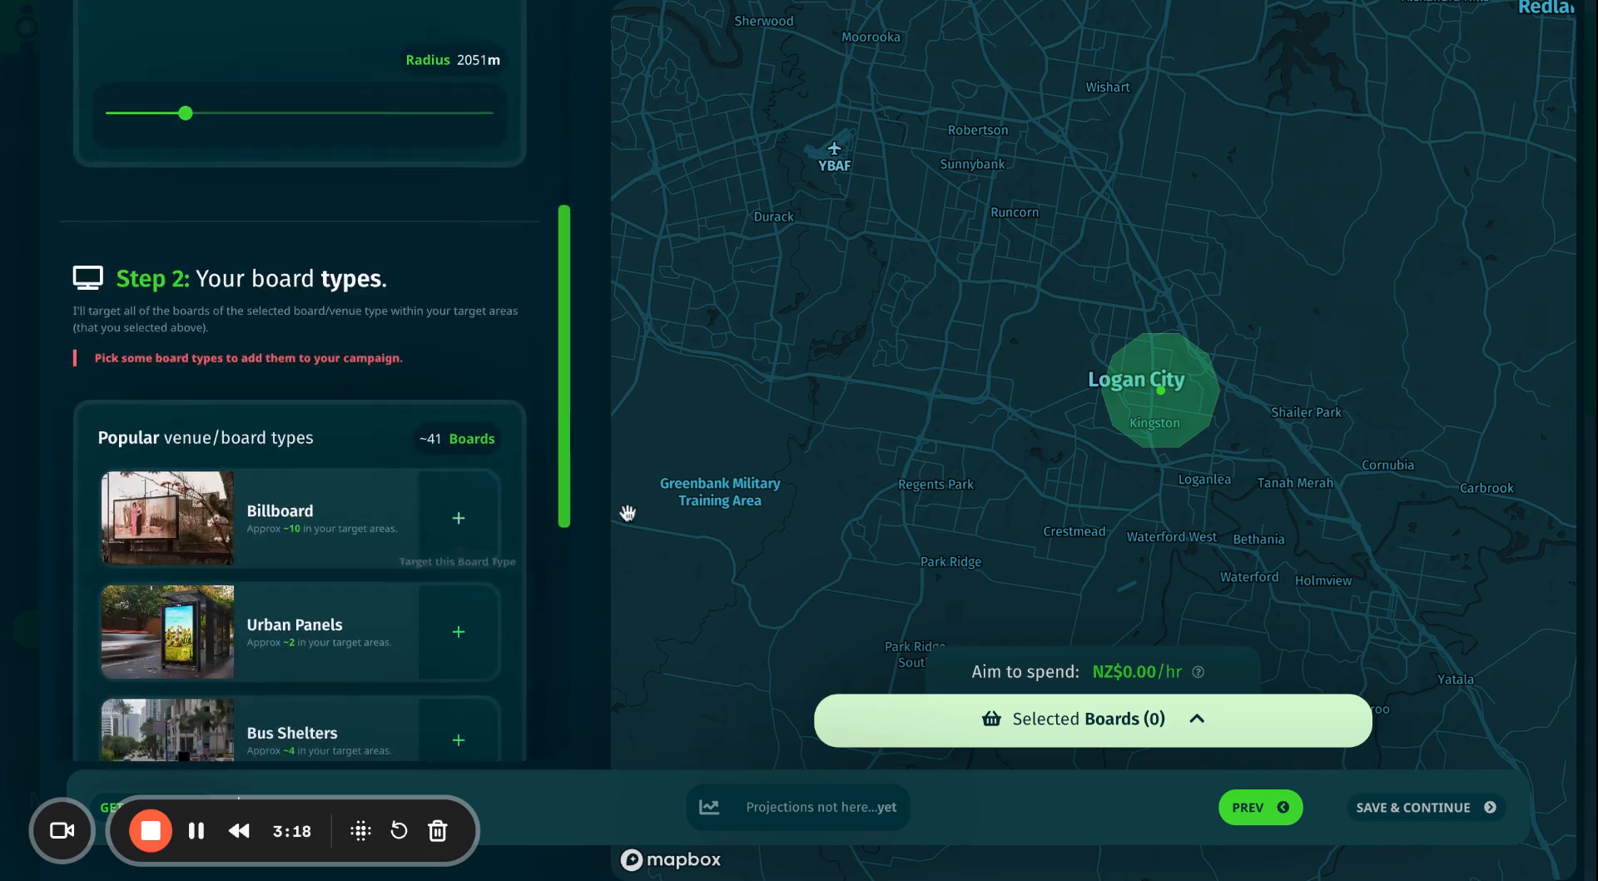
{"action": "left_click", "coordinate": [457, 519]}
{"action": "scroll", "coordinate": [466, 549], "scroll_direction": "down", "scroll_amount": 1}
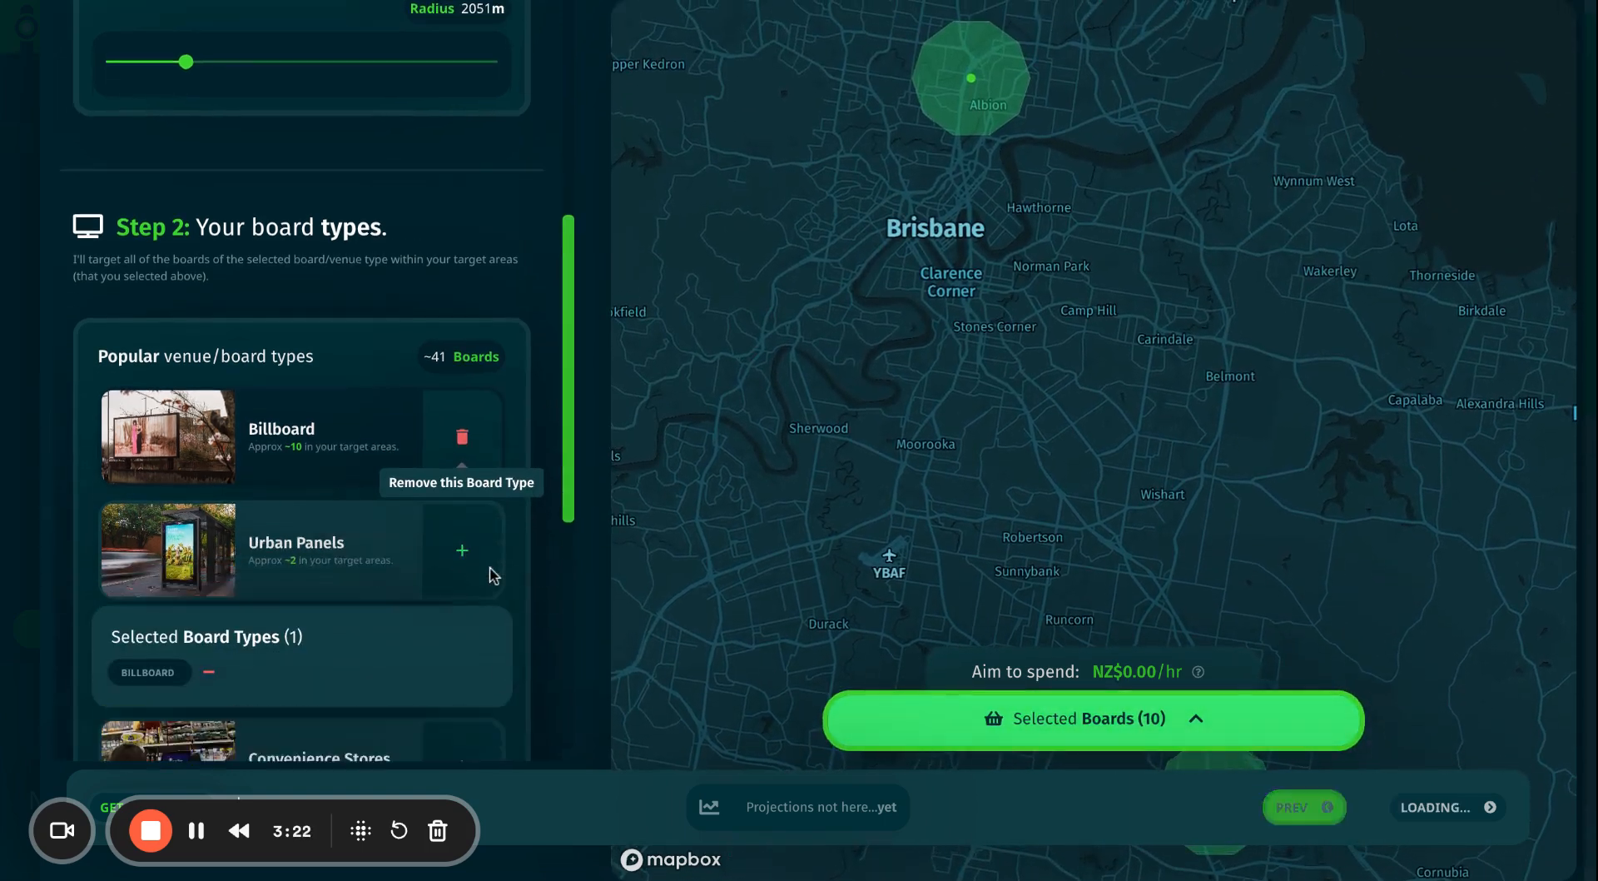
{"action": "left_click", "coordinate": [463, 506]}
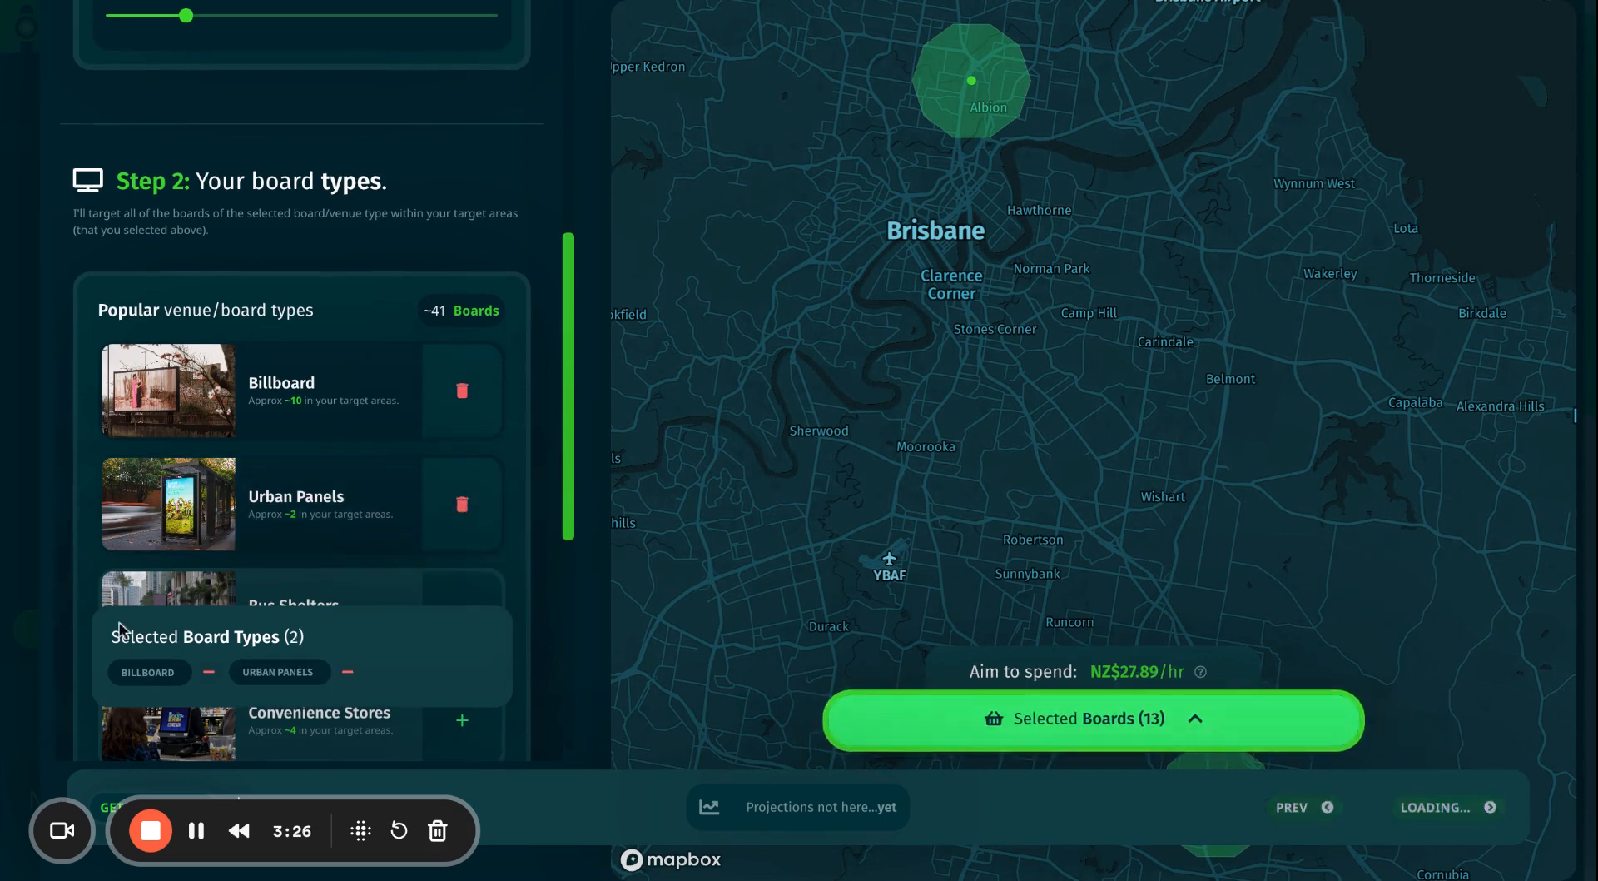
Add Bus Shelters, drop Urban Panels for 14 boards, and open the Selected Boards list.
{"action": "scroll", "coordinate": [358, 610], "scroll_direction": "down", "scroll_amount": 1}
{"action": "scroll", "coordinate": [434, 472], "scroll_direction": "down", "scroll_amount": 1}
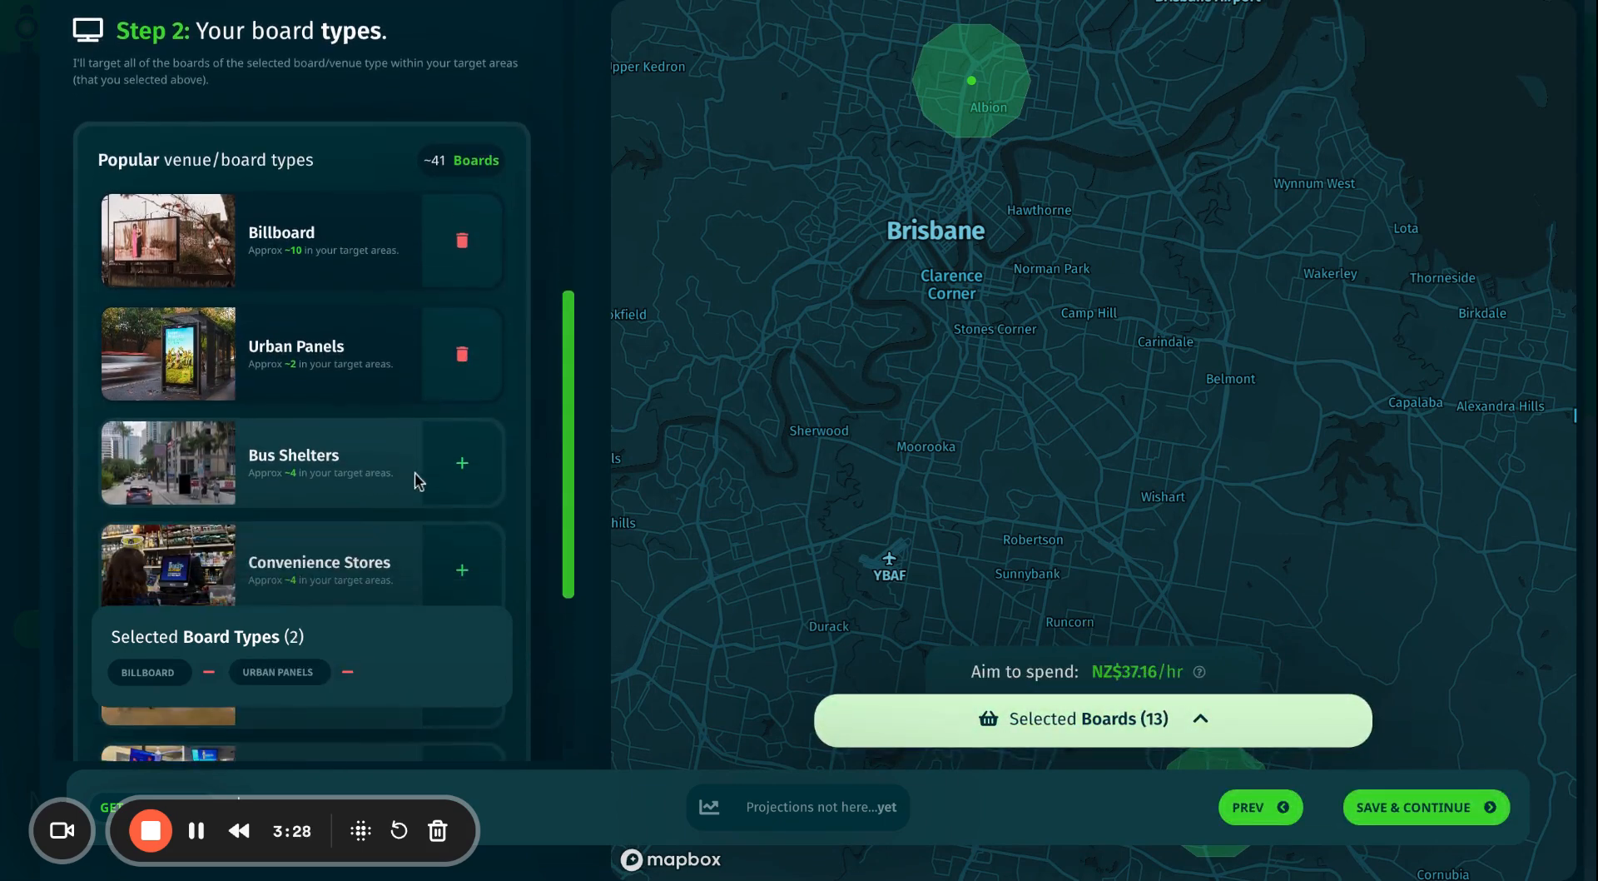
{"action": "left_click", "coordinate": [463, 463]}
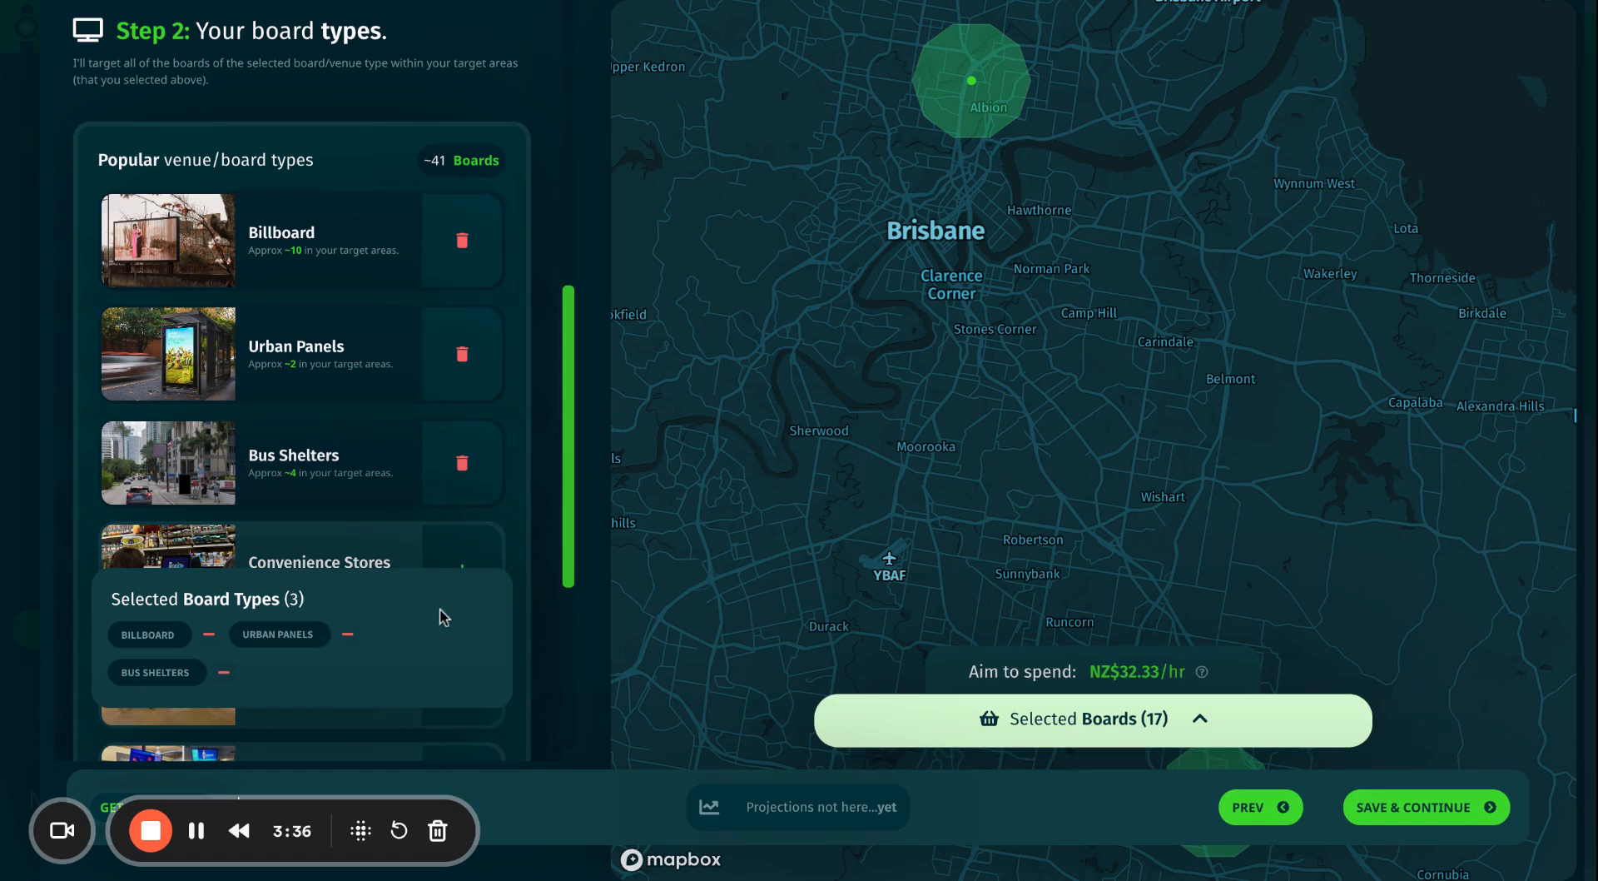
{"action": "left_click", "coordinate": [348, 636]}
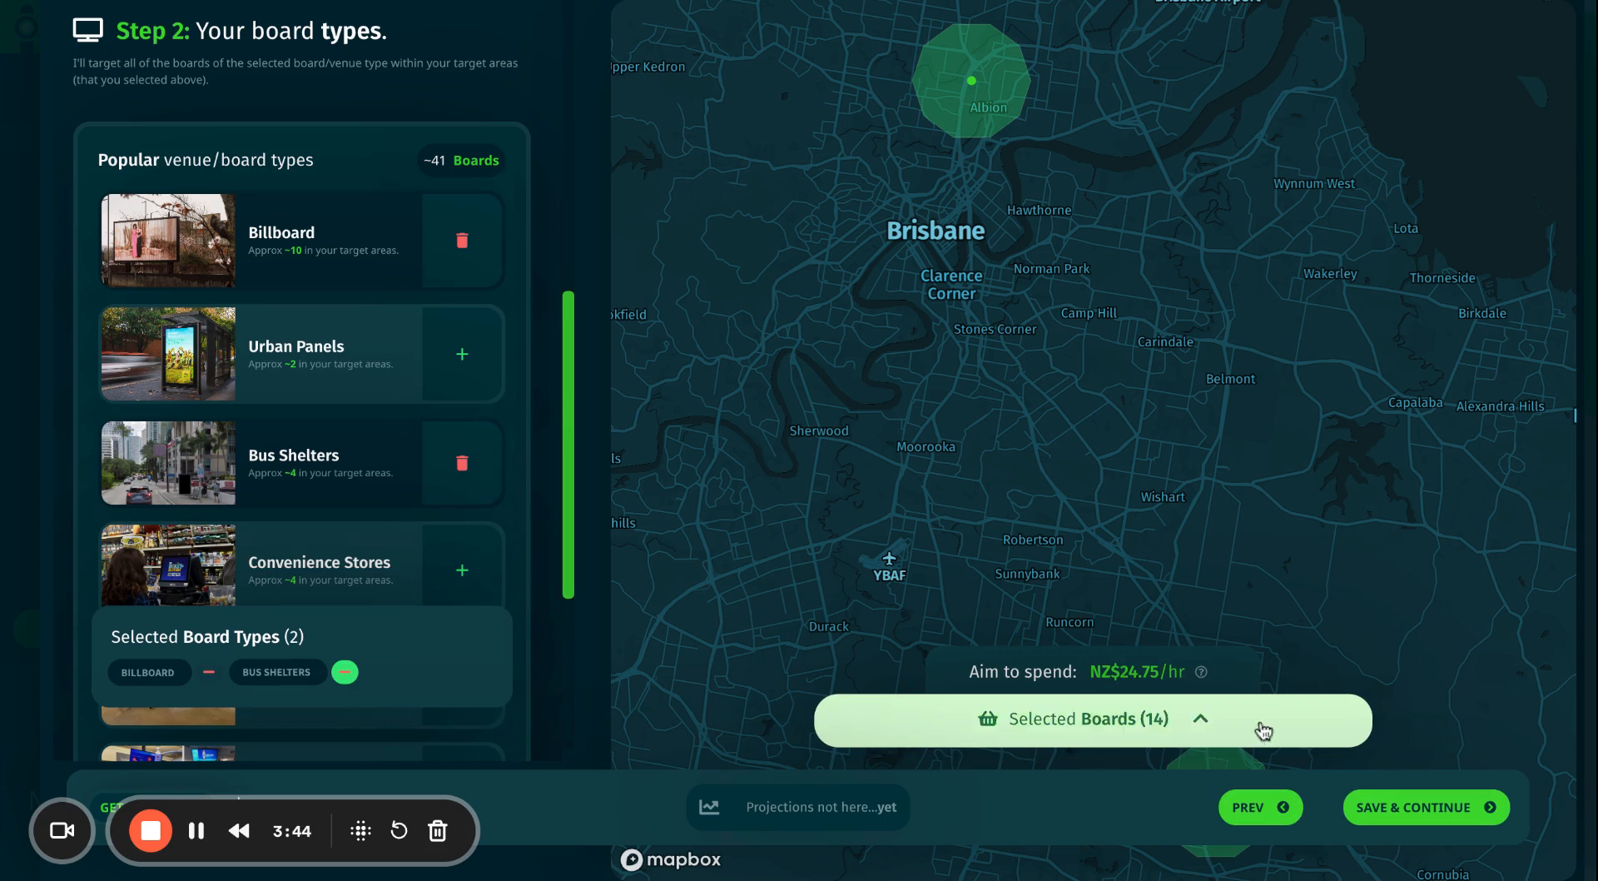
{"action": "left_click", "coordinate": [1098, 727]}
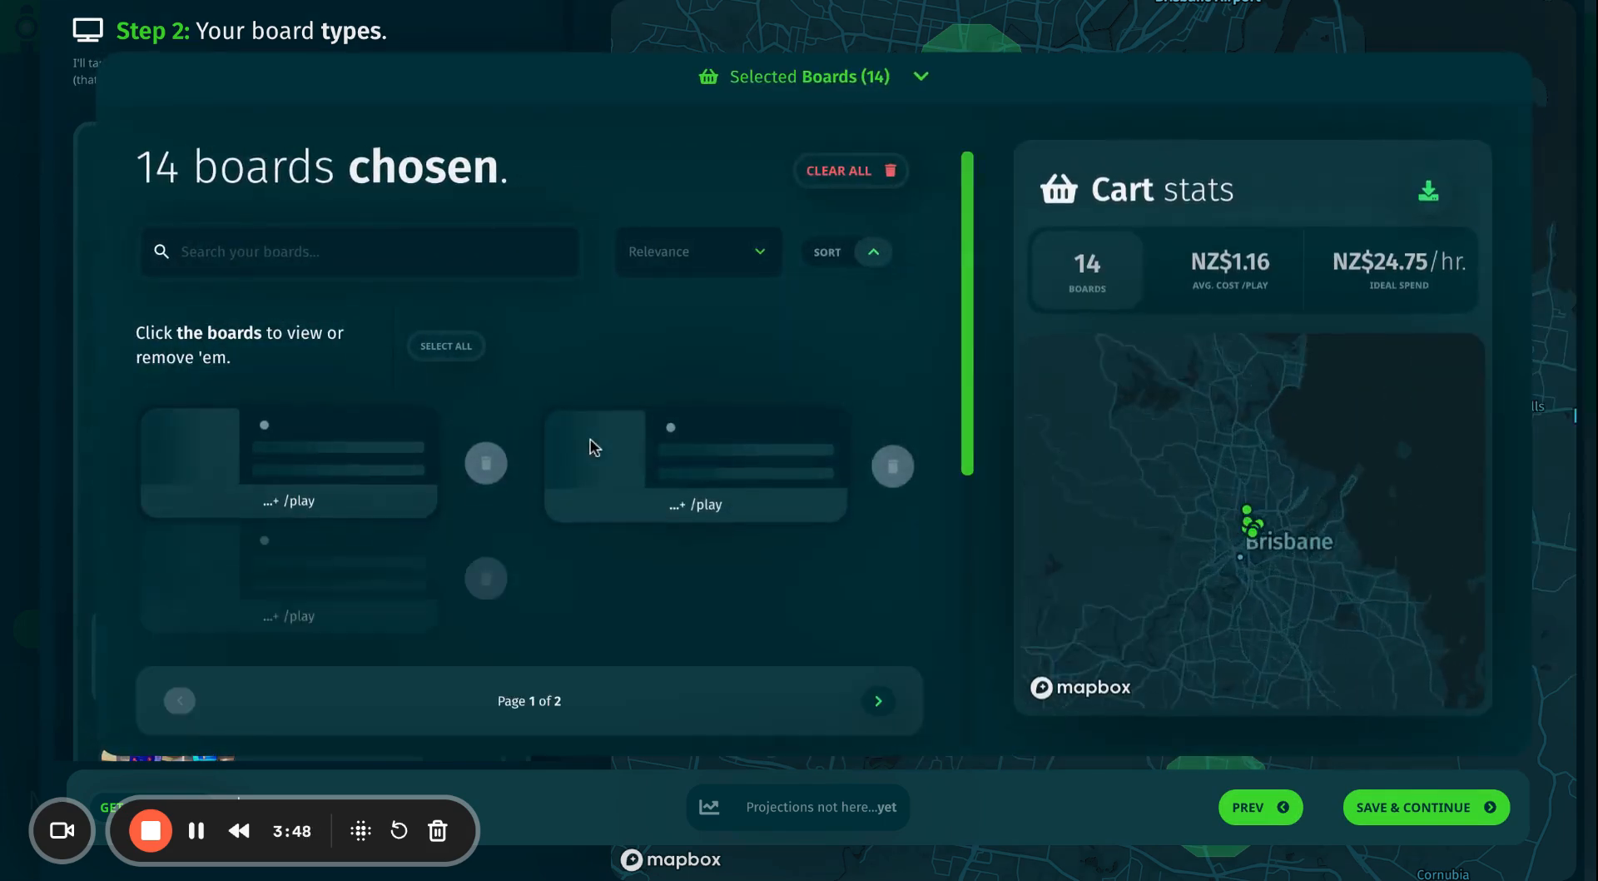
Delete the SSP-002N board, leaving 13 boards at NZ$18.18/hr, and continue.
{"action": "scroll", "coordinate": [504, 554], "scroll_direction": "down", "scroll_amount": 2}
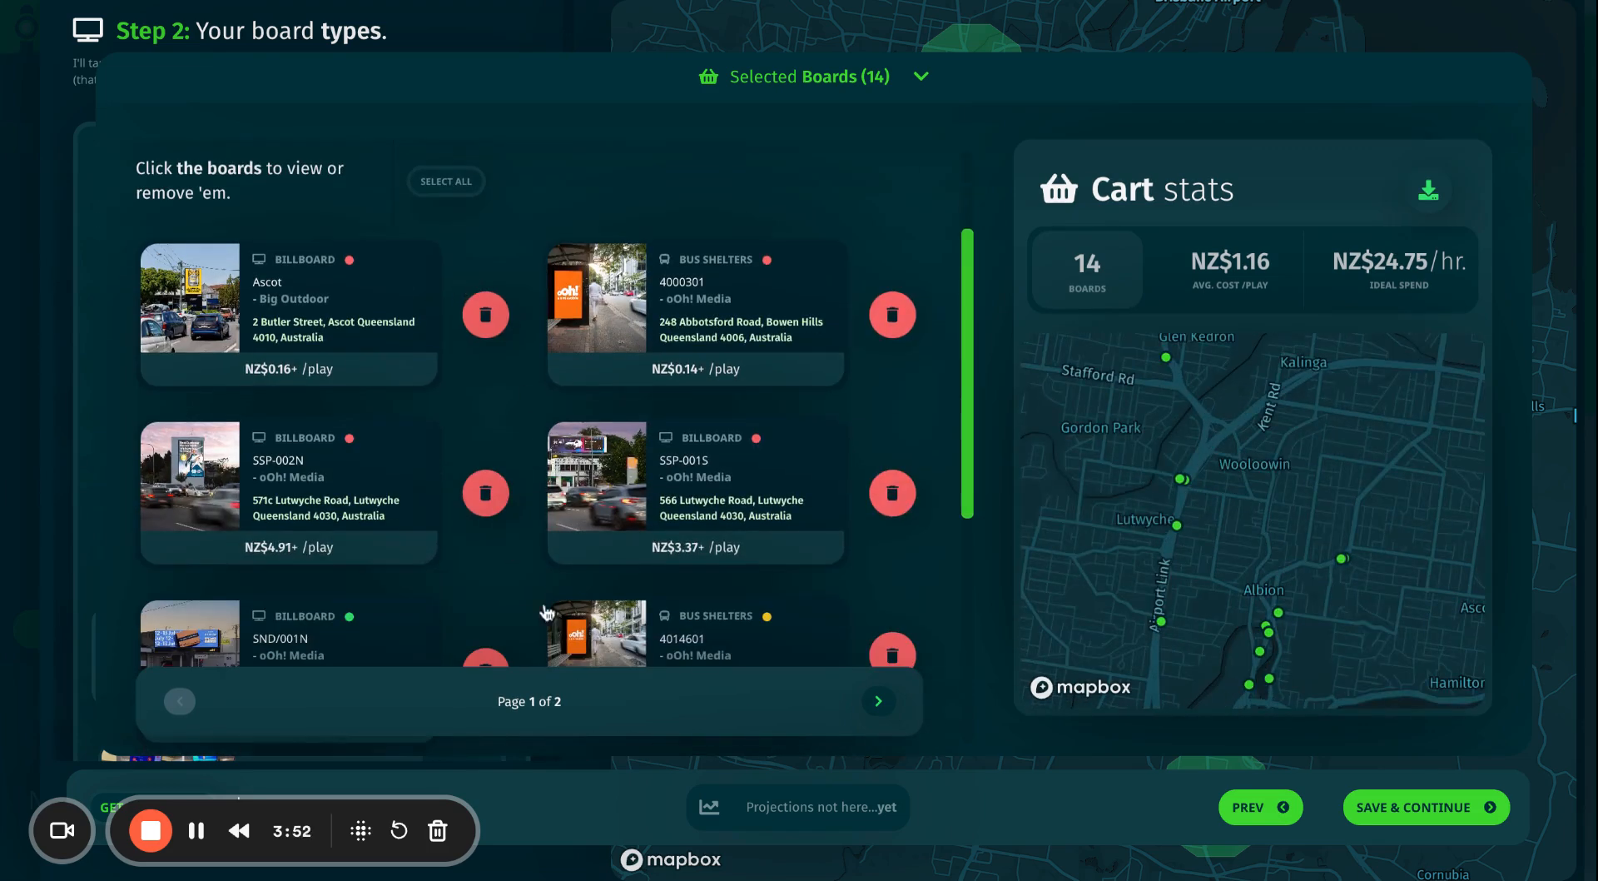
{"action": "left_click", "coordinate": [489, 498]}
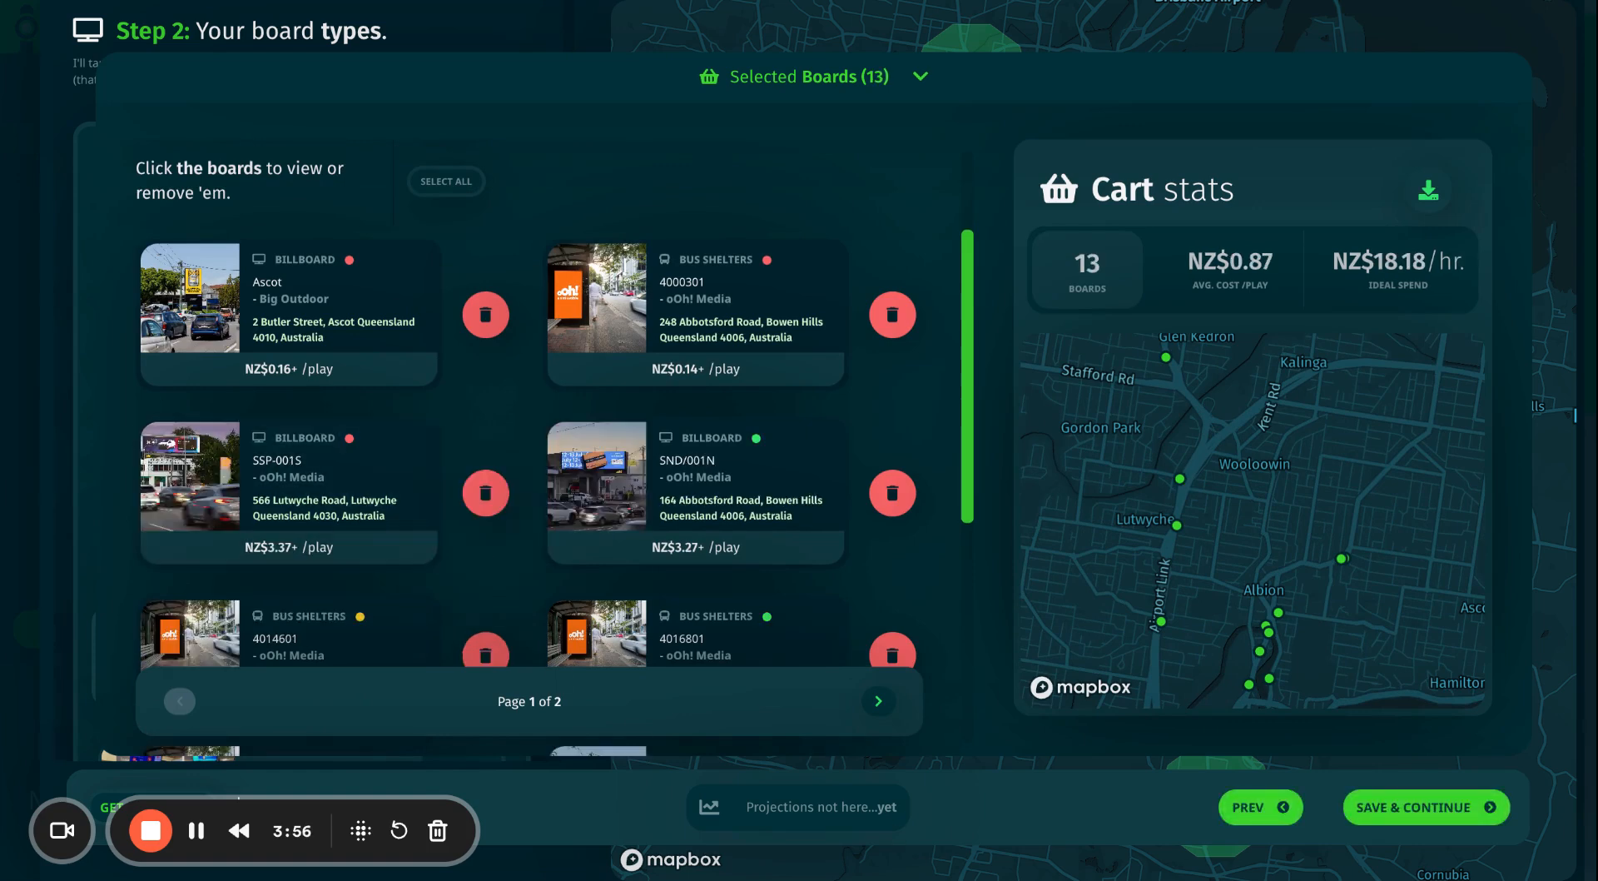
{"action": "left_click", "coordinate": [1409, 813]}
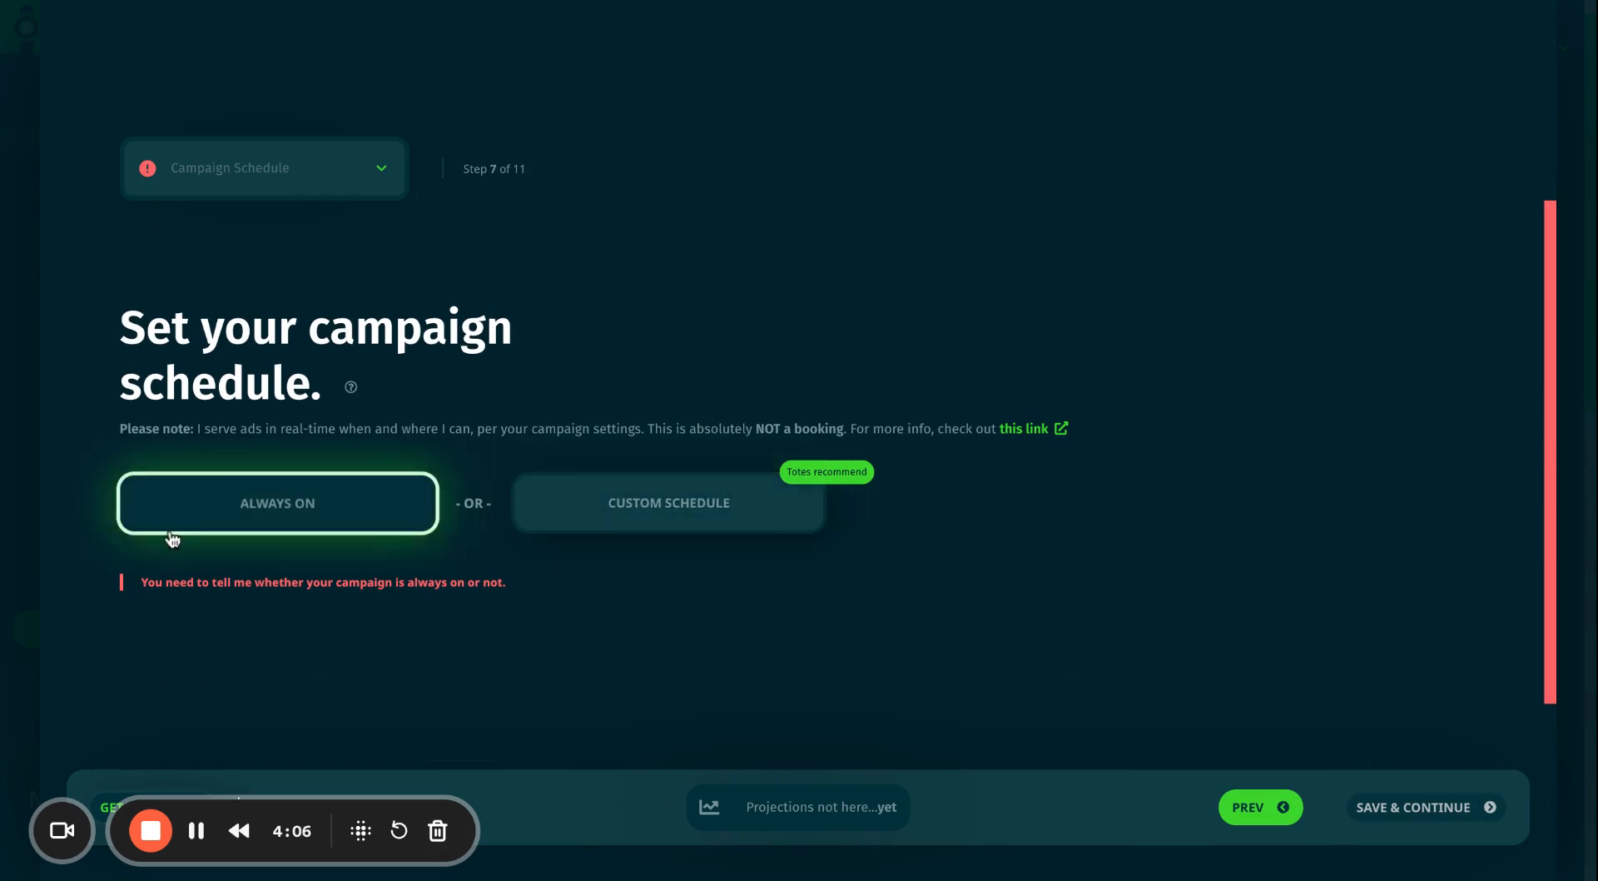
Switch the campaign schedule from Always On to a Custom Schedule.
{"action": "left_click", "coordinate": [374, 518]}
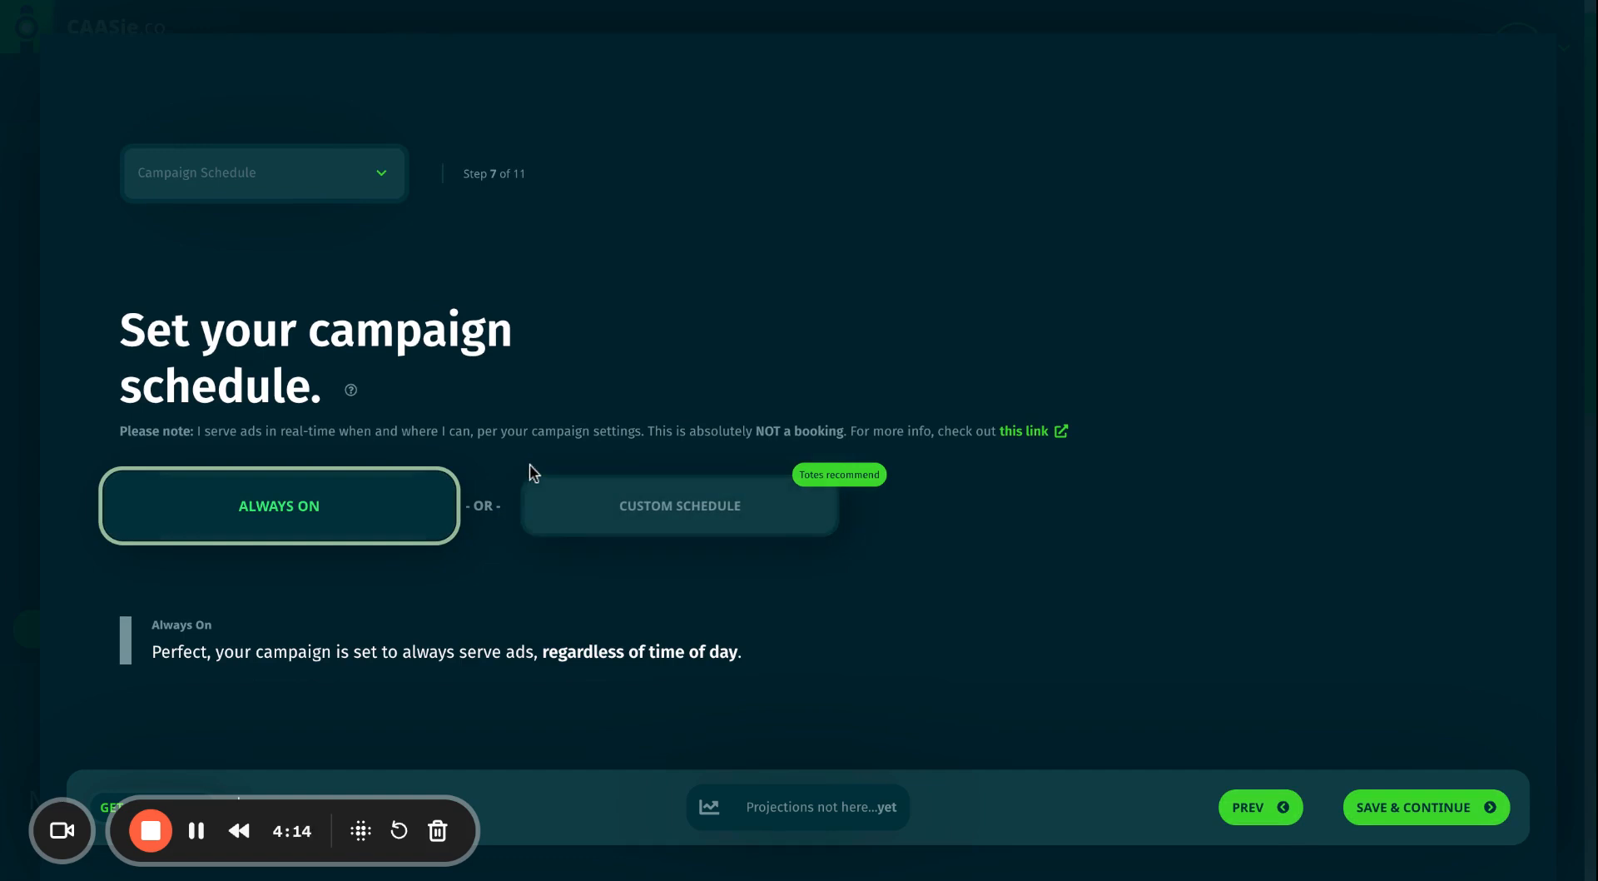
{"action": "left_click", "coordinate": [605, 514]}
Mark Monday–Friday 6–8am, 12–1pm and 4–6pm blocks, then continue to the budget.
{"action": "scroll", "coordinate": [797, 545], "scroll_direction": "down", "scroll_amount": 6}
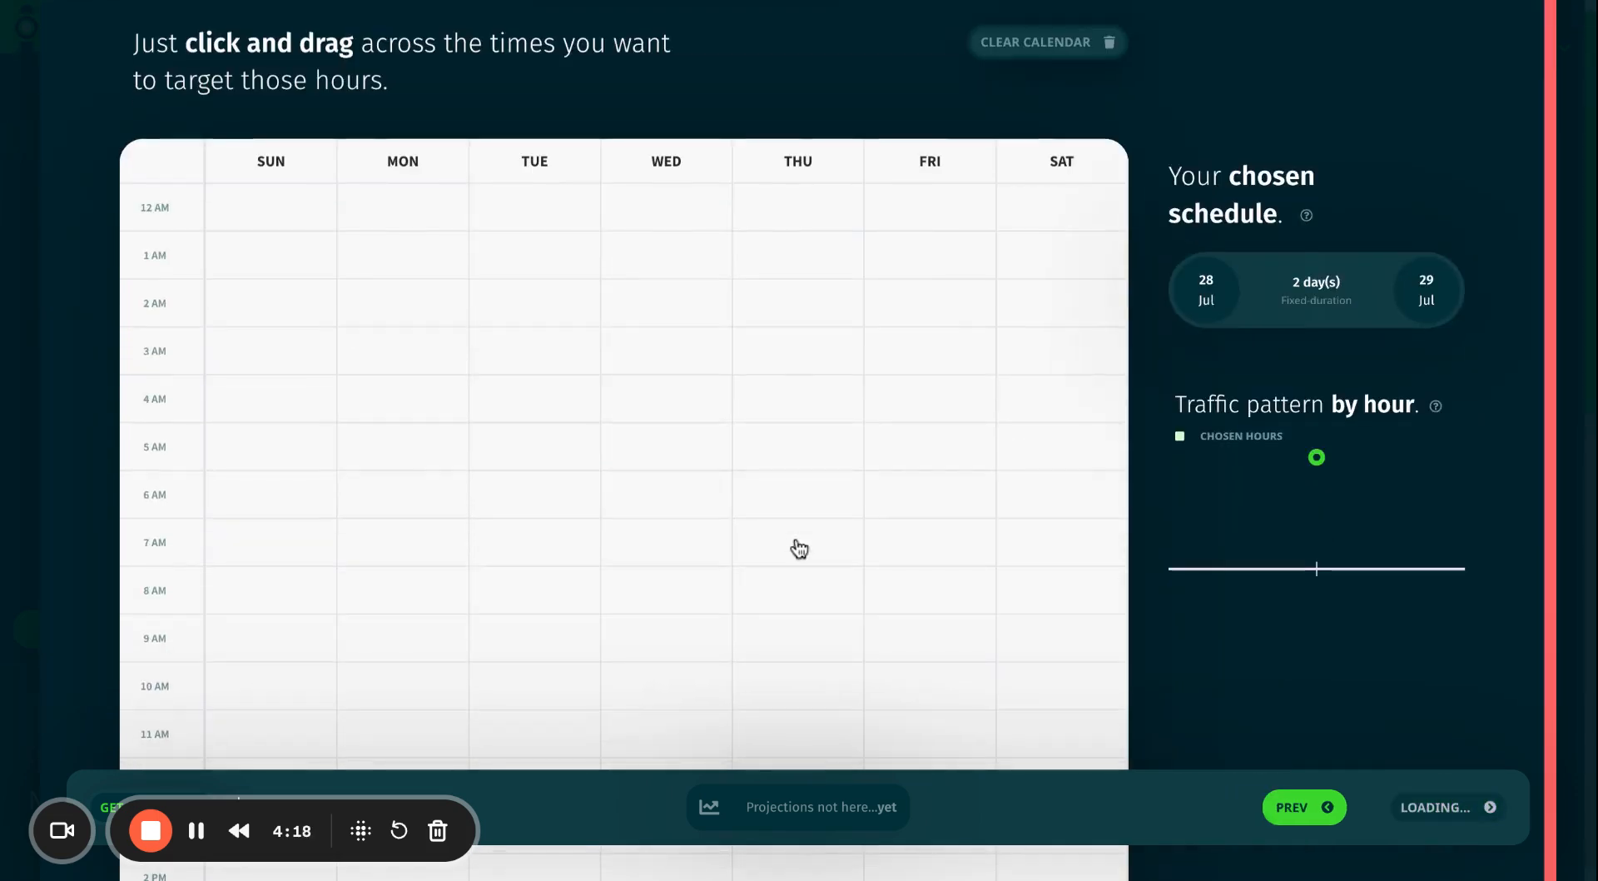
{"action": "left_click_drag", "start_coordinate": [384, 458], "coordinate": [917, 534]}
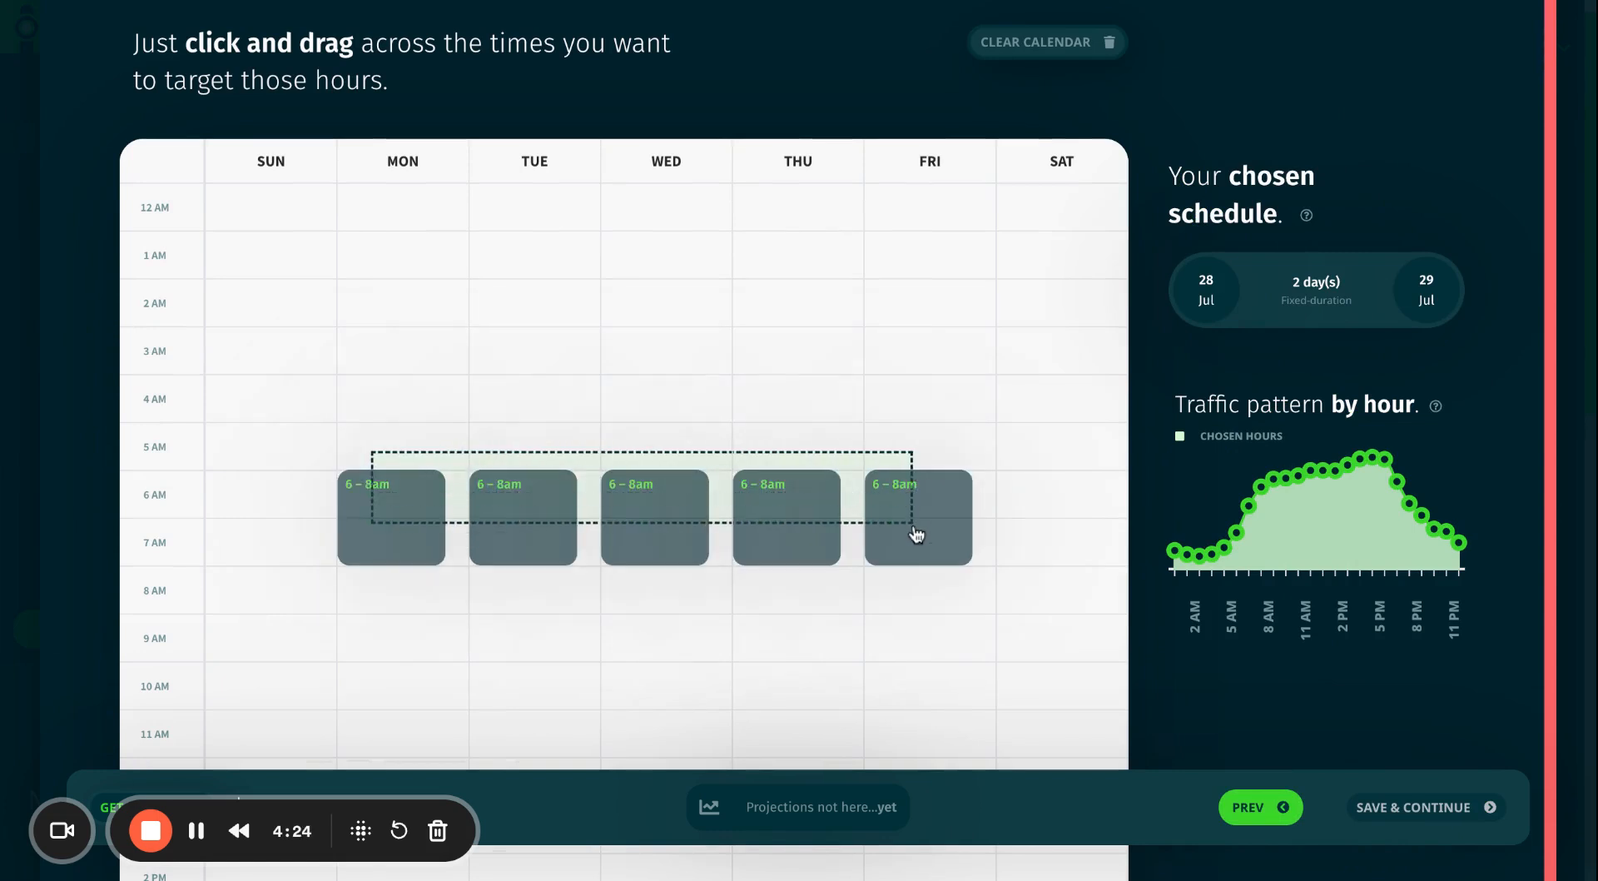
{"action": "left_click_drag", "start_coordinate": [917, 534], "coordinate": [917, 533]}
{"action": "scroll", "coordinate": [386, 607], "scroll_direction": "down", "scroll_amount": 5}
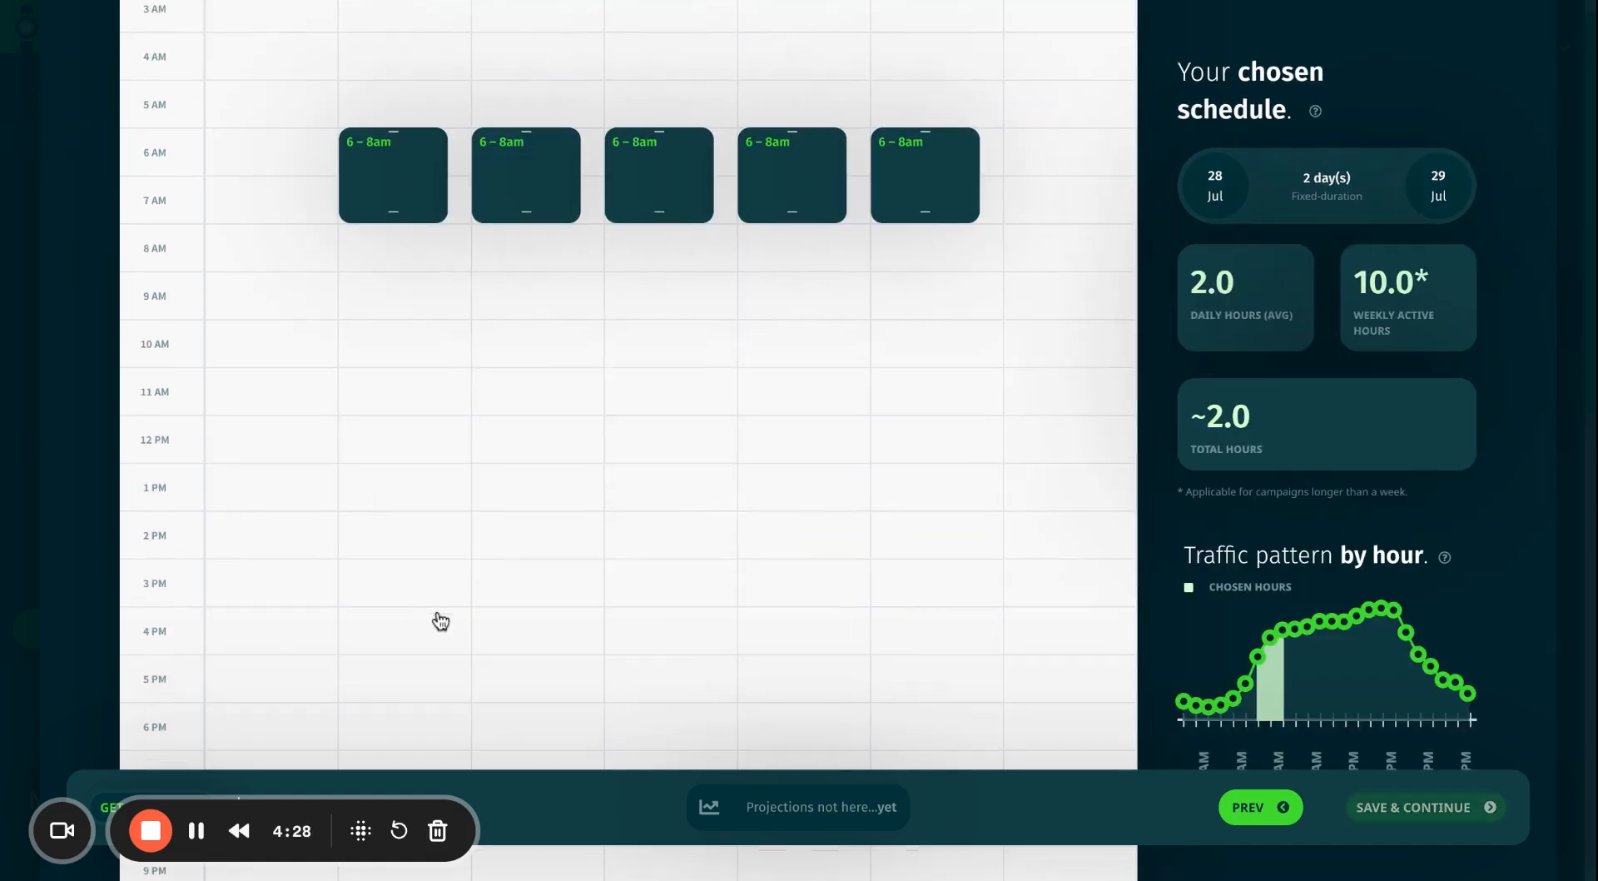
{"action": "scroll", "coordinate": [380, 642], "scroll_direction": "down", "scroll_amount": 1}
{"action": "scroll", "coordinate": [380, 642], "scroll_direction": "down", "scroll_amount": 1}
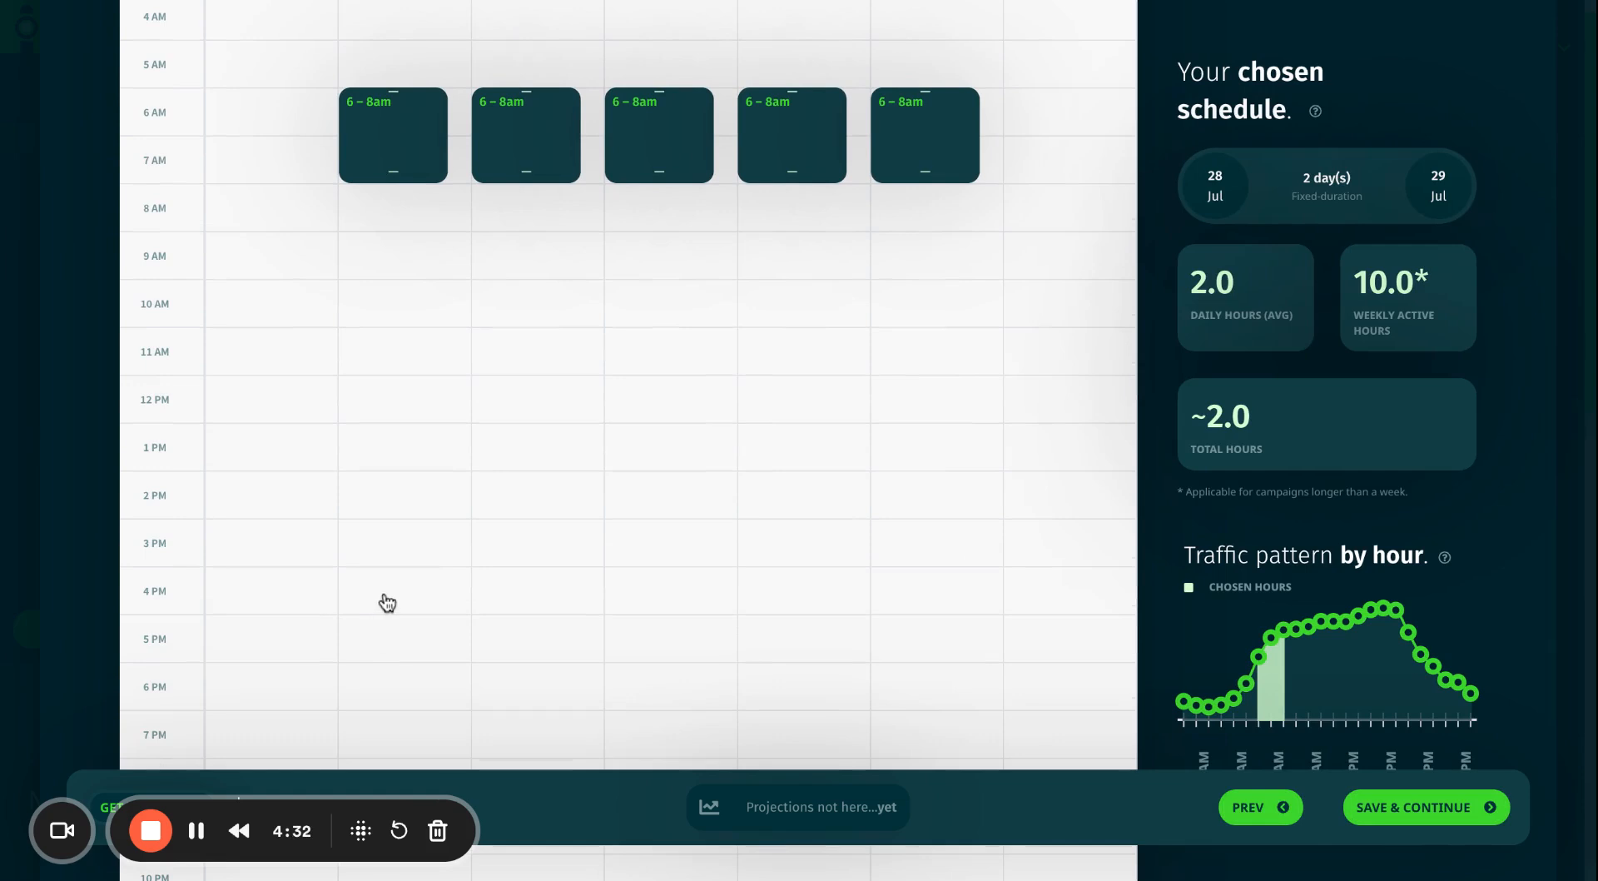
{"action": "left_click_drag", "start_coordinate": [390, 597], "coordinate": [890, 606]}
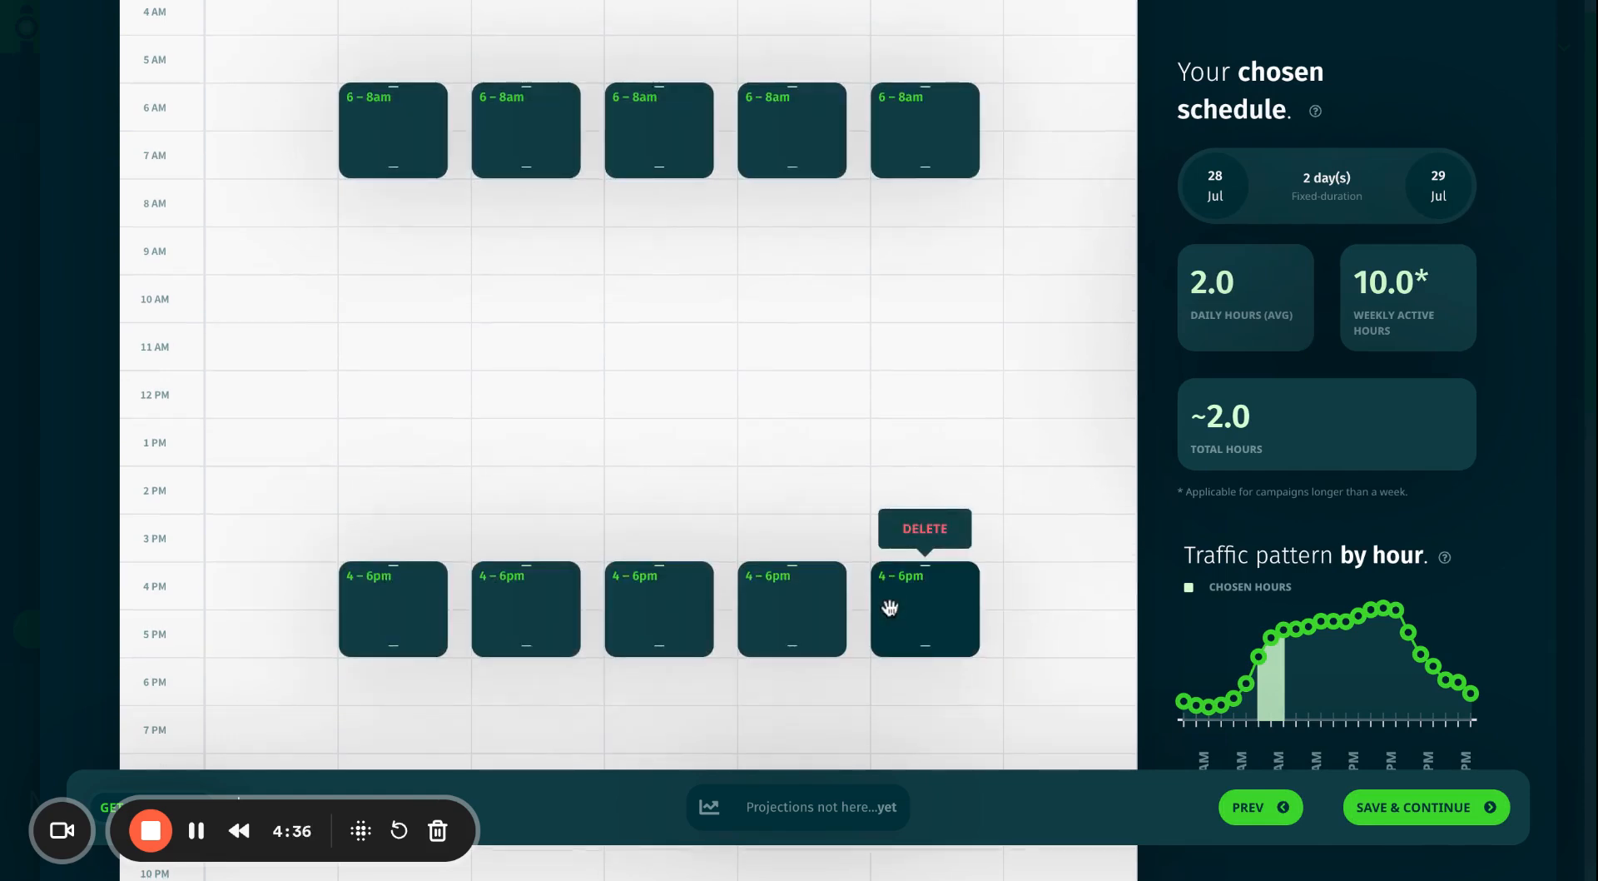
{"action": "left_click_drag", "start_coordinate": [354, 351], "coordinate": [882, 390]}
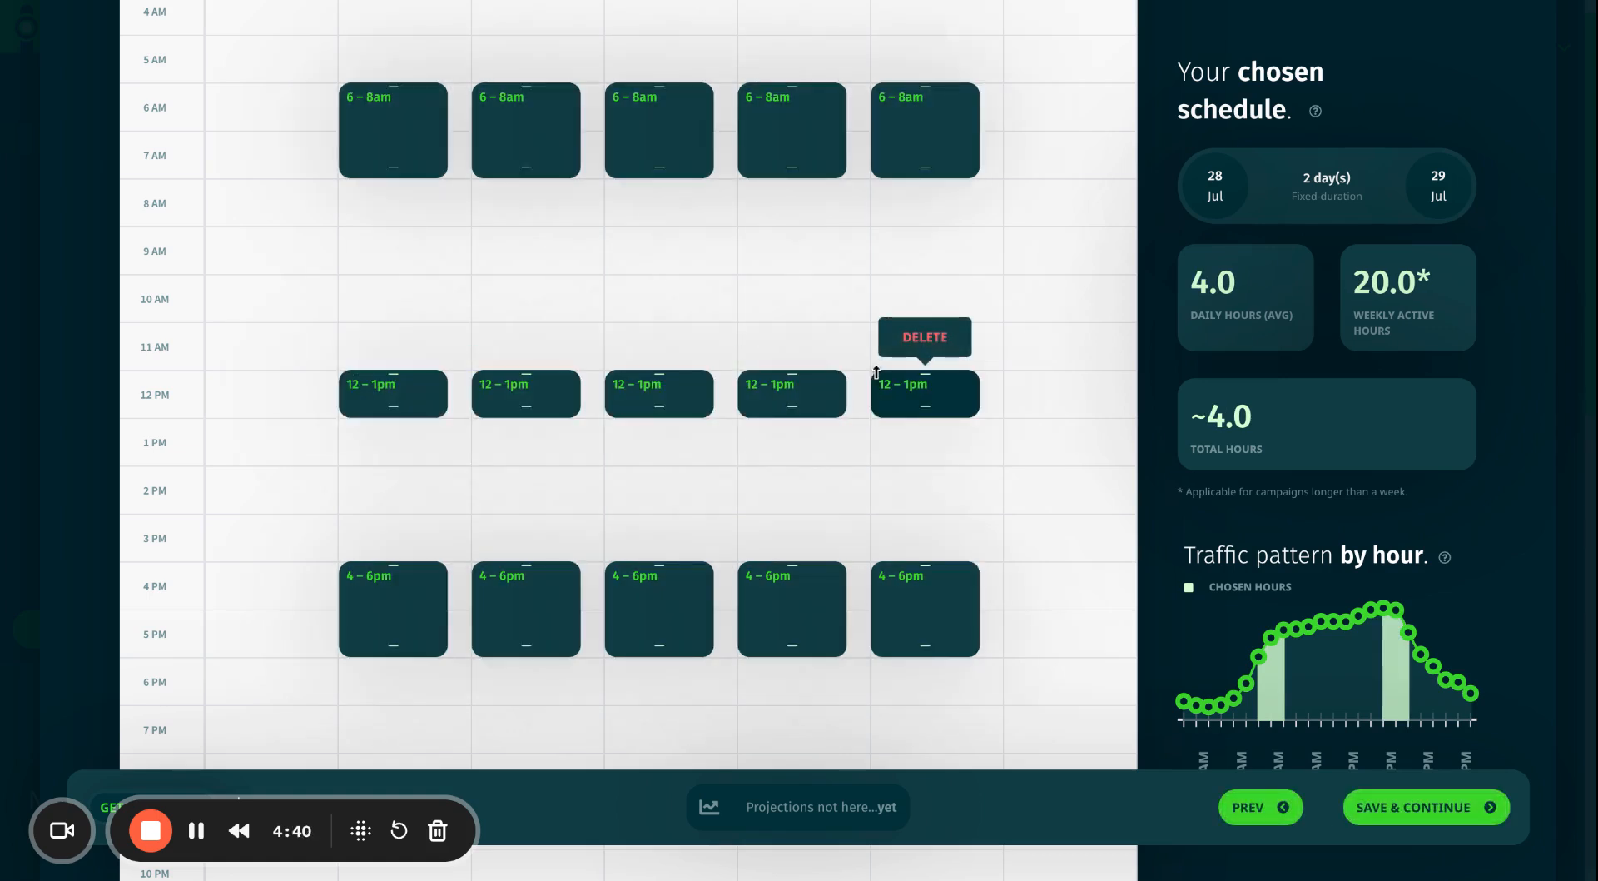
{"action": "left_click", "coordinate": [1441, 798]}
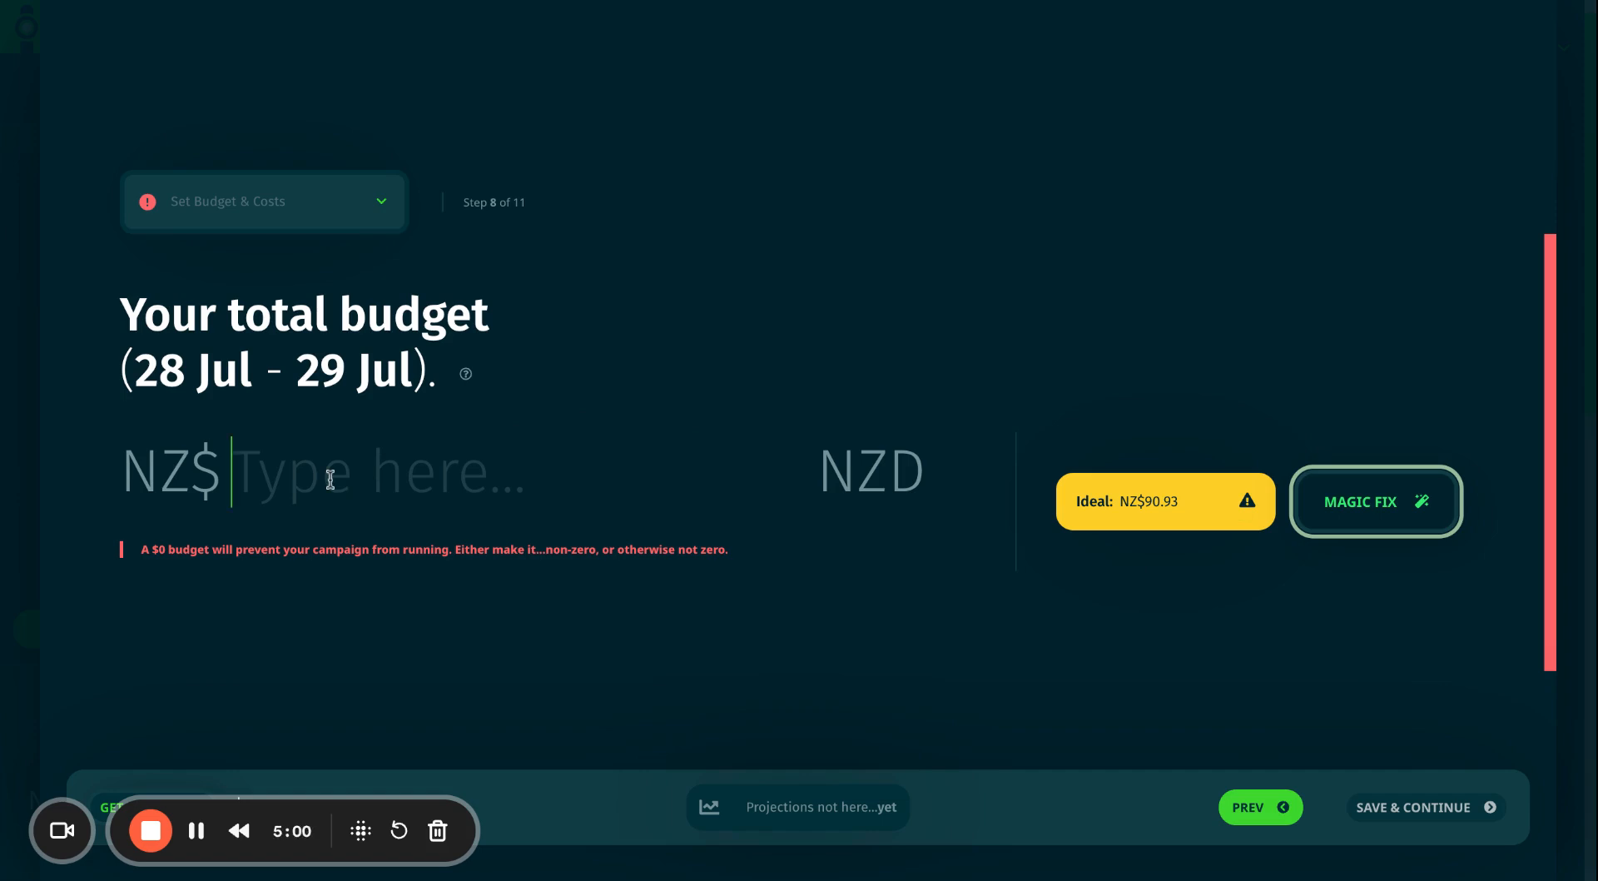
After clearing trial amounts, fill the total budget with the ideal NZ$90.93 via Magic Fix.
{"action": "type", "text": "10"}
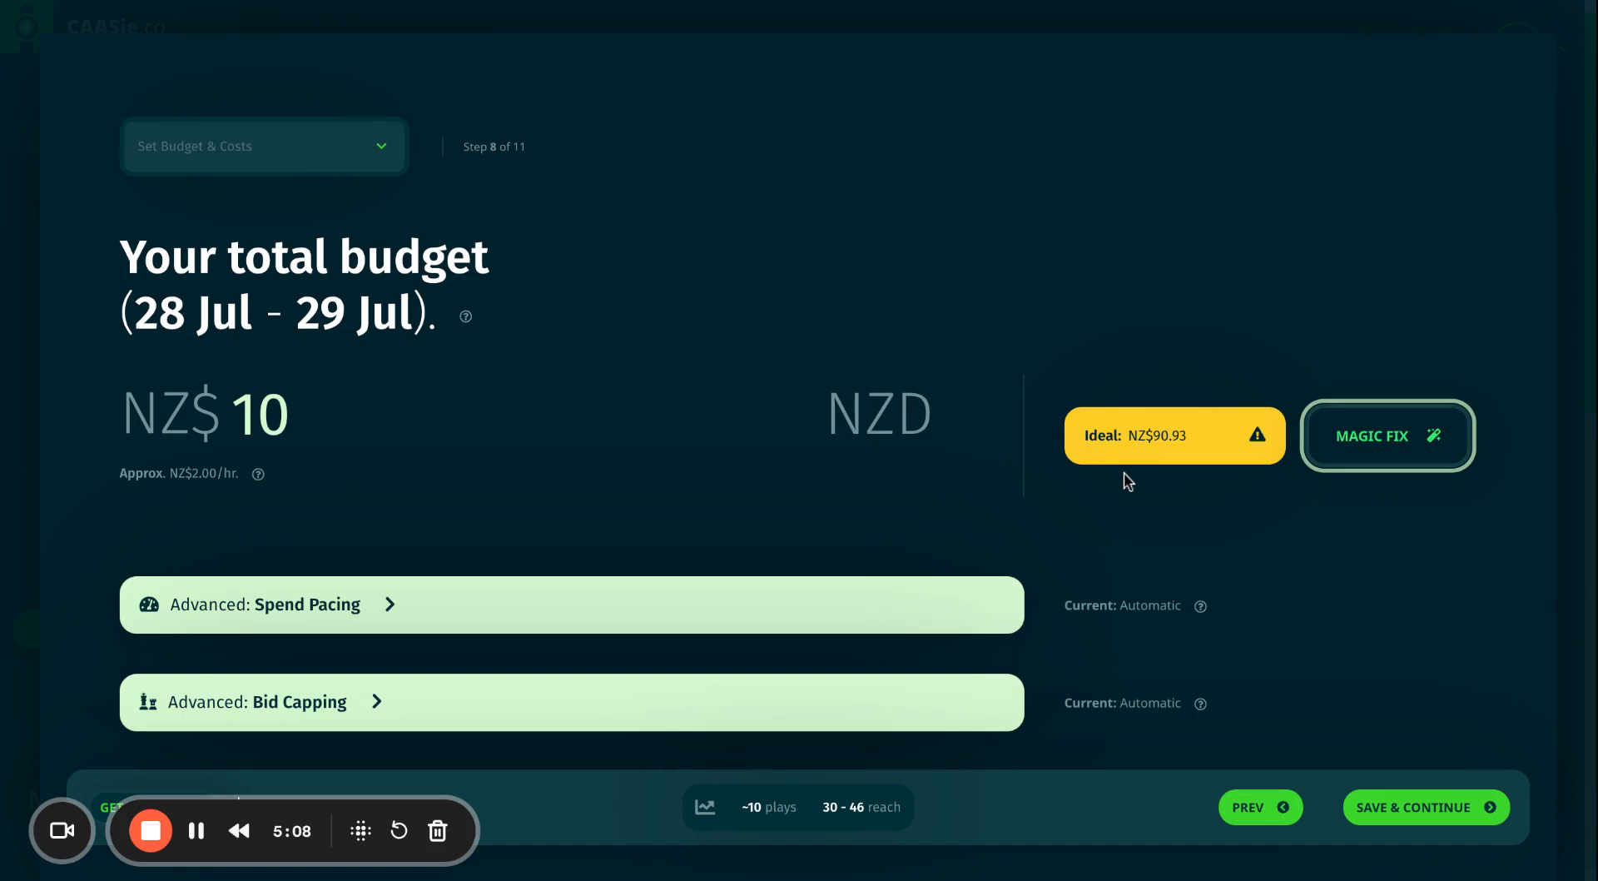
{"action": "type", "text": "0"}
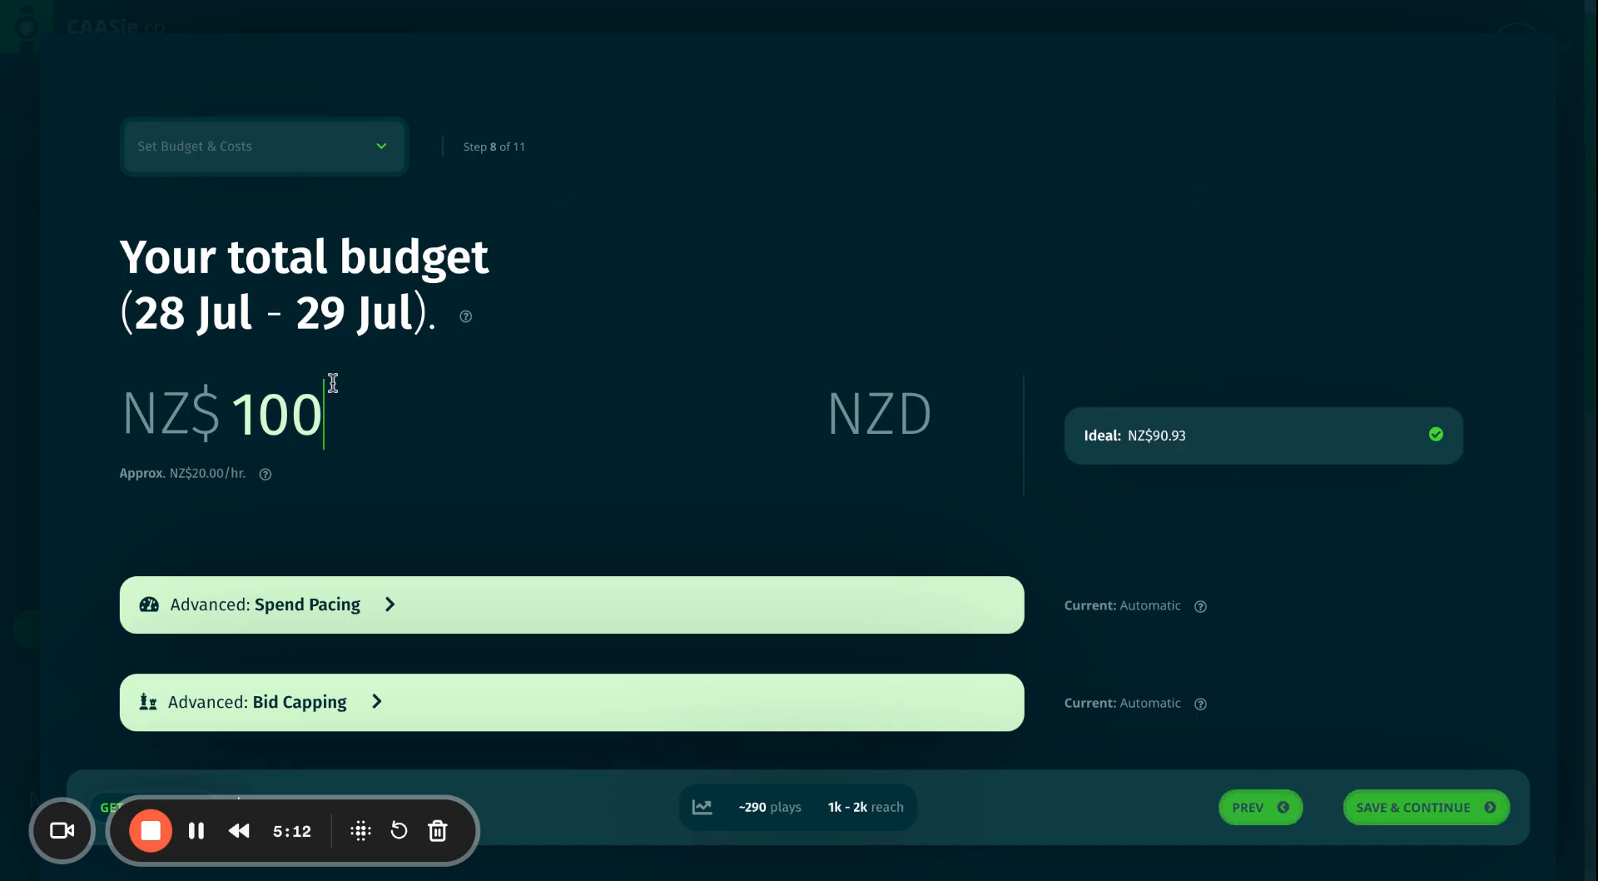
{"action": "key", "text": "BackSpace"}
{"action": "key", "text": "BackSpace"}
{"action": "type", "text": "50"}
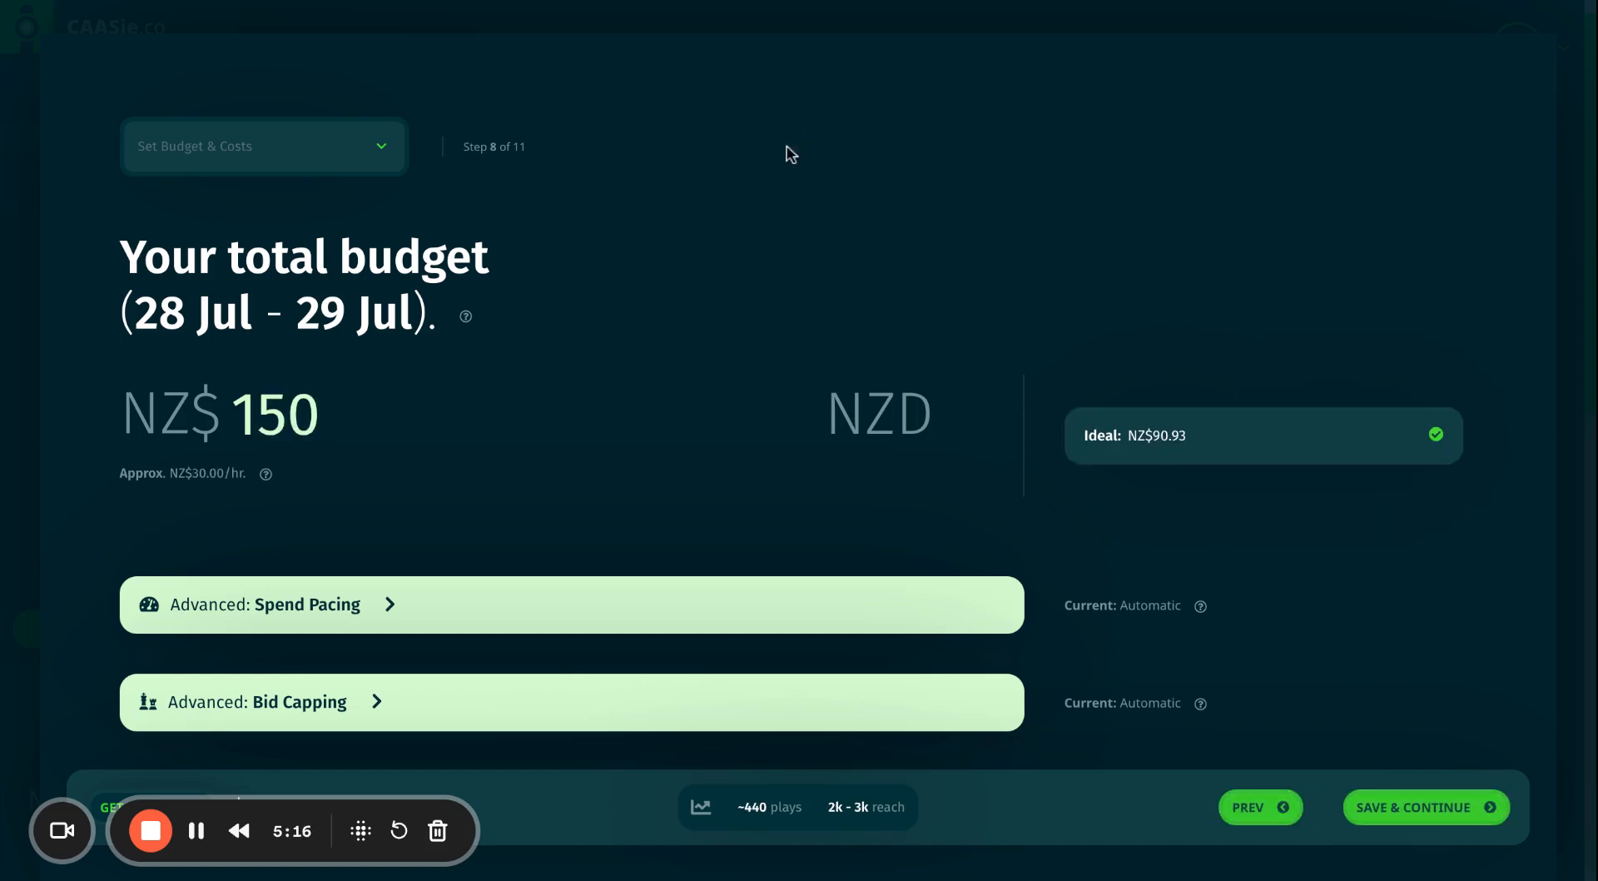
{"action": "left_click_drag", "start_coordinate": [347, 414], "coordinate": [227, 413]}
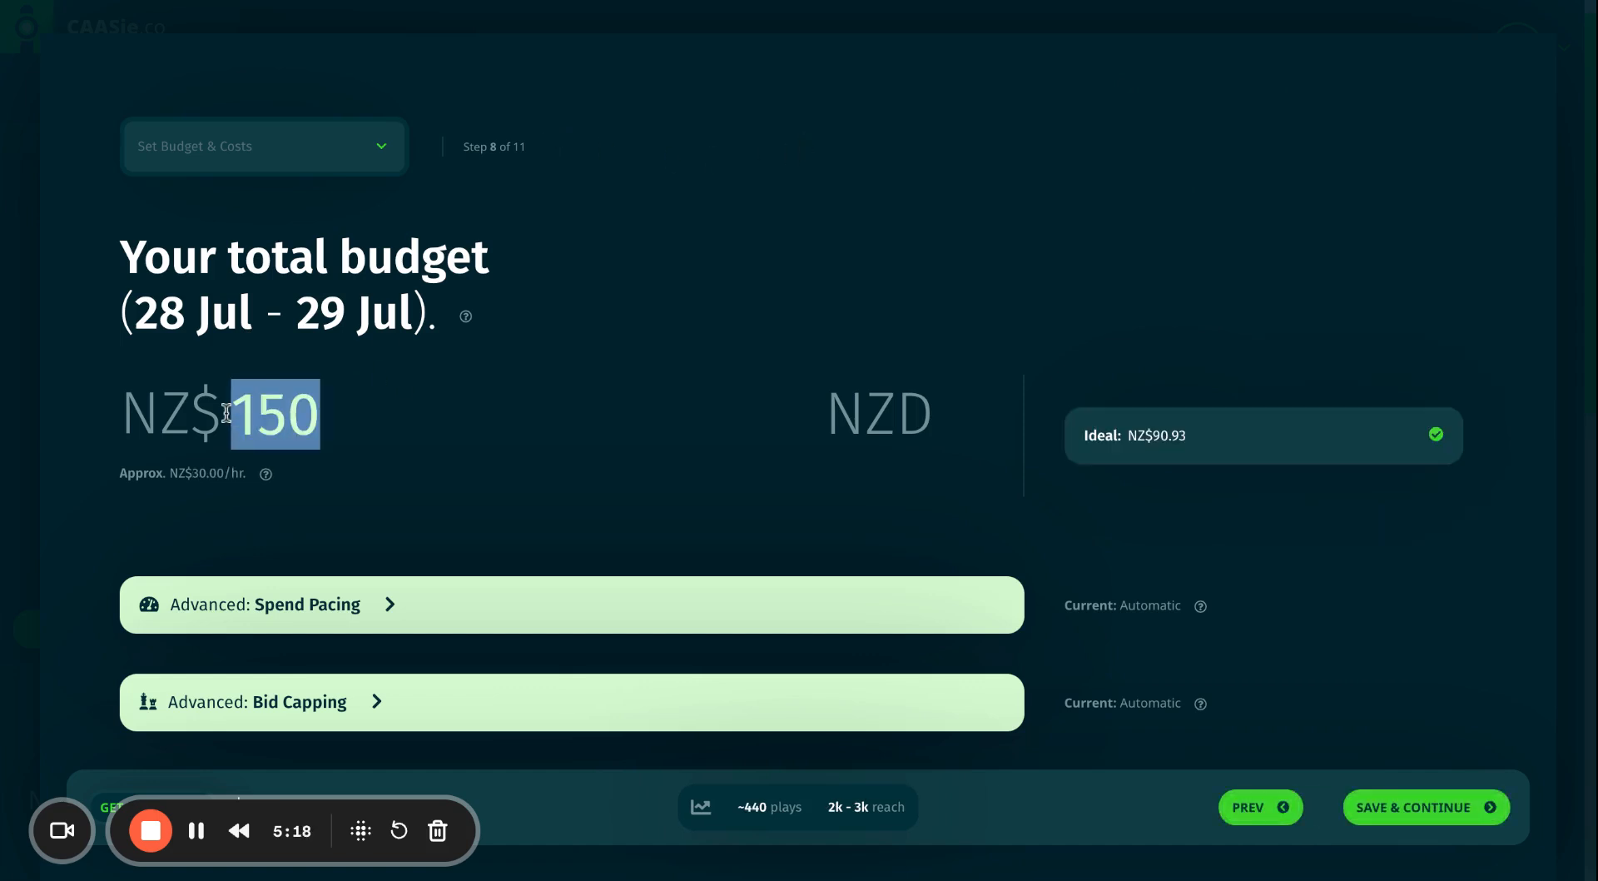
{"action": "key", "text": "BackSpace"}
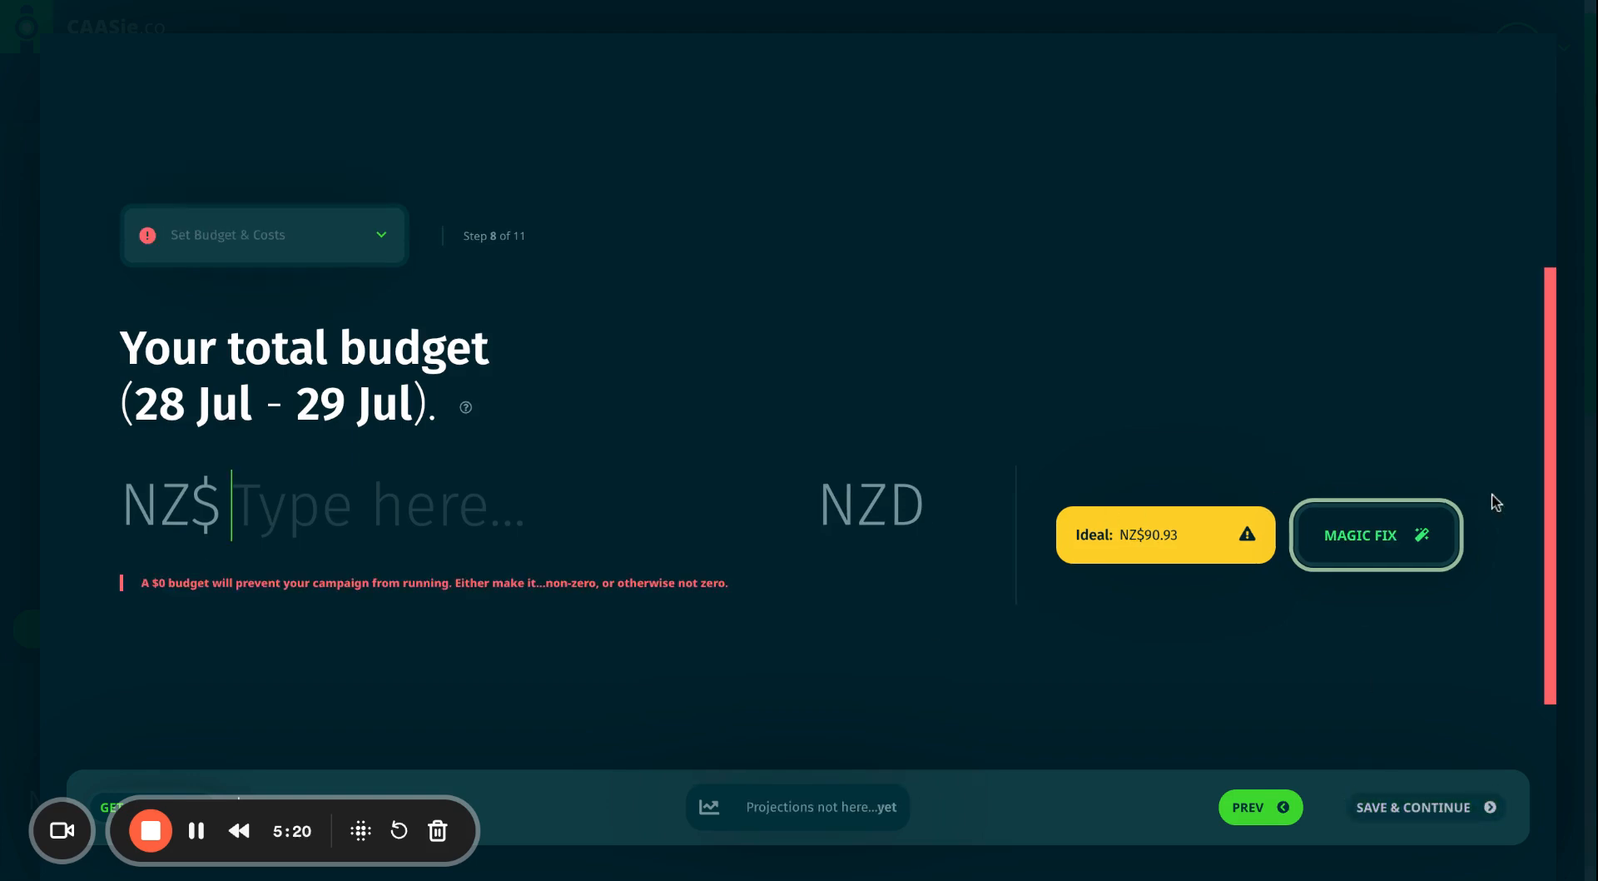
{"action": "left_click", "coordinate": [1362, 537]}
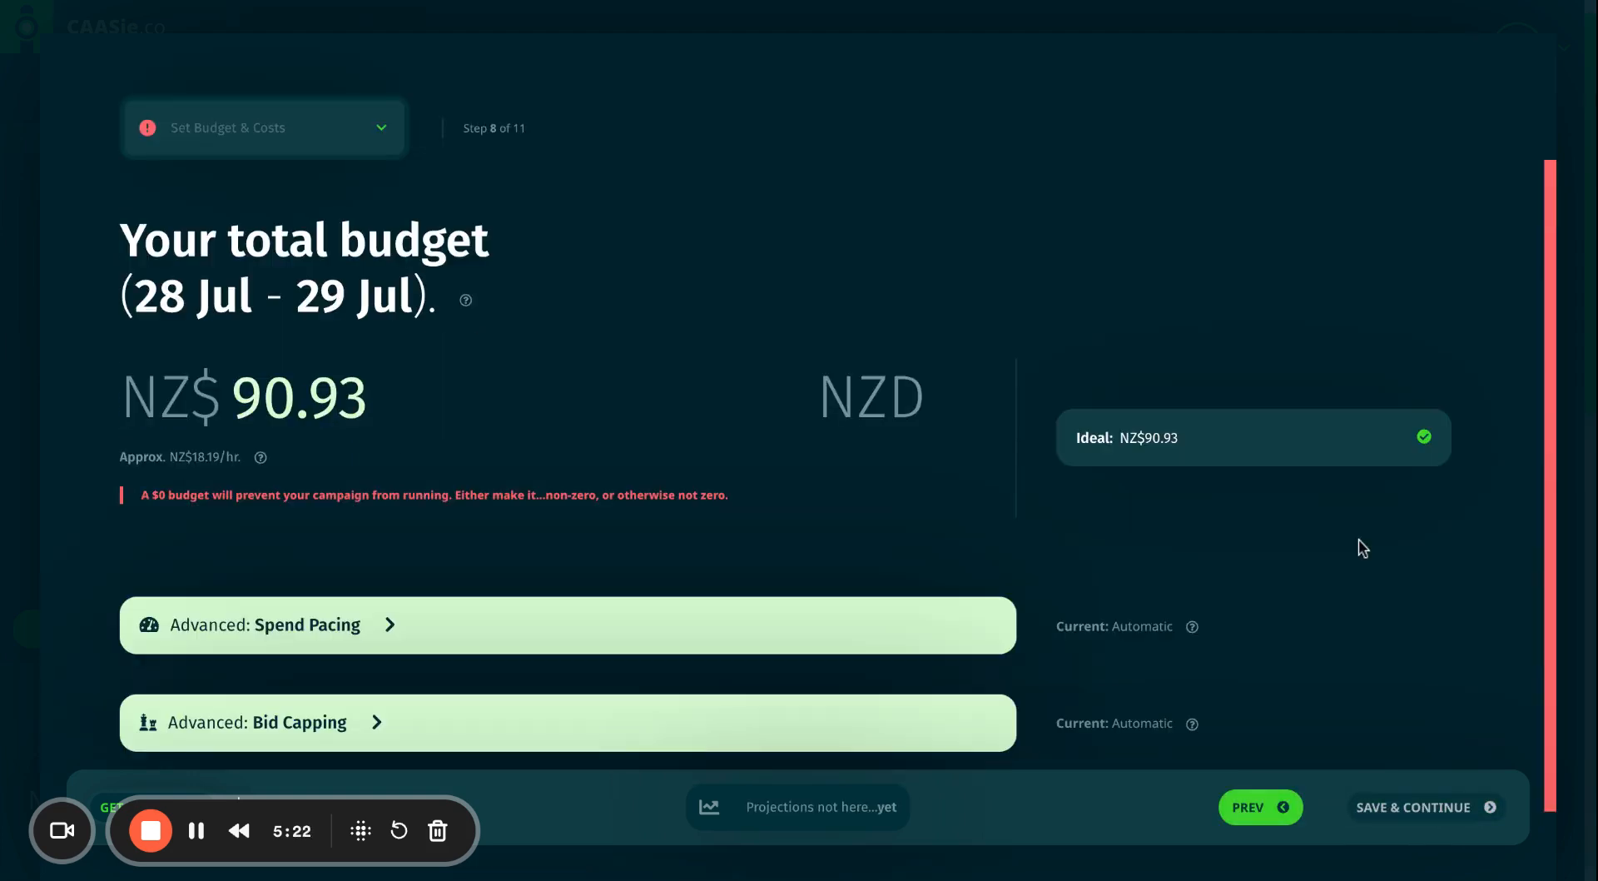
{"action": "scroll", "coordinate": [713, 450], "scroll_direction": "down", "scroll_amount": 1}
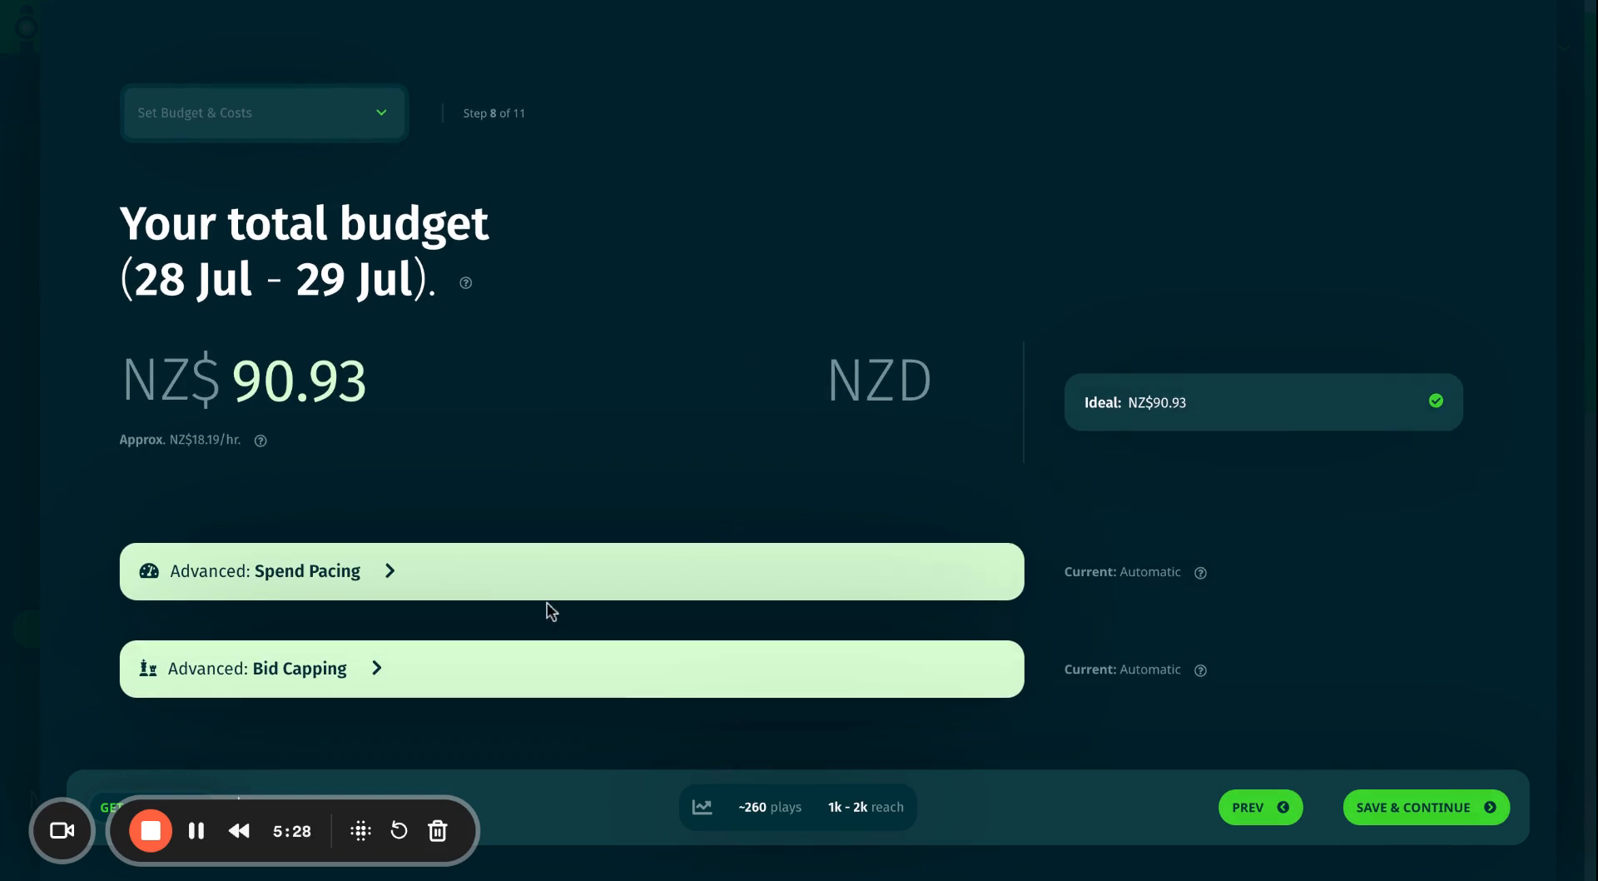
{"action": "left_click", "coordinate": [525, 585]}
{"action": "scroll", "coordinate": [617, 545], "scroll_direction": "down", "scroll_amount": 5}
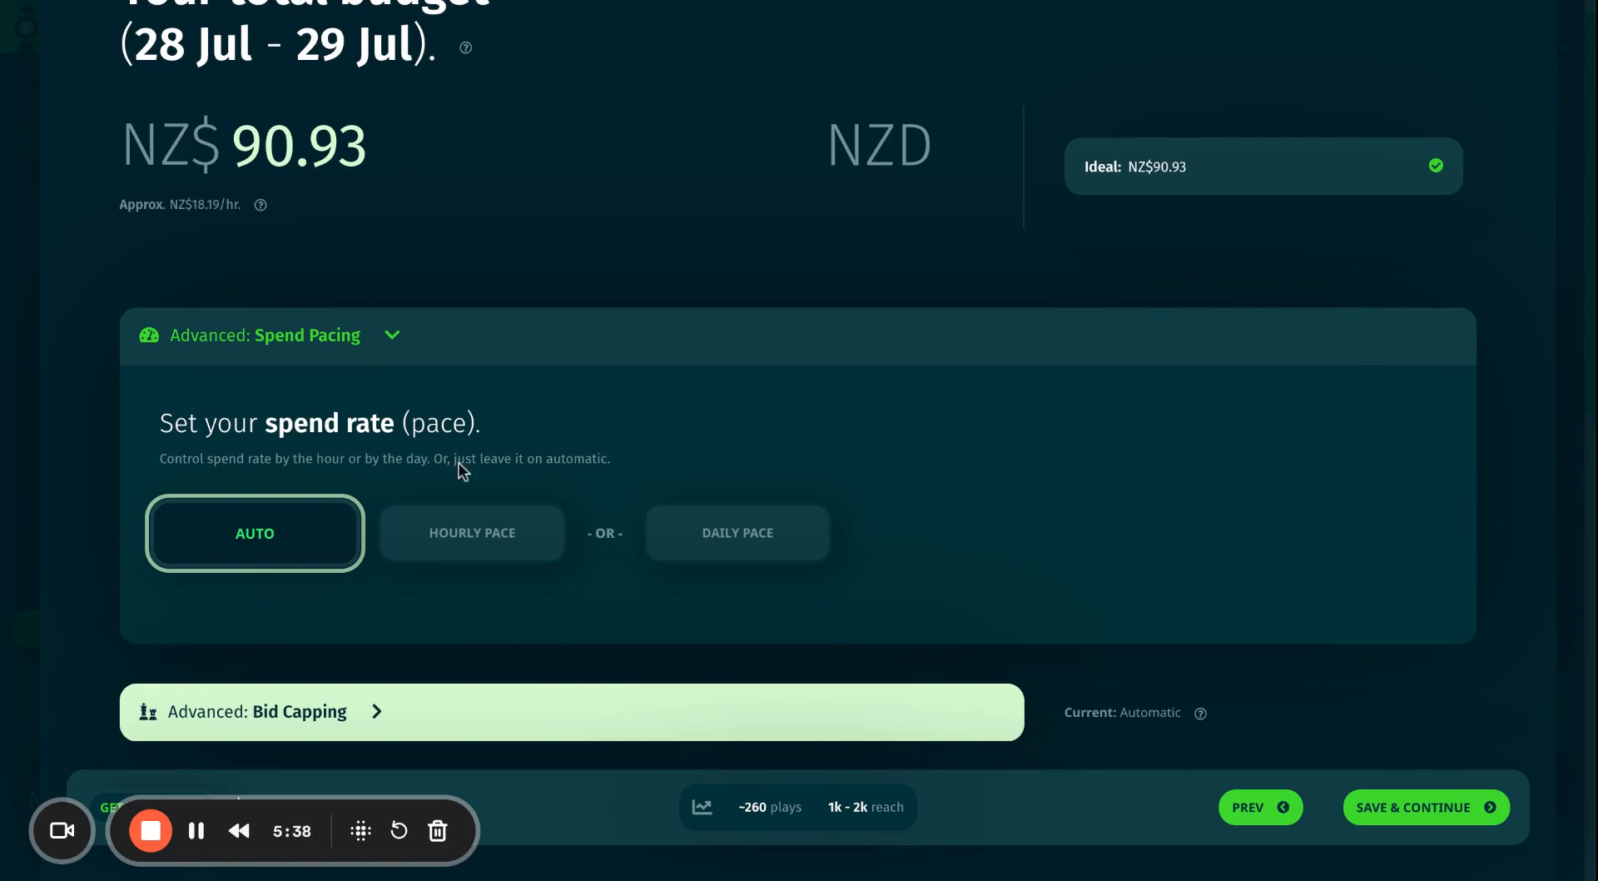
{"action": "left_click", "coordinate": [475, 549]}
{"action": "scroll", "coordinate": [587, 494], "scroll_direction": "down", "scroll_amount": 2}
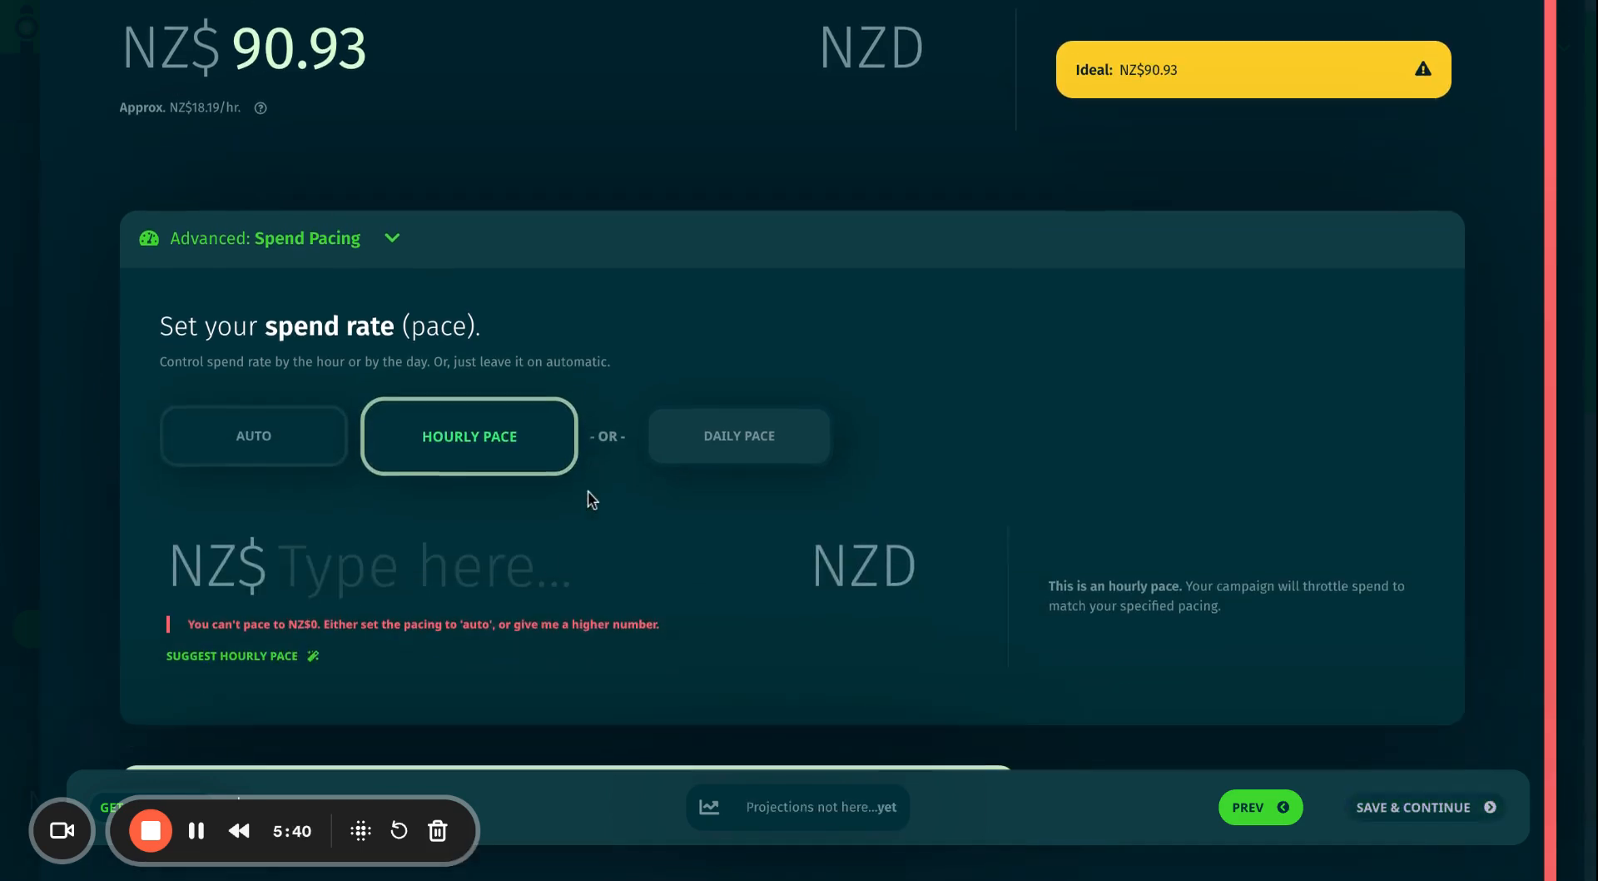
{"action": "left_click", "coordinate": [388, 560]}
{"action": "type", "text": "10"}
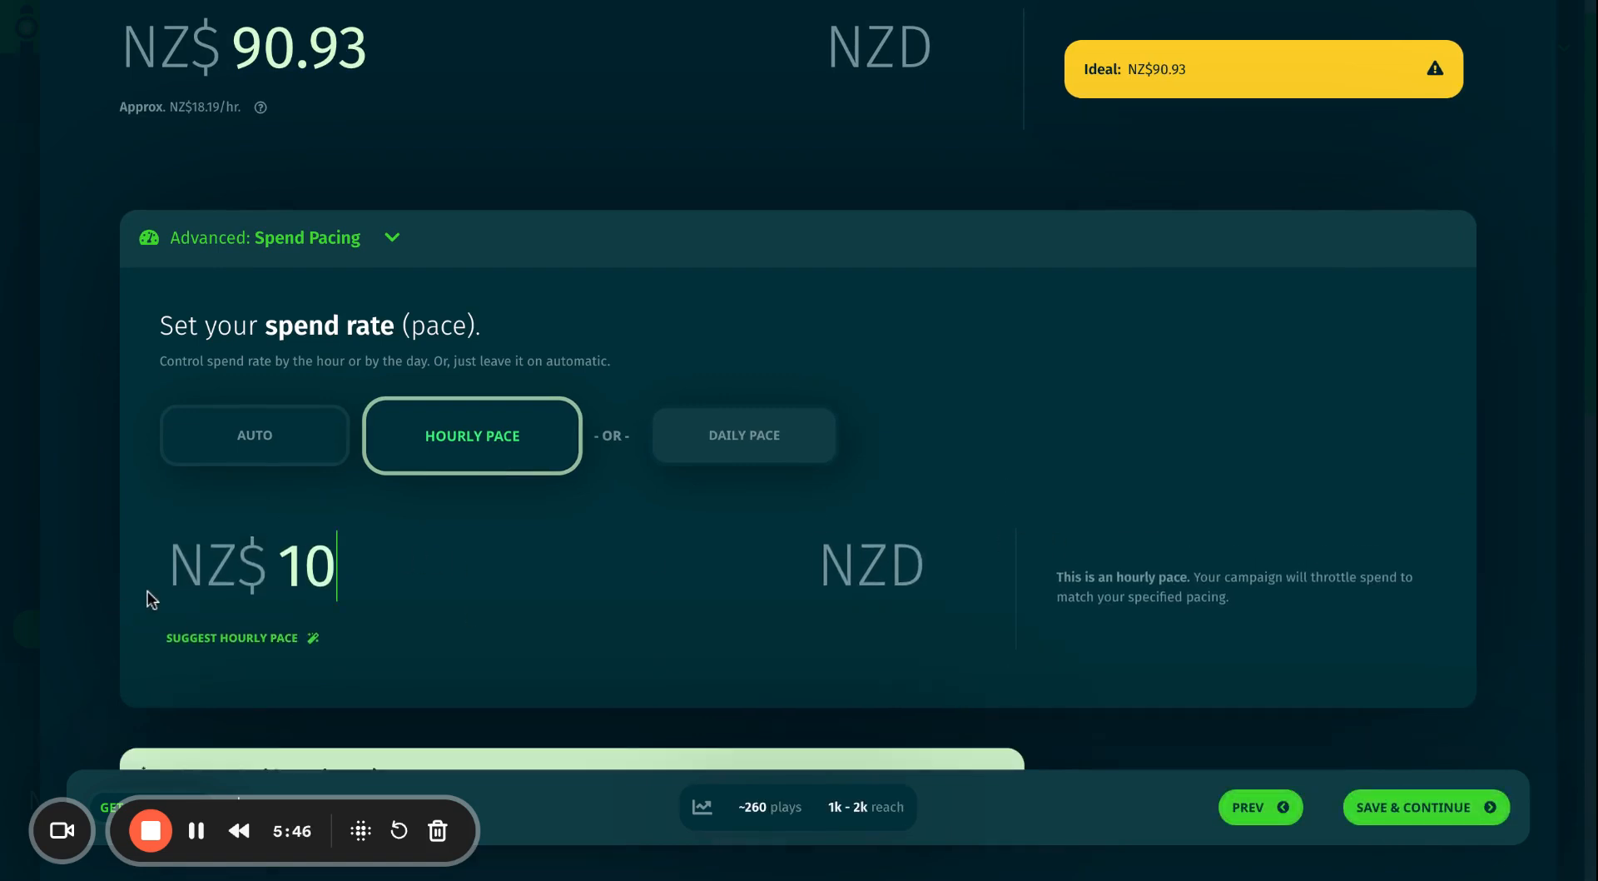
{"action": "key", "text": "BackSpace"}
{"action": "key", "text": "BackSpace"}
{"action": "type", "text": "20"}
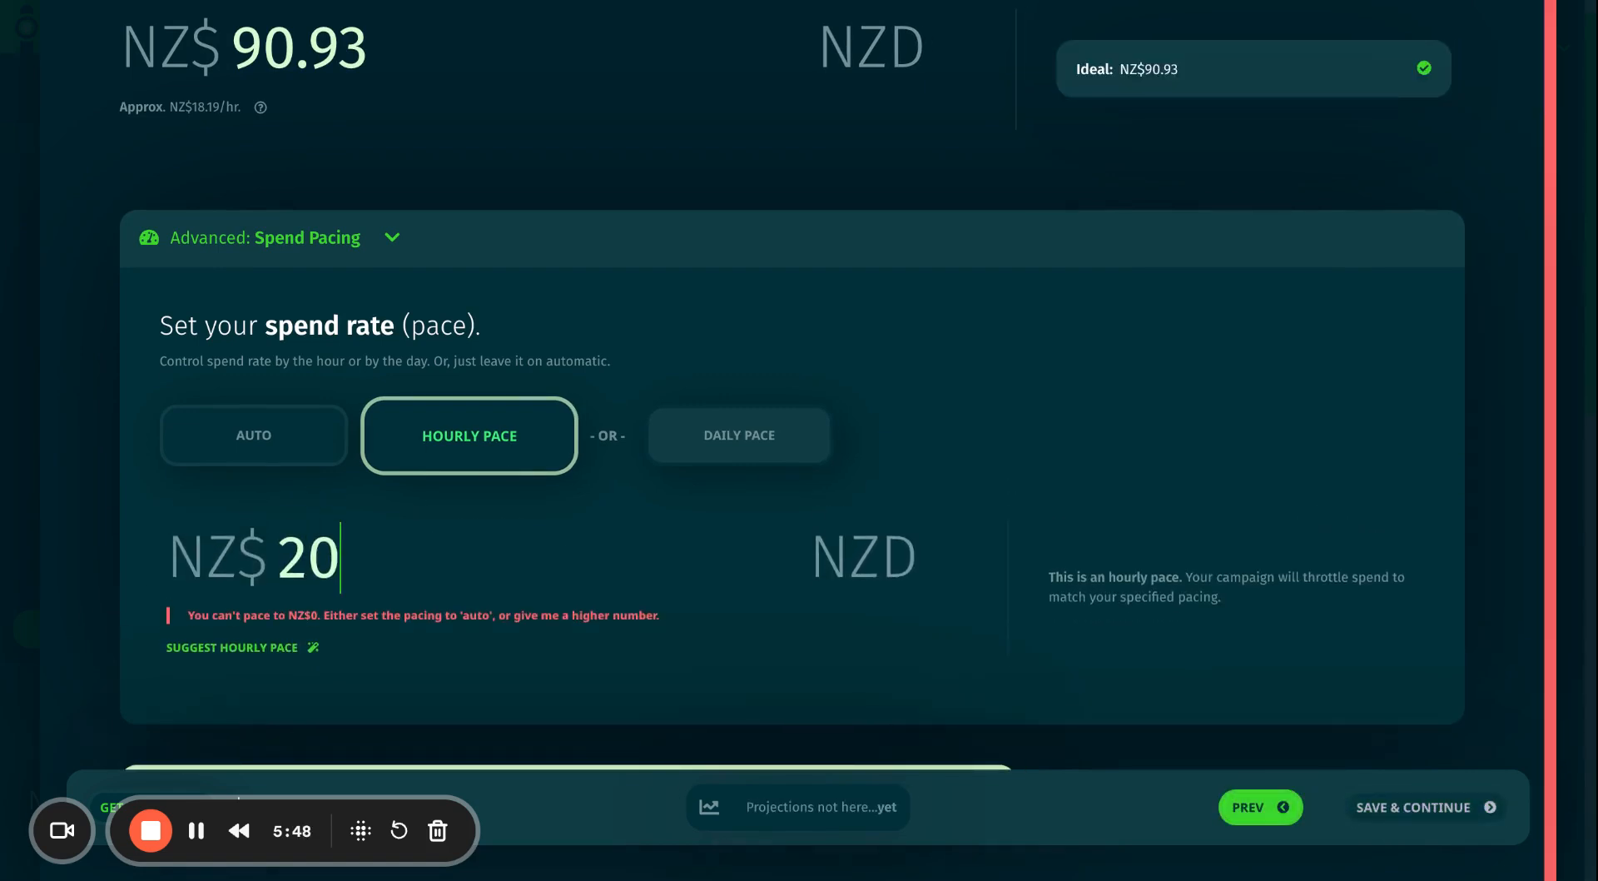
{"action": "scroll", "coordinate": [821, 417], "scroll_direction": "down", "scroll_amount": 1}
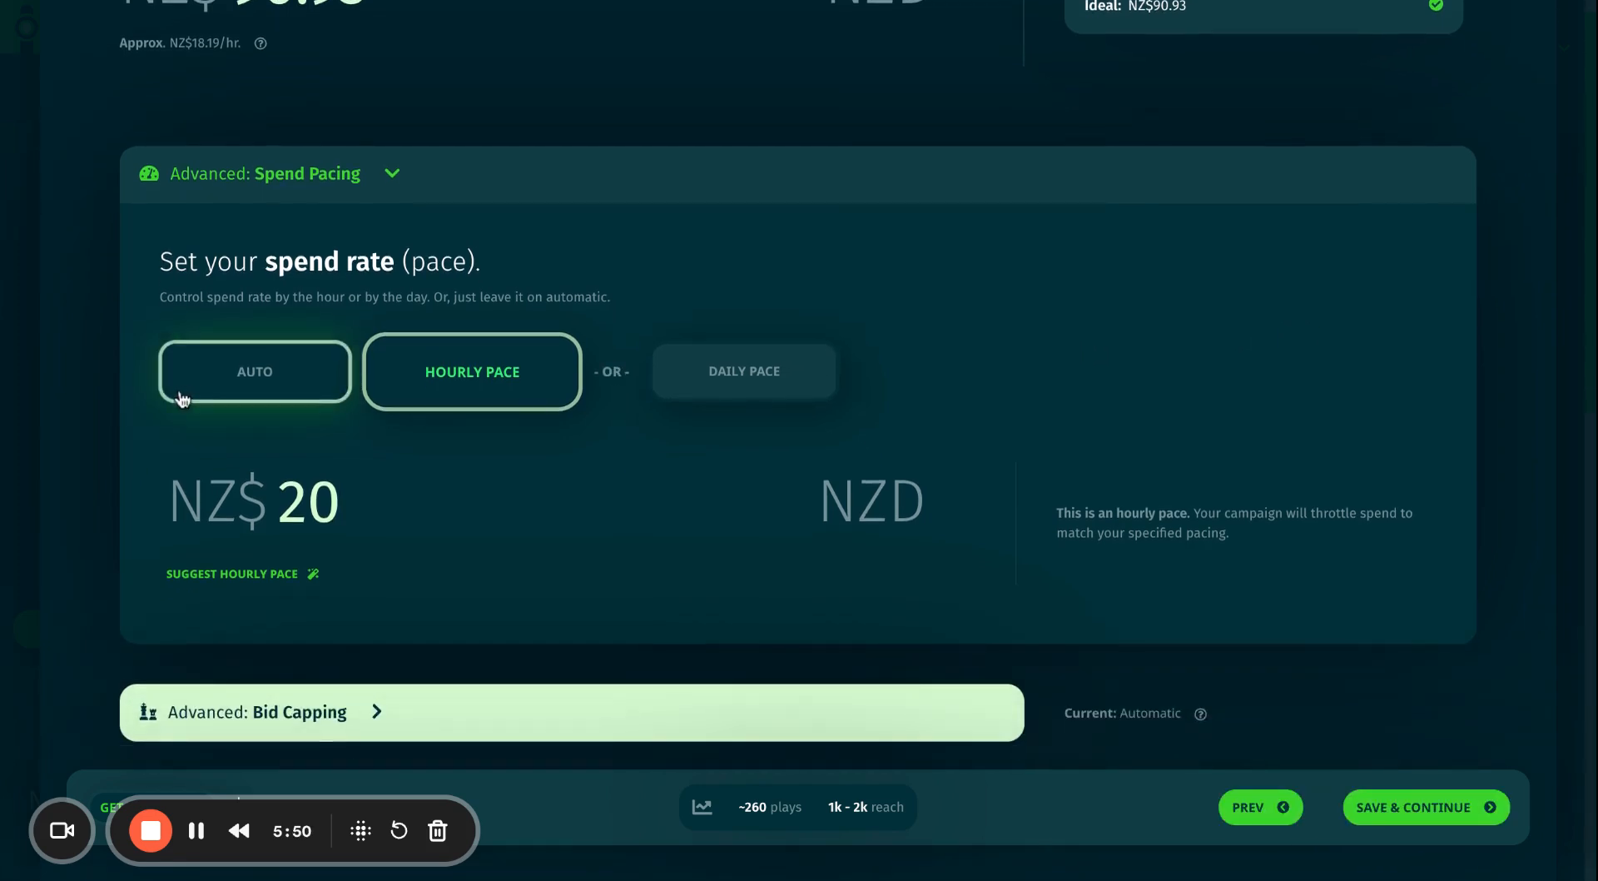
{"action": "left_click", "coordinate": [219, 382]}
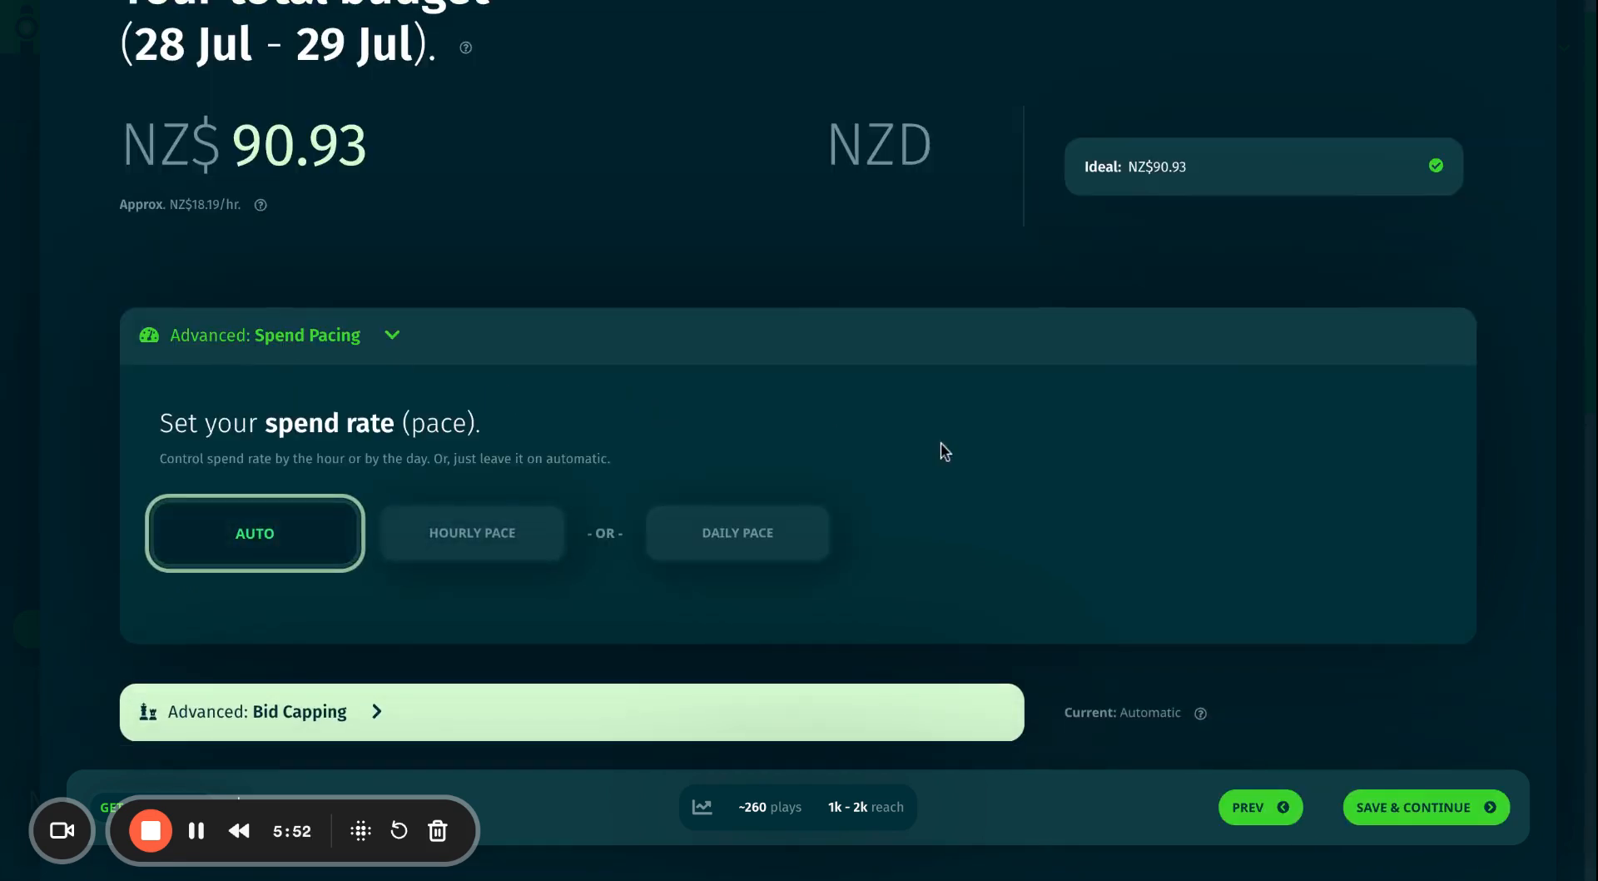
Save the NZ$90.93 budget and move on to the Upload pretty artworks page.
{"action": "left_click", "coordinate": [1424, 809]}
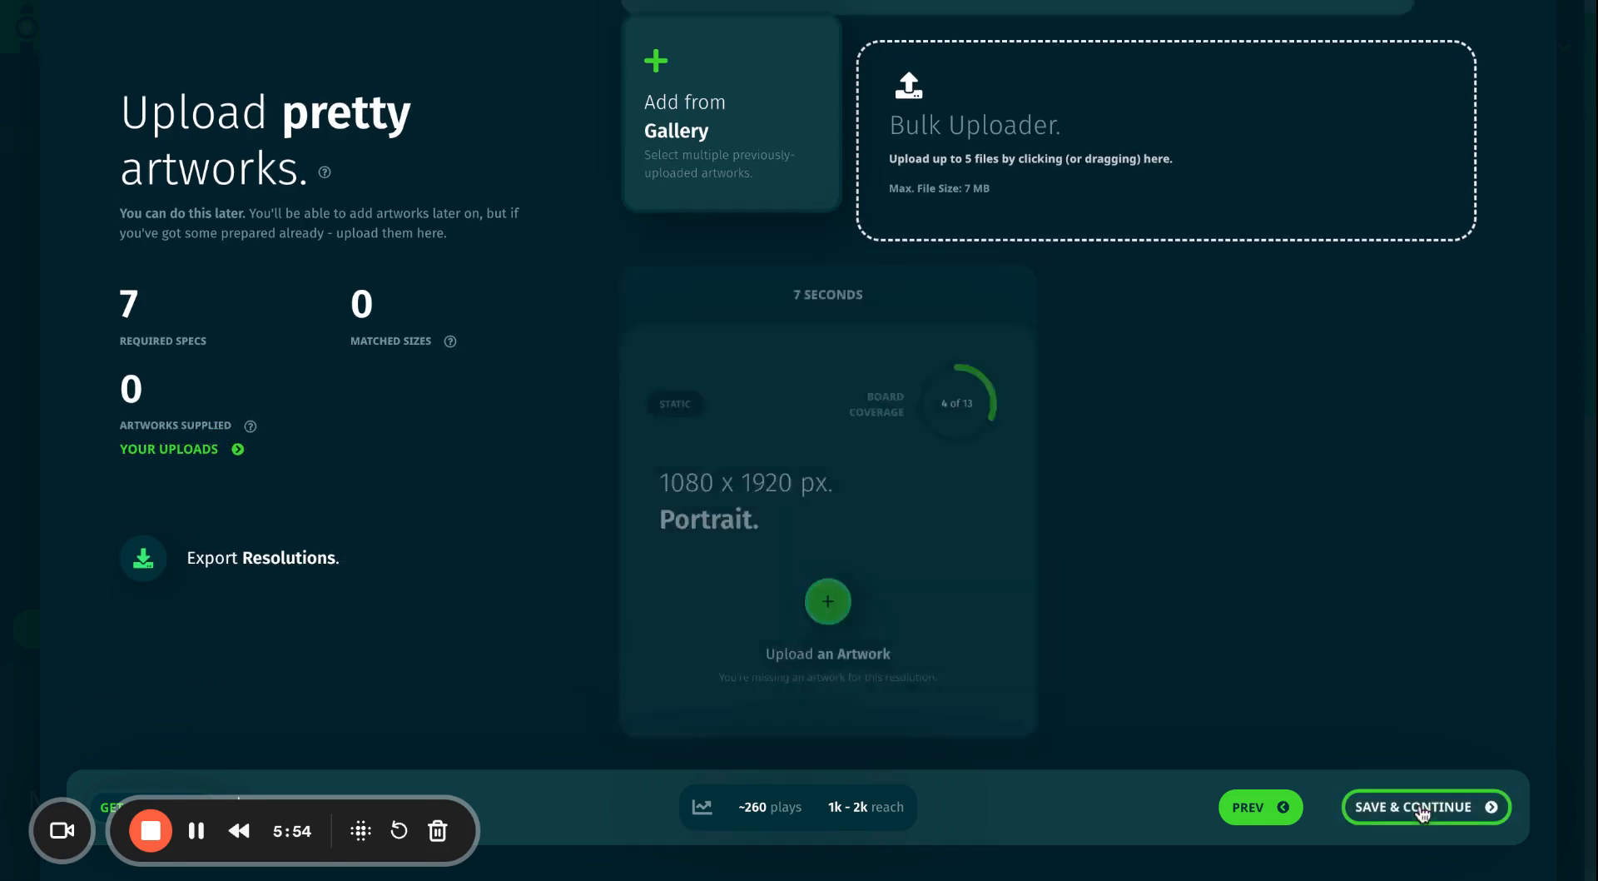
{"action": "scroll", "coordinate": [904, 497], "scroll_direction": "down", "scroll_amount": 2}
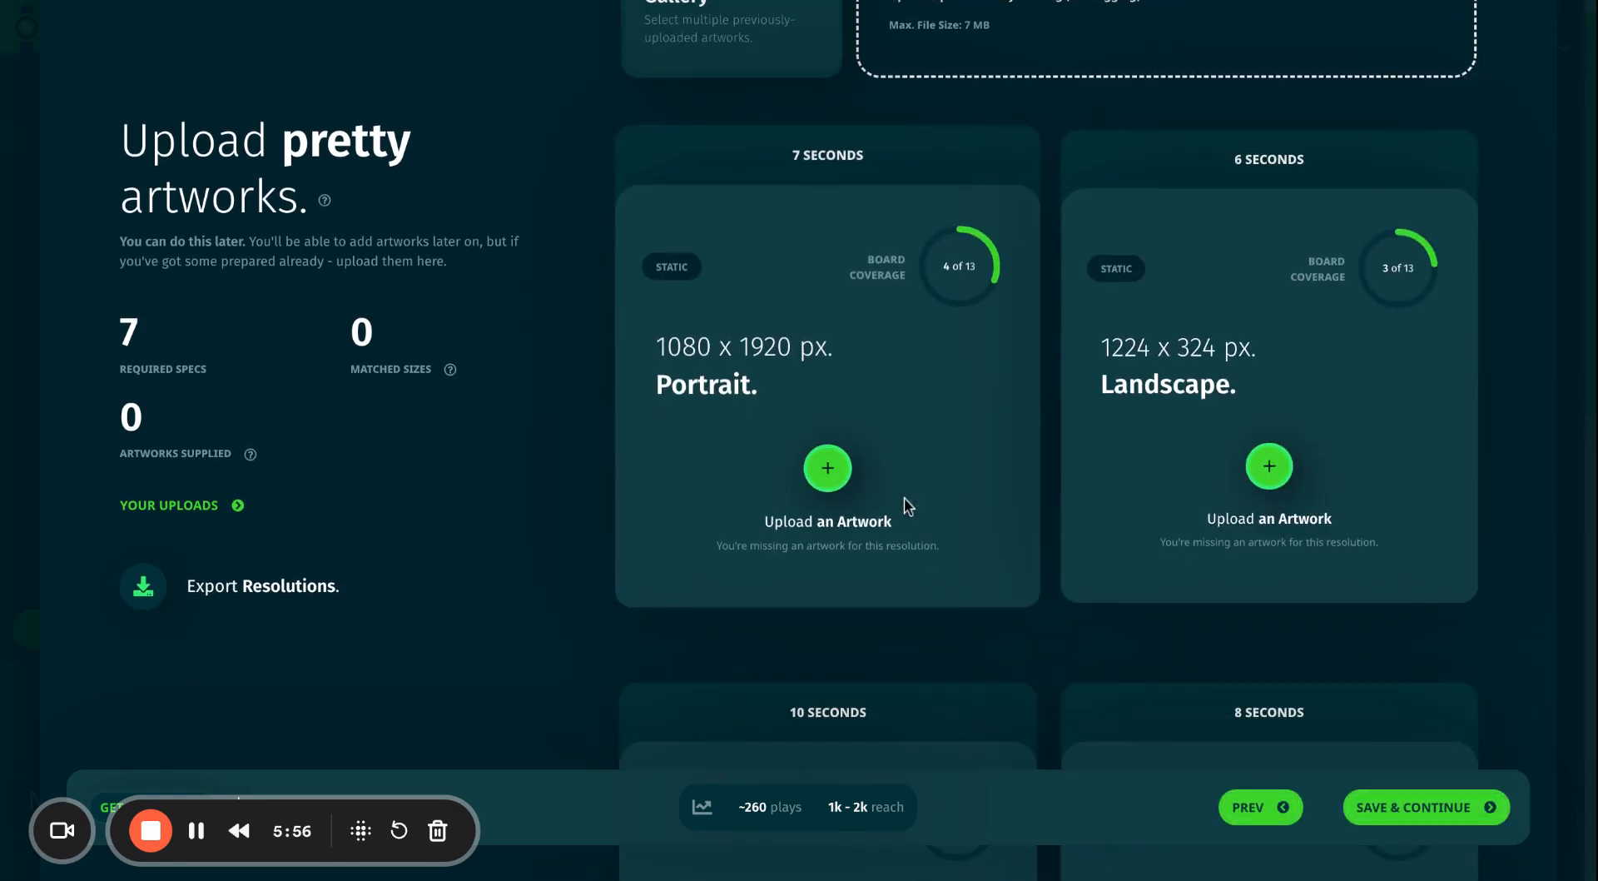
{"action": "left_click_drag", "start_coordinate": [137, 326], "coordinate": [119, 328]}
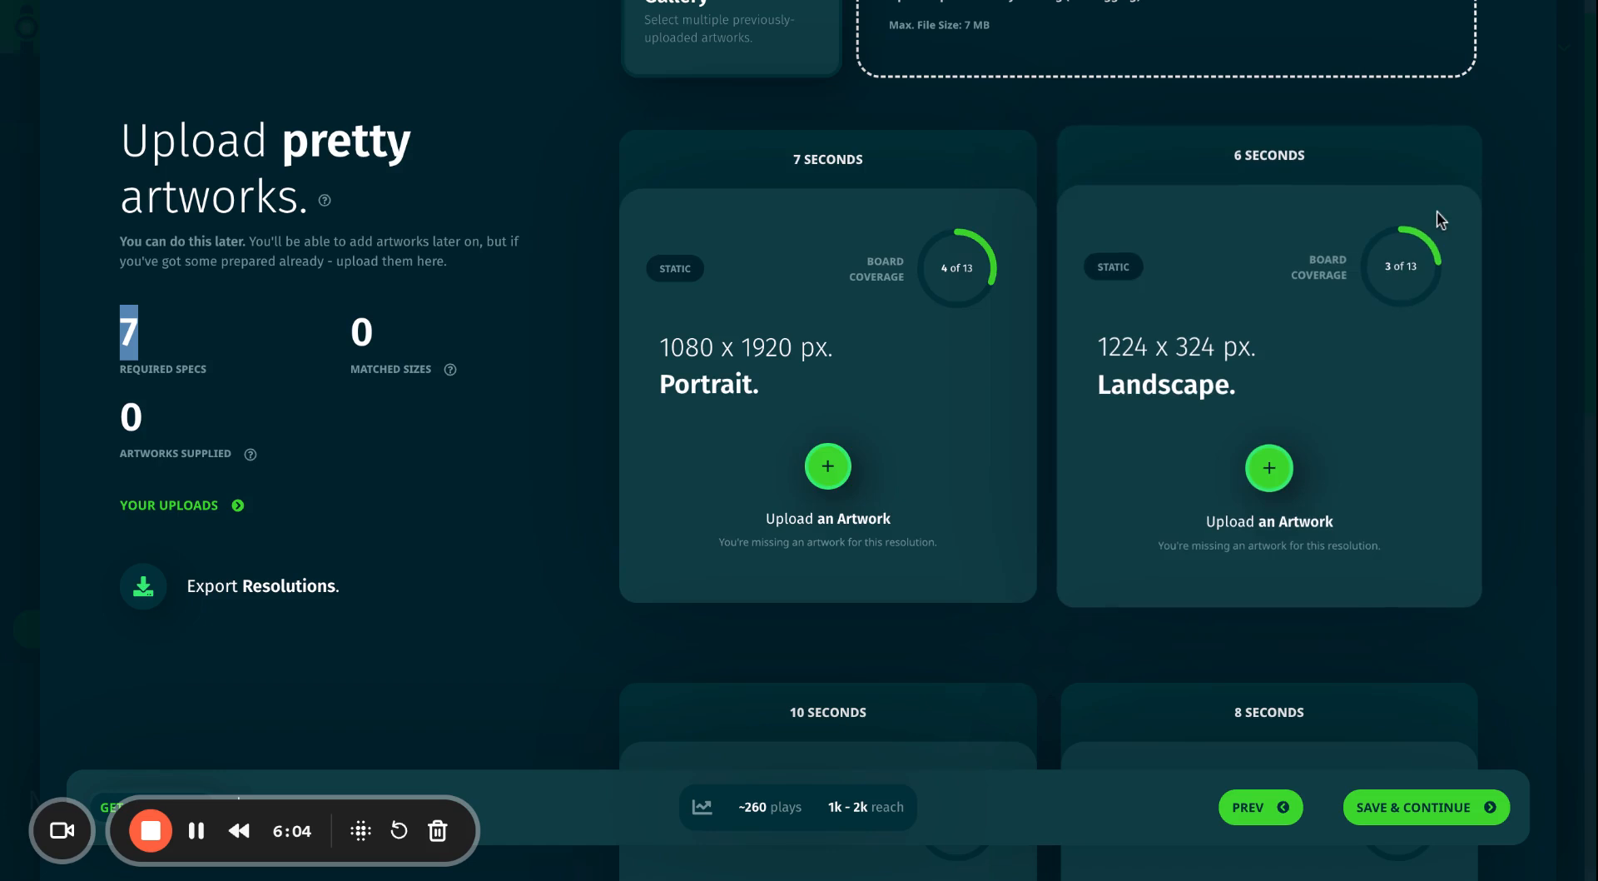
{"action": "scroll", "coordinate": [1071, 292], "scroll_direction": "up", "scroll_amount": 2}
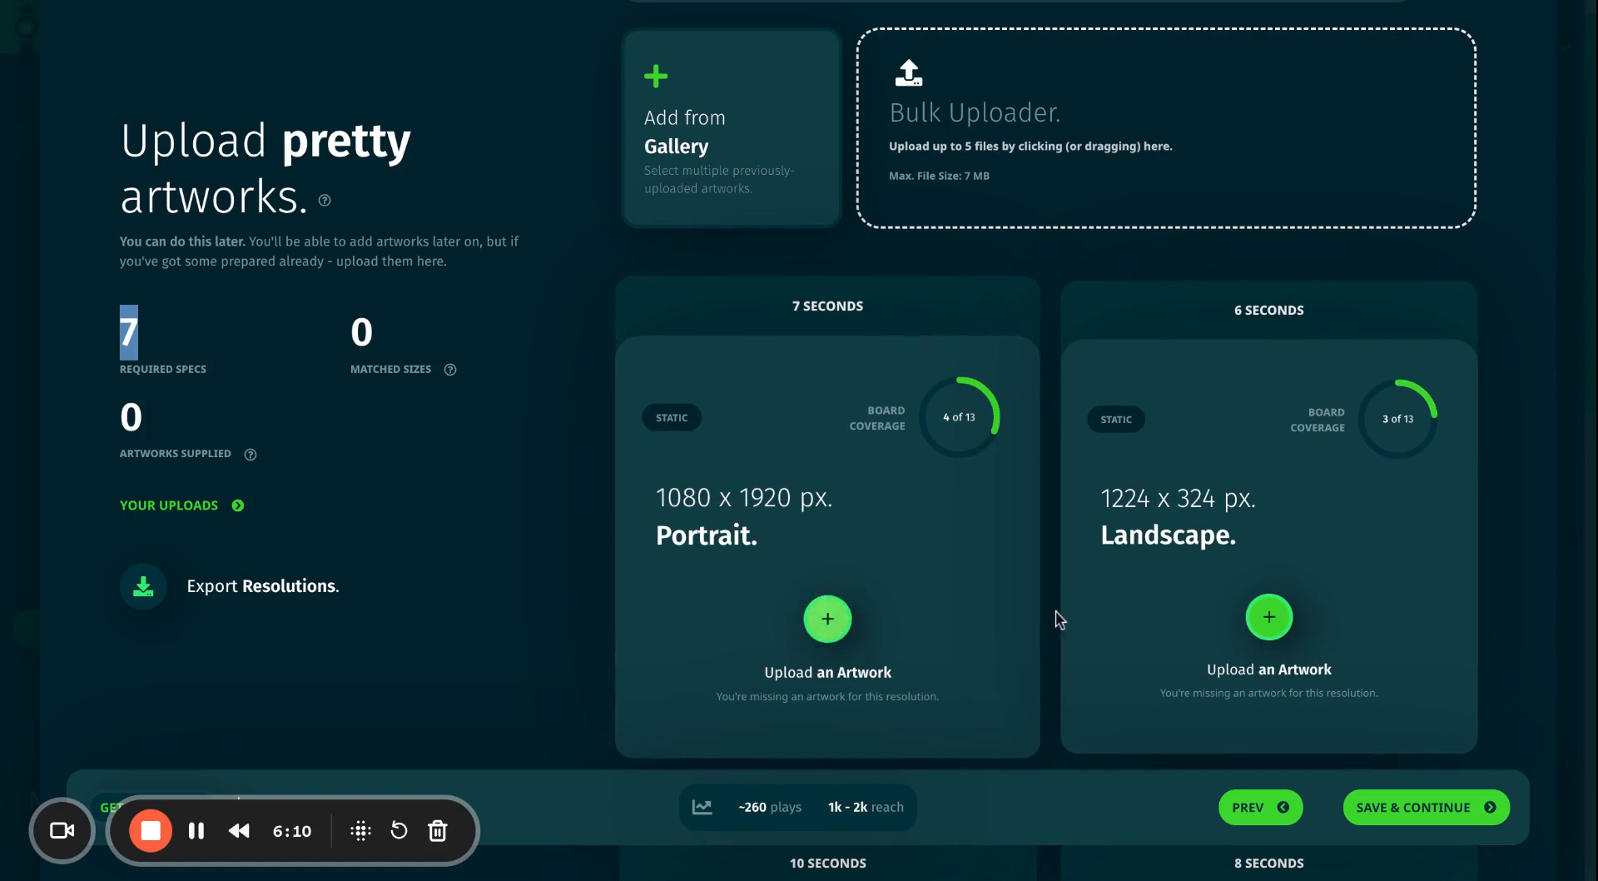
{"action": "scroll", "coordinate": [426, 554], "scroll_direction": "down", "scroll_amount": 2}
{"action": "left_click", "coordinate": [428, 571]}
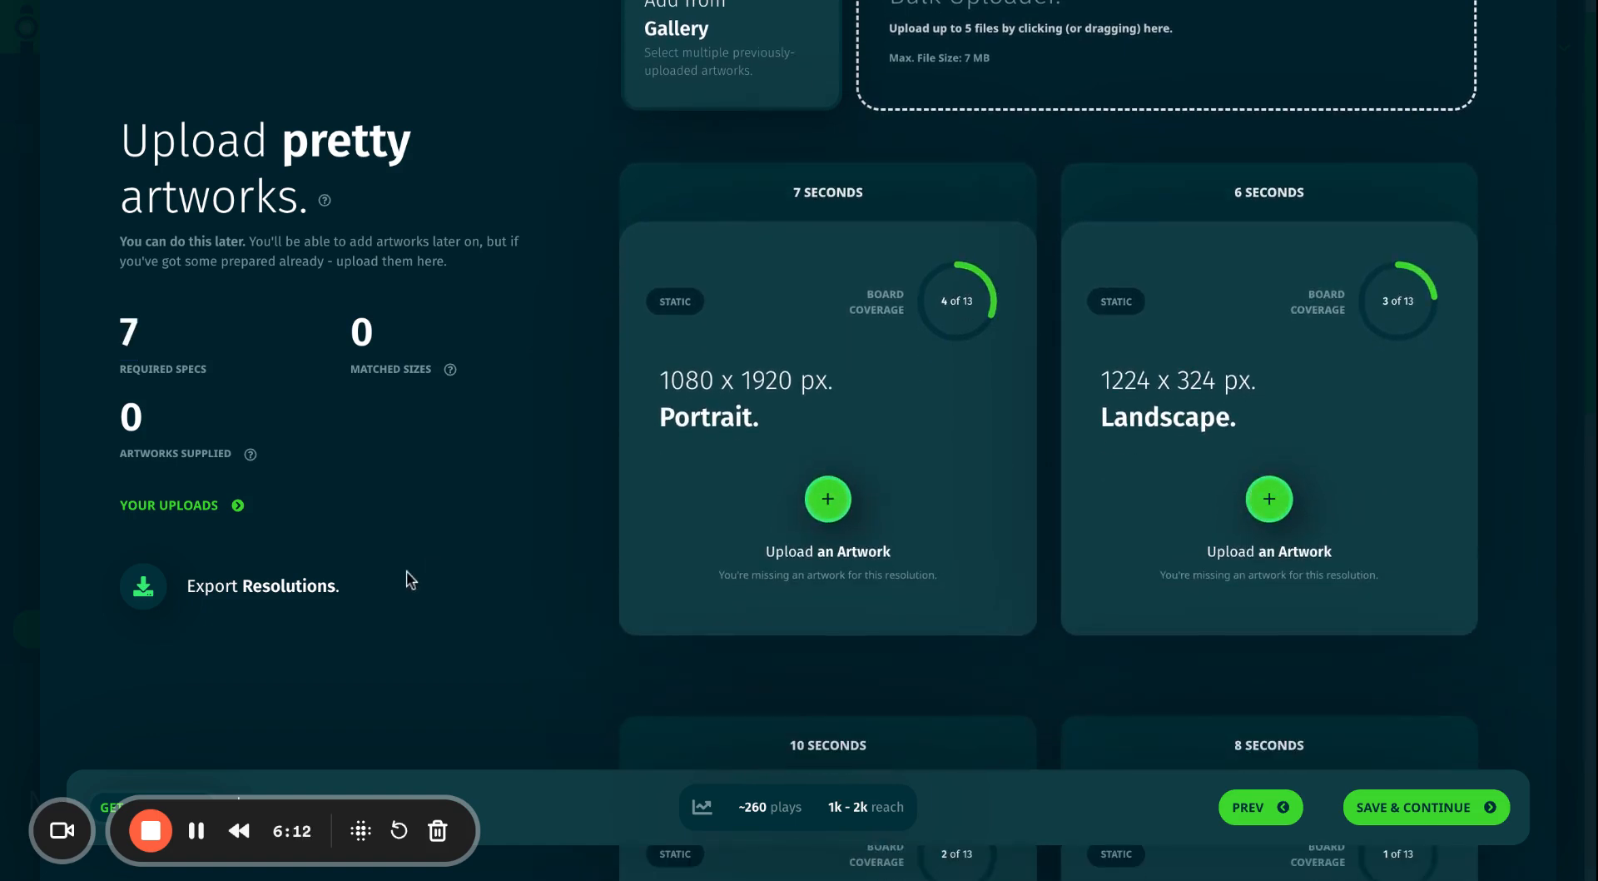
Review the seven required resolution cards, checking which boards use 1080 x 1920.
{"action": "scroll", "coordinate": [1324, 412], "scroll_direction": "down", "scroll_amount": 10}
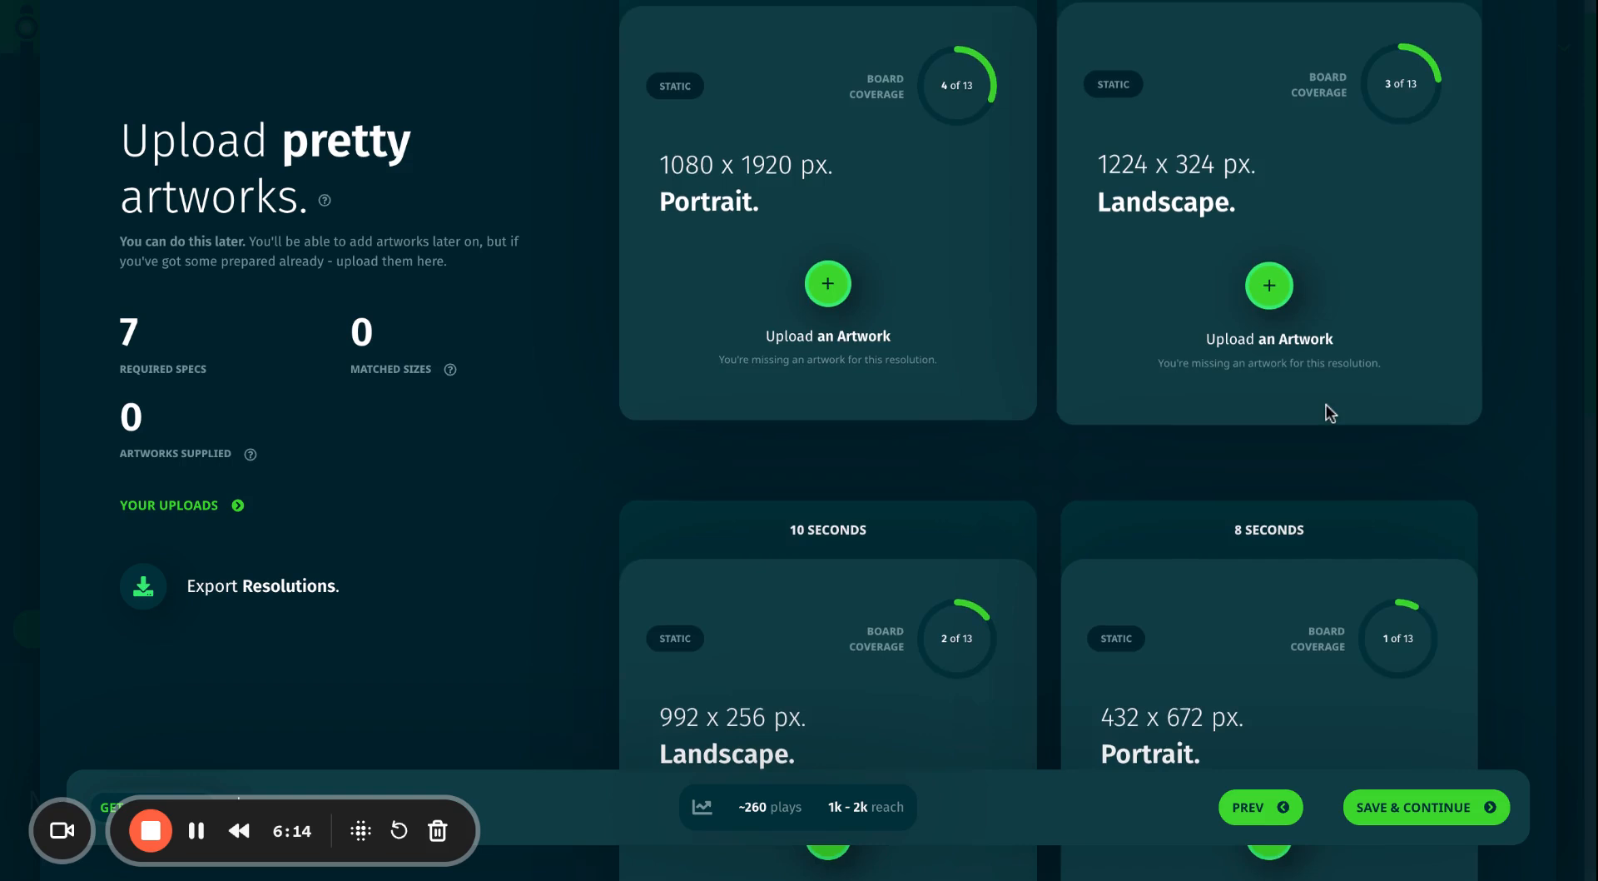
{"action": "scroll", "coordinate": [1314, 430], "scroll_direction": "down", "scroll_amount": 8}
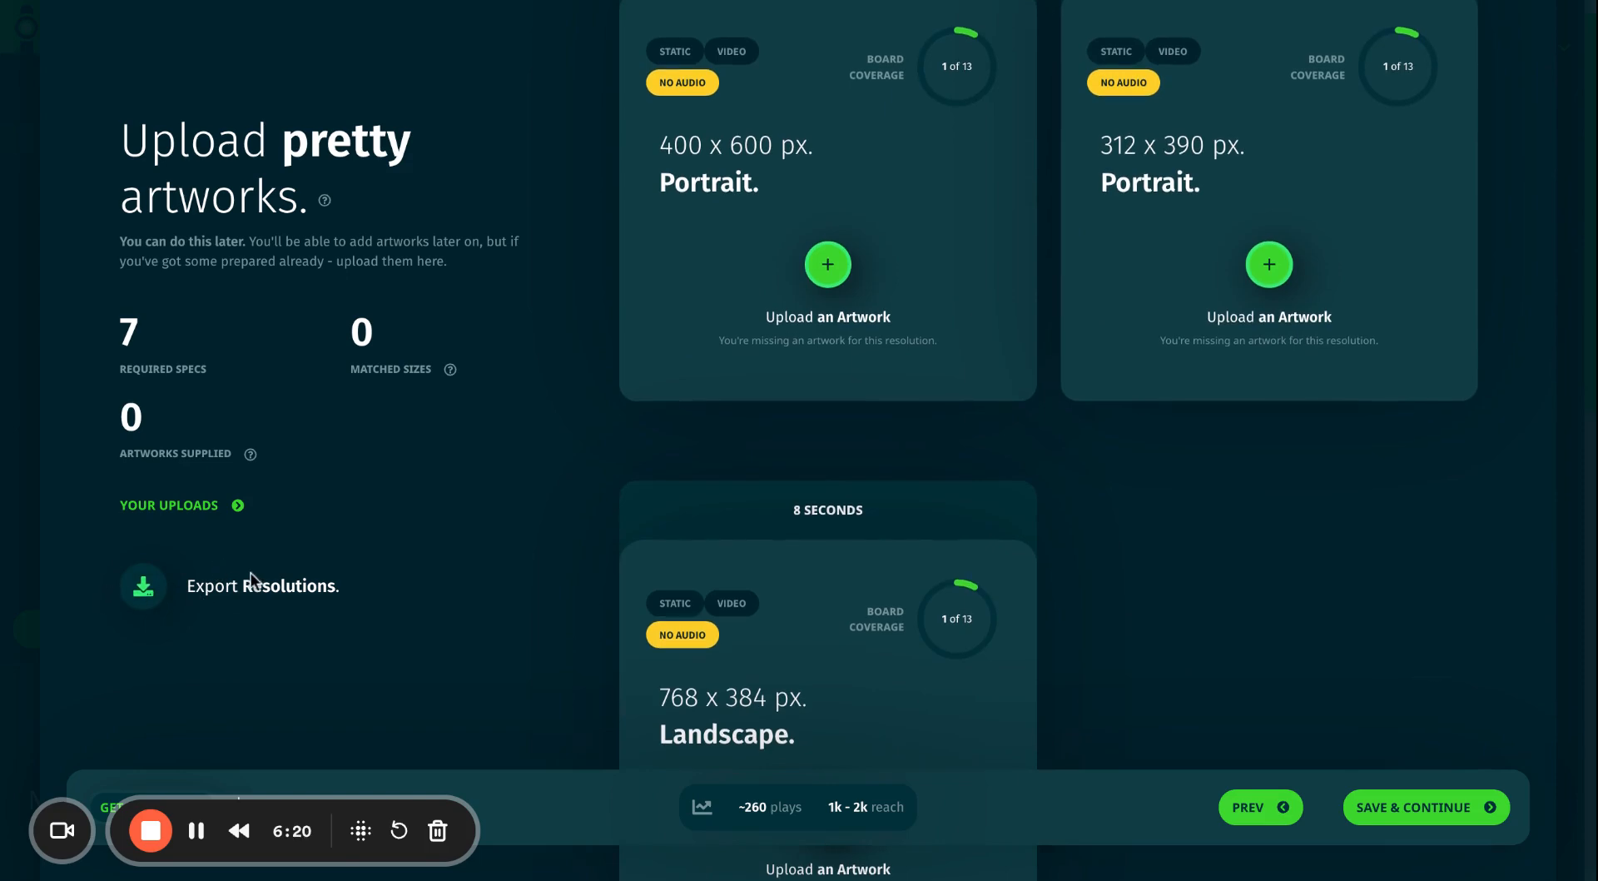
{"action": "scroll", "coordinate": [643, 350], "scroll_direction": "up", "scroll_amount": 10}
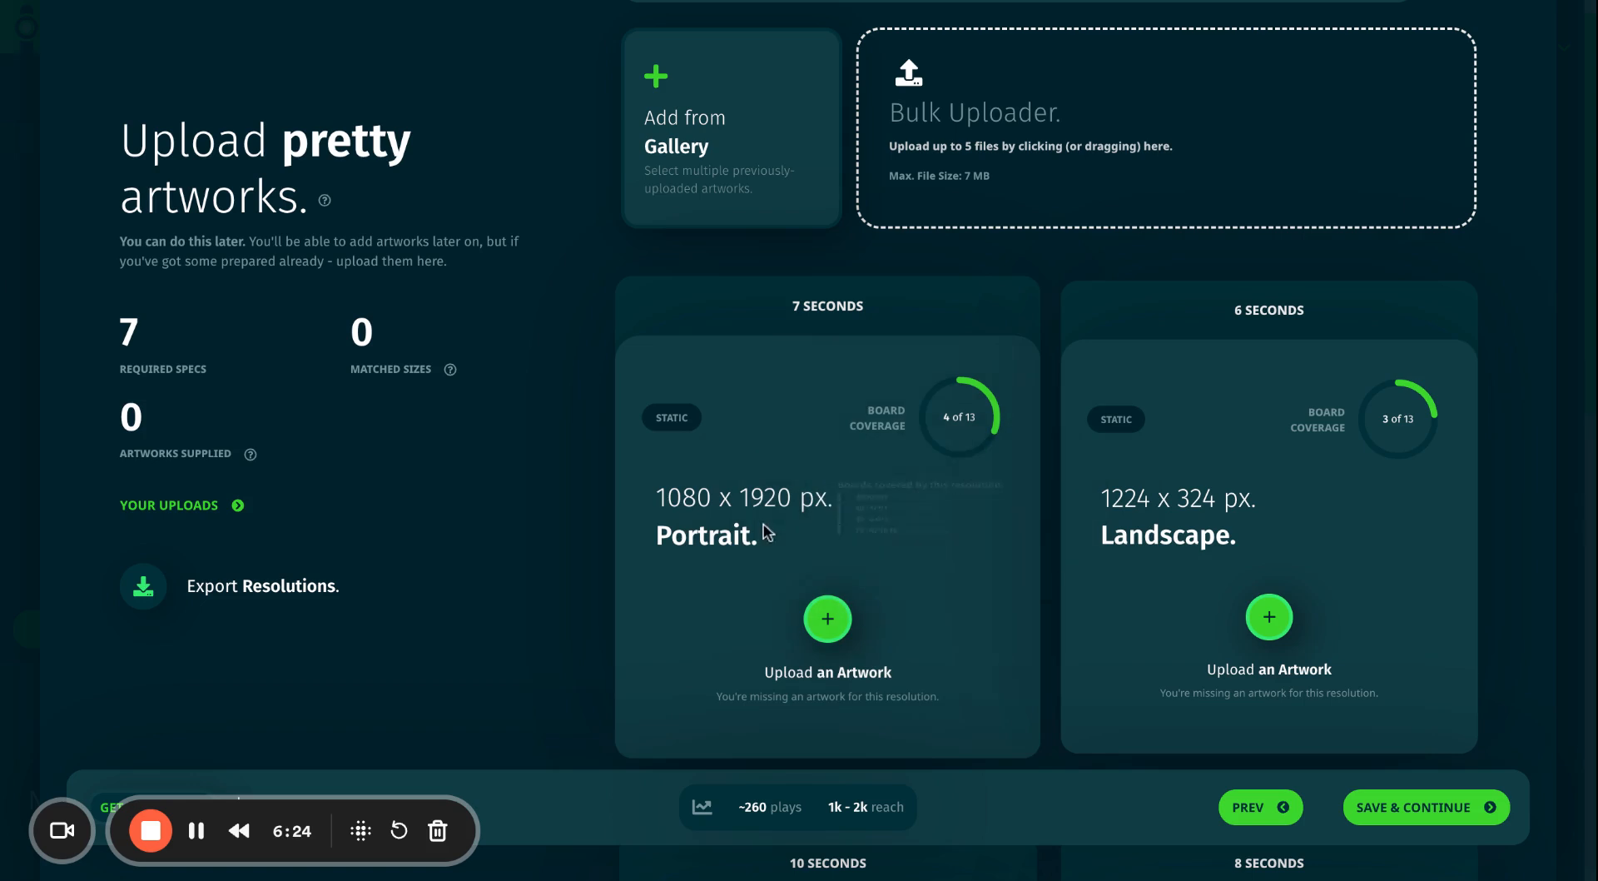
{"action": "left_click_drag", "start_coordinate": [656, 500], "coordinate": [949, 425]}
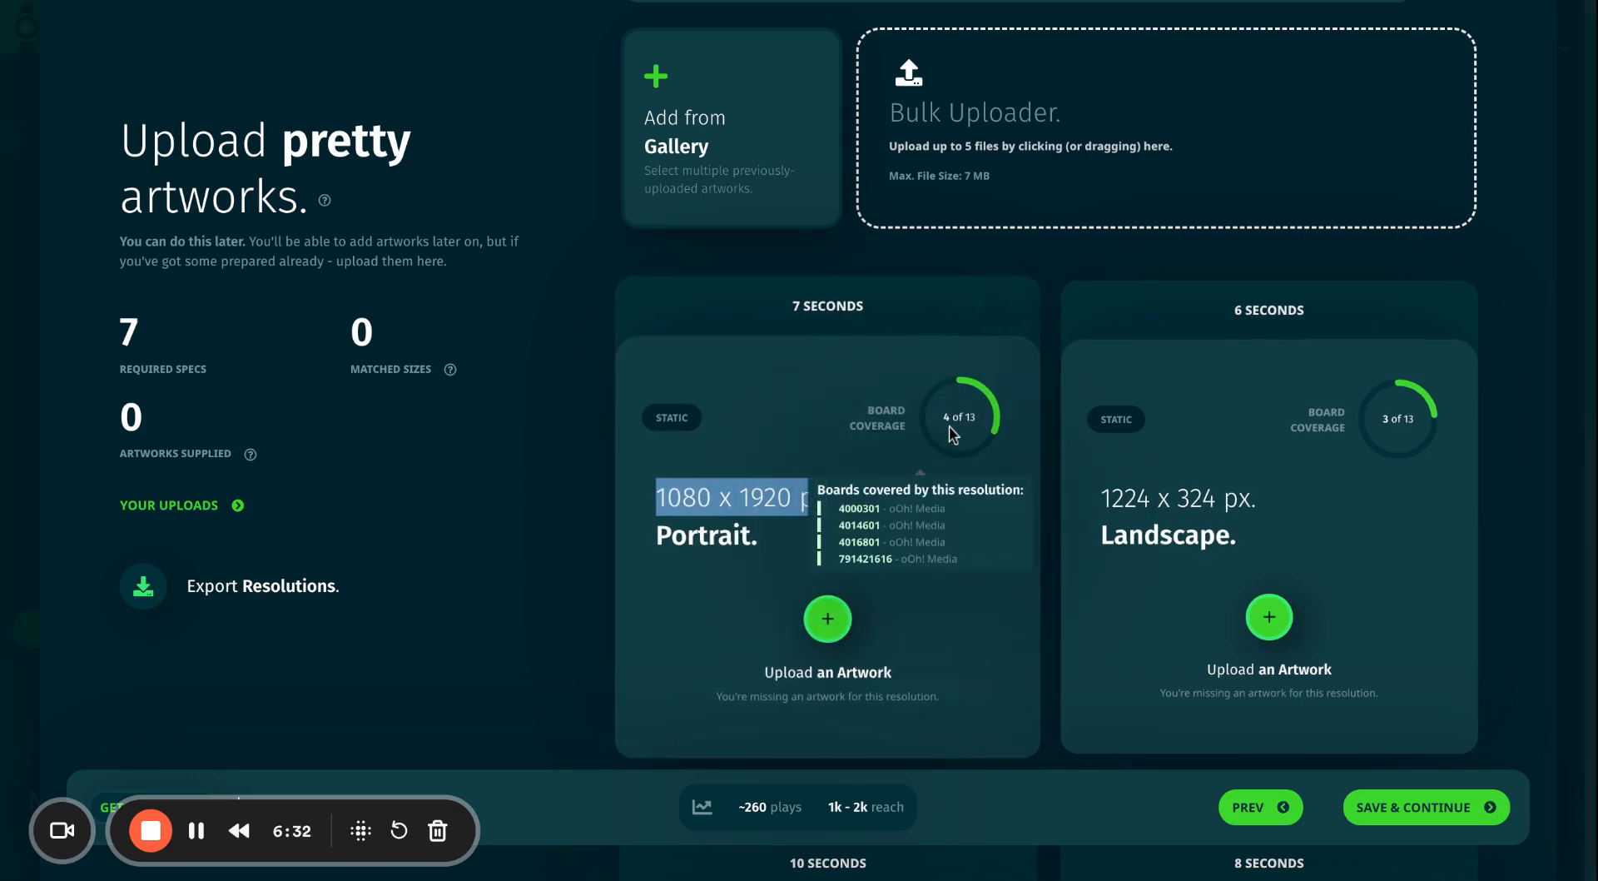
{"action": "left_click", "coordinate": [775, 493]}
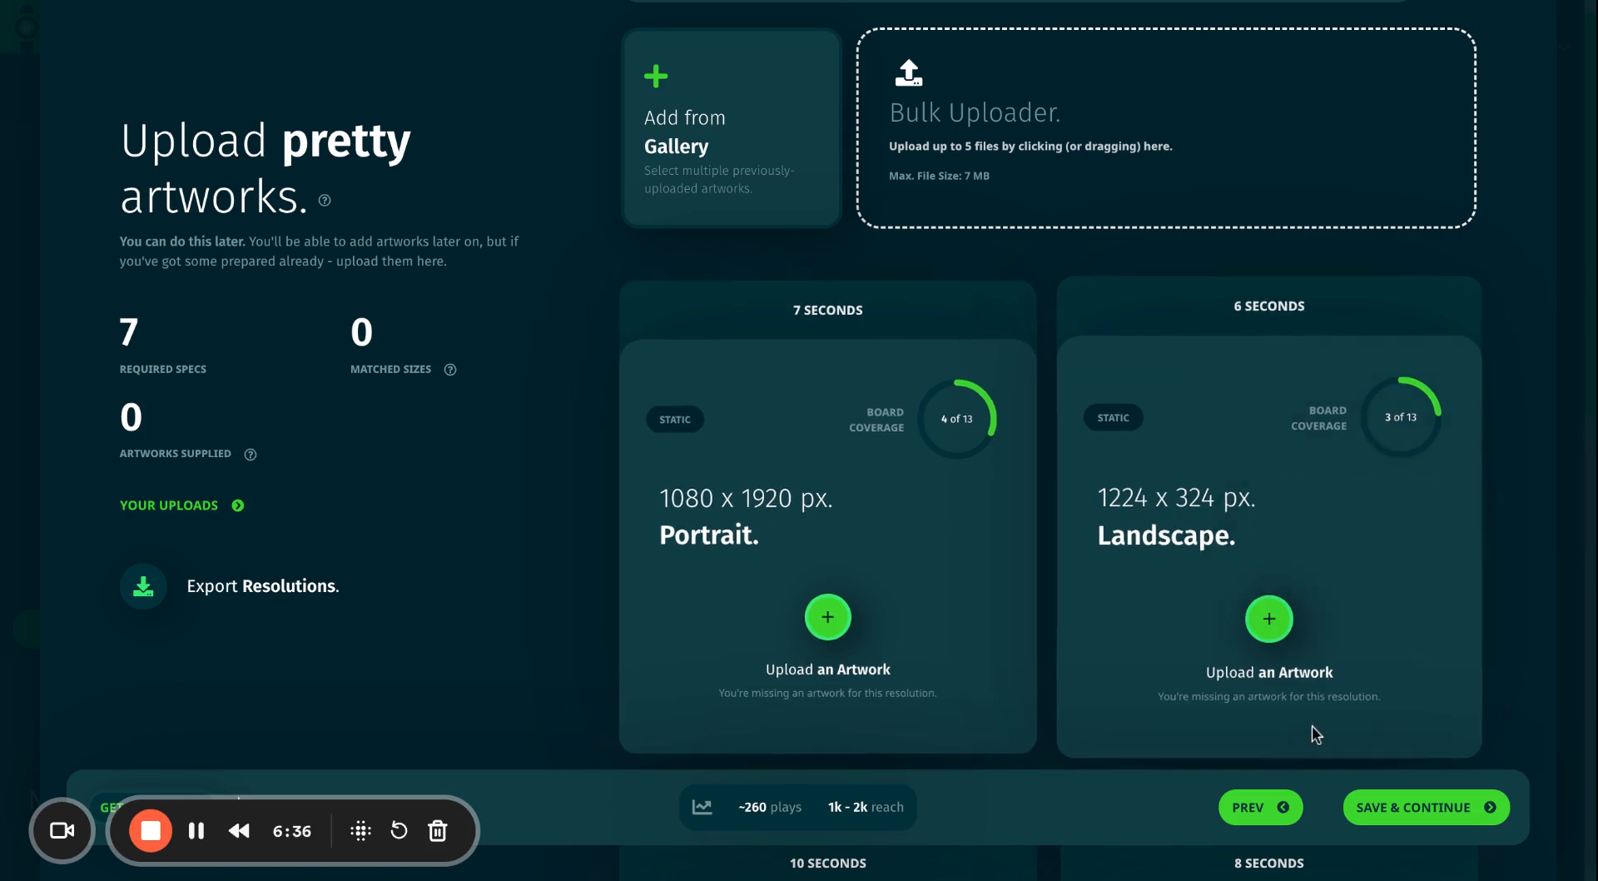
{"action": "scroll", "coordinate": [688, 368], "scroll_direction": "down", "scroll_amount": 10}
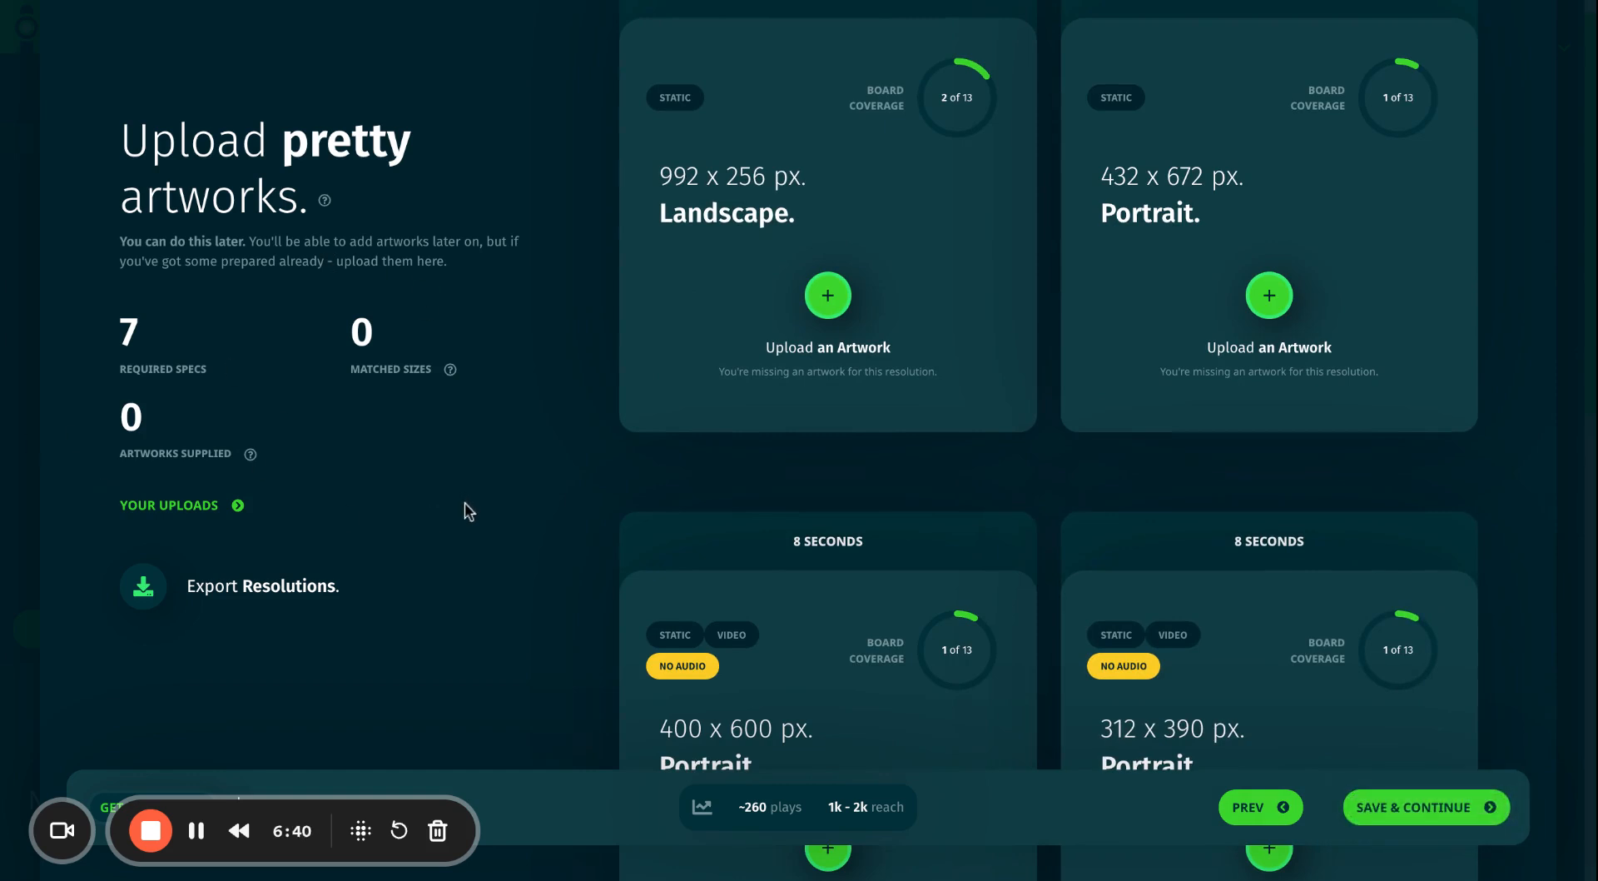
Skip the artwork uploads, read through The Summary, and create the Test campaign.
{"action": "left_click", "coordinate": [1420, 812]}
{"action": "scroll", "coordinate": [887, 341], "scroll_direction": "down", "scroll_amount": 4}
{"action": "scroll", "coordinate": [890, 334], "scroll_direction": "down", "scroll_amount": 7}
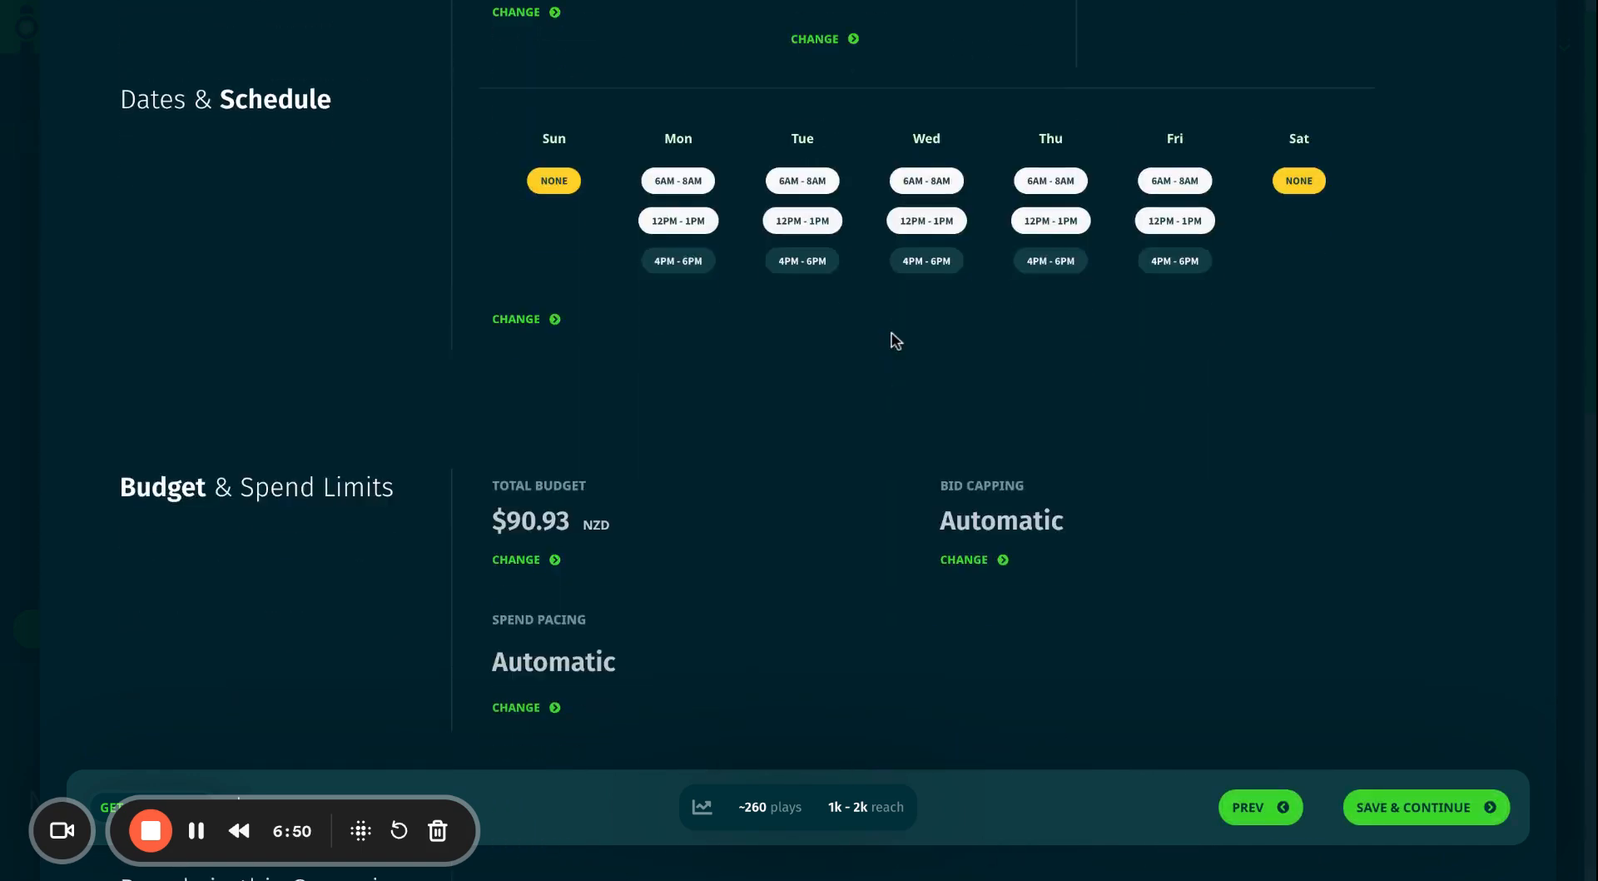
{"action": "scroll", "coordinate": [896, 340], "scroll_direction": "down", "scroll_amount": 5}
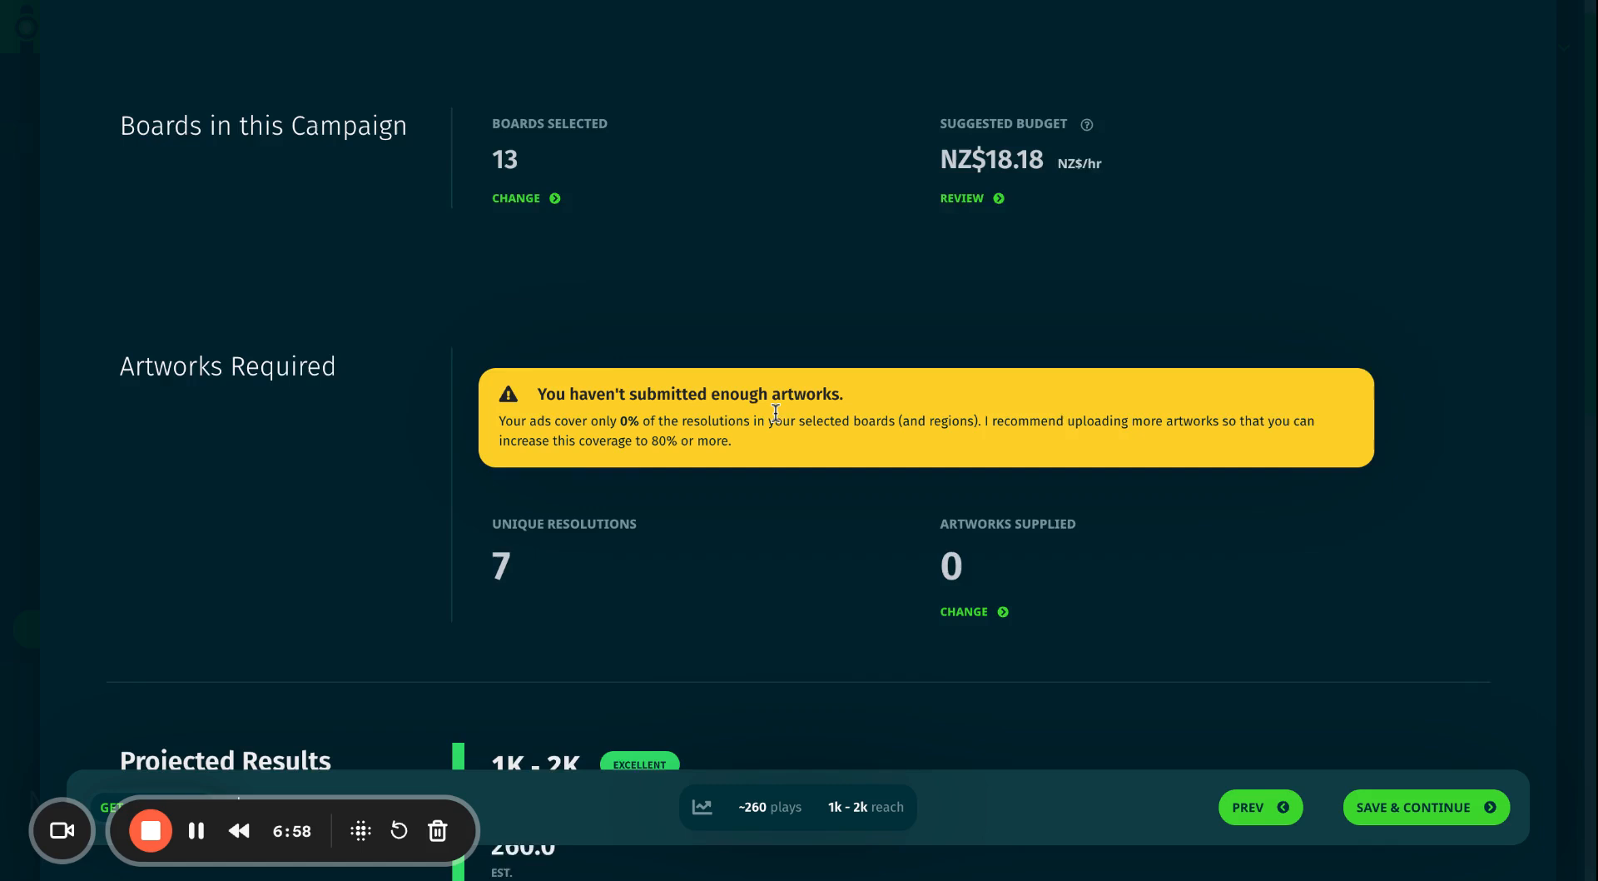
{"action": "scroll", "coordinate": [759, 396], "scroll_direction": "down", "scroll_amount": 1}
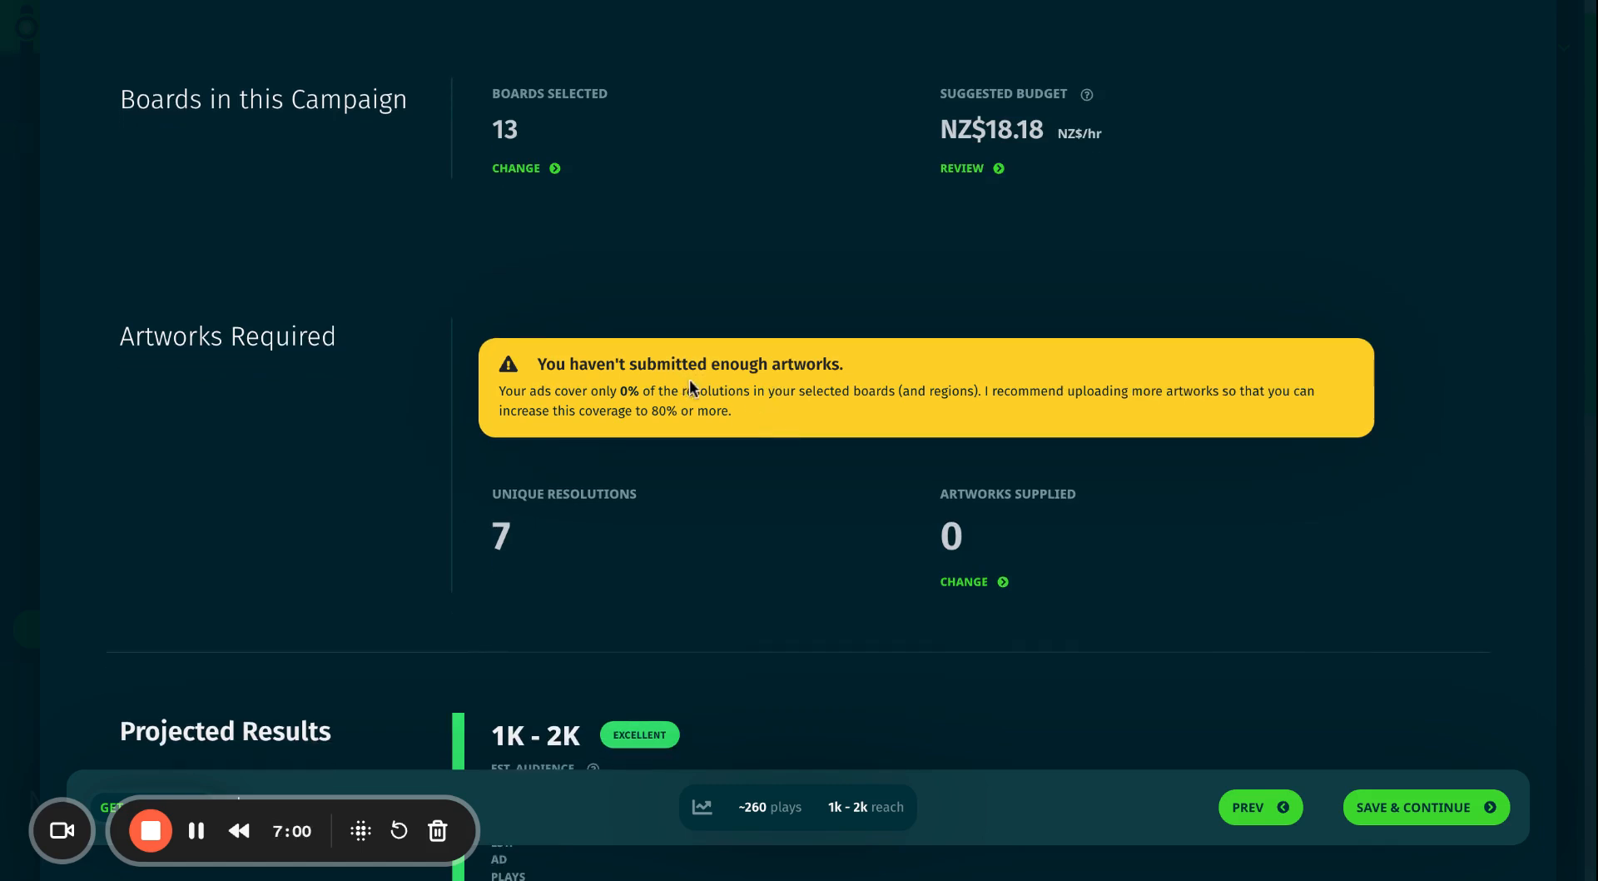
{"action": "scroll", "coordinate": [778, 331], "scroll_direction": "down", "scroll_amount": 1}
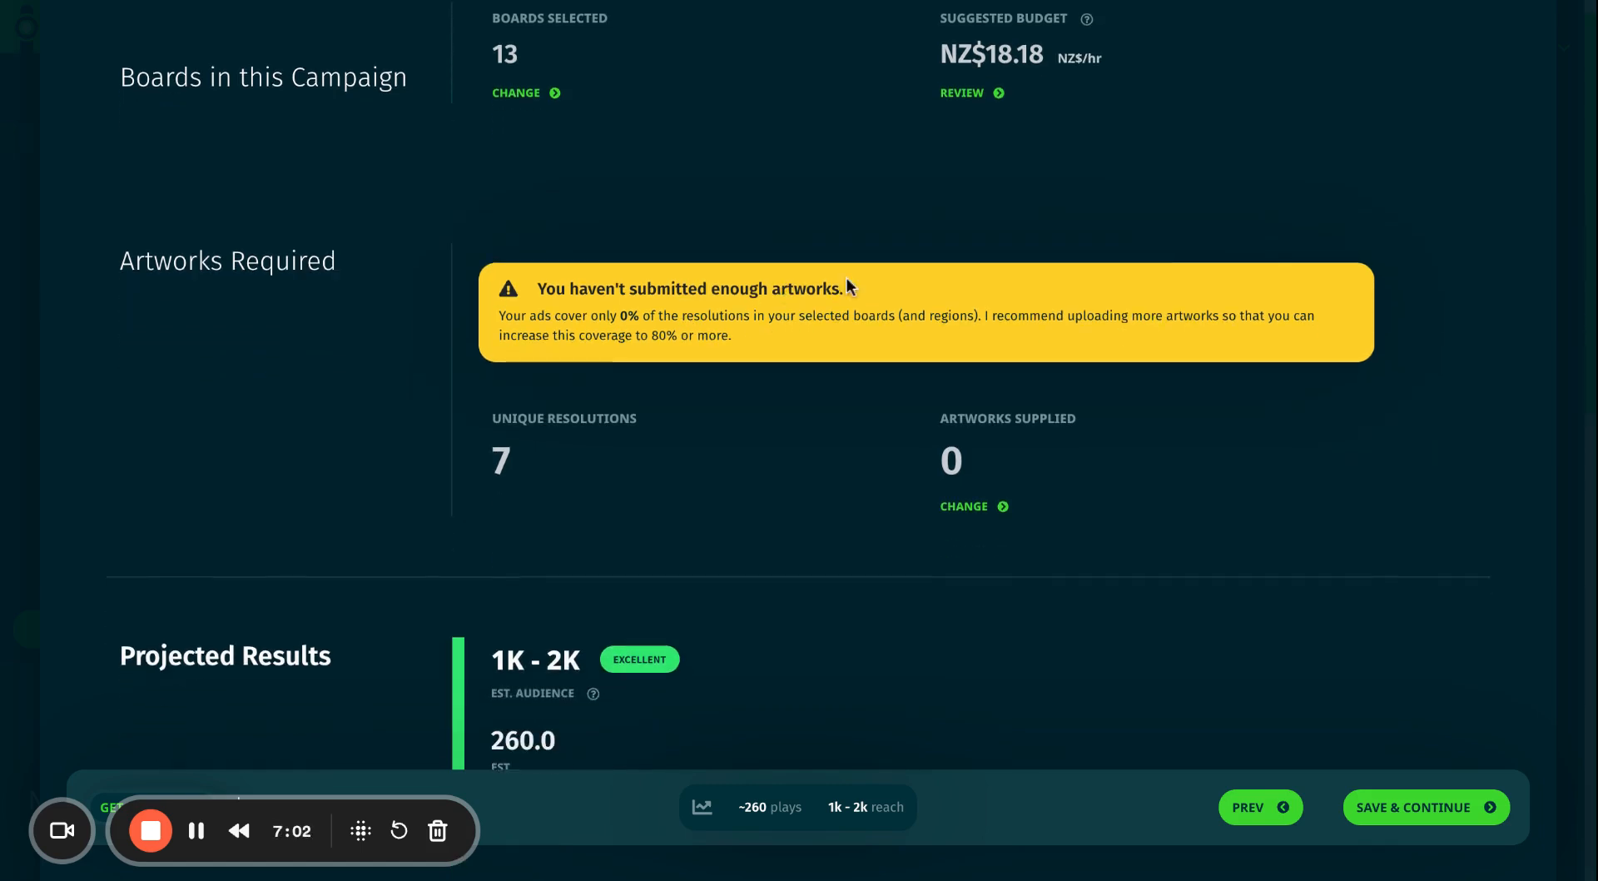
{"action": "scroll", "coordinate": [664, 275], "scroll_direction": "down", "scroll_amount": 1}
{"action": "scroll", "coordinate": [692, 303], "scroll_direction": "up", "scroll_amount": 10}
{"action": "scroll", "coordinate": [691, 303], "scroll_direction": "up", "scroll_amount": 4}
{"action": "scroll", "coordinate": [826, 310], "scroll_direction": "down", "scroll_amount": 4}
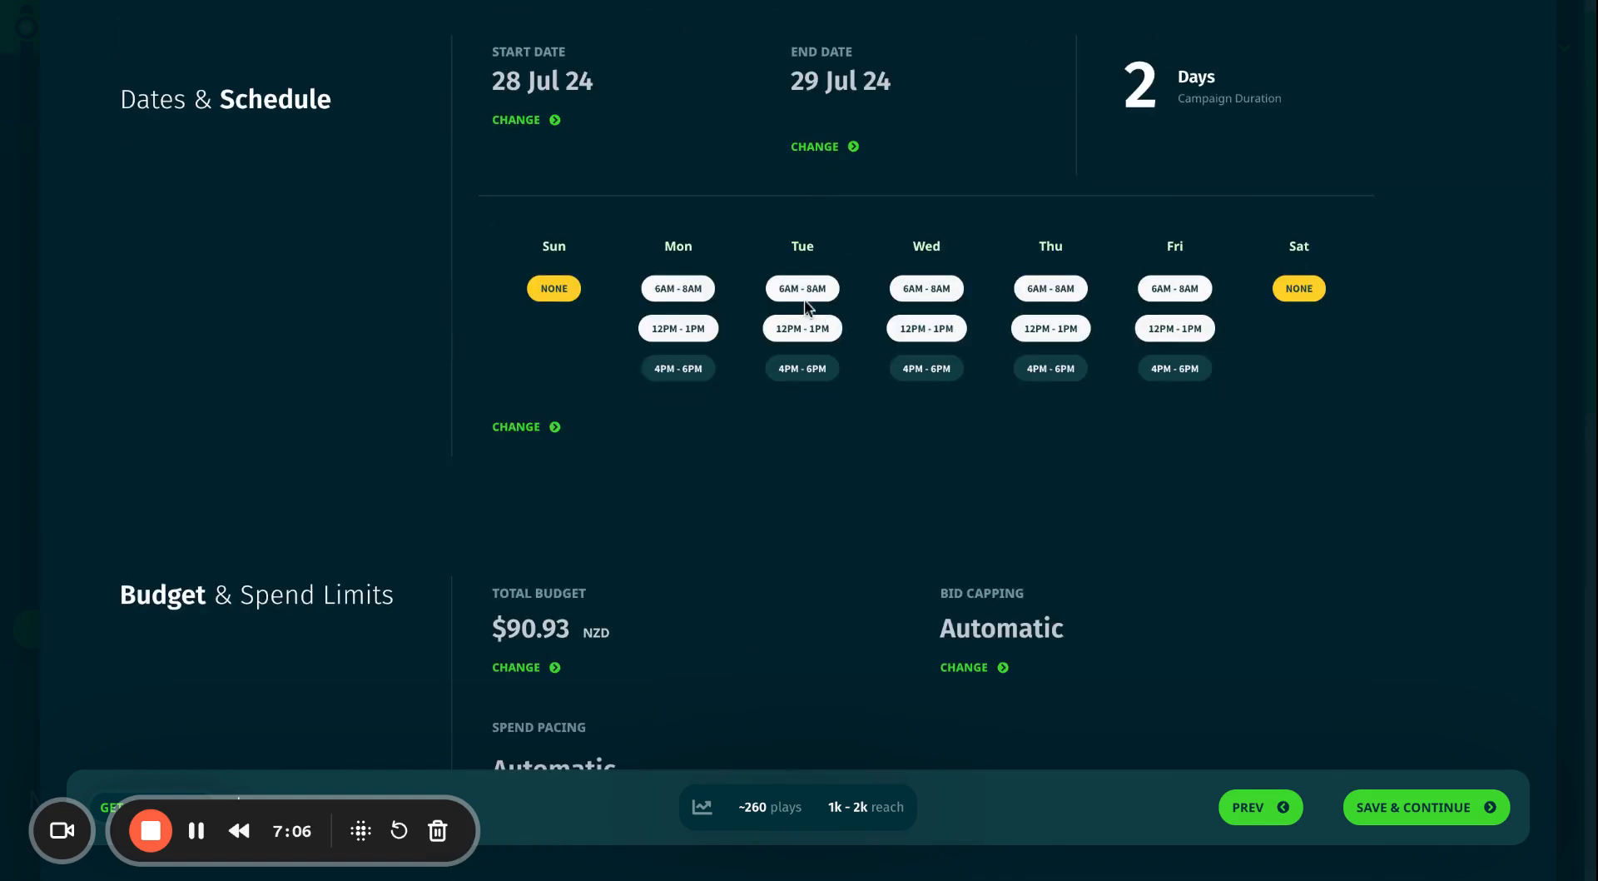
{"action": "left_click", "coordinate": [1440, 803]}
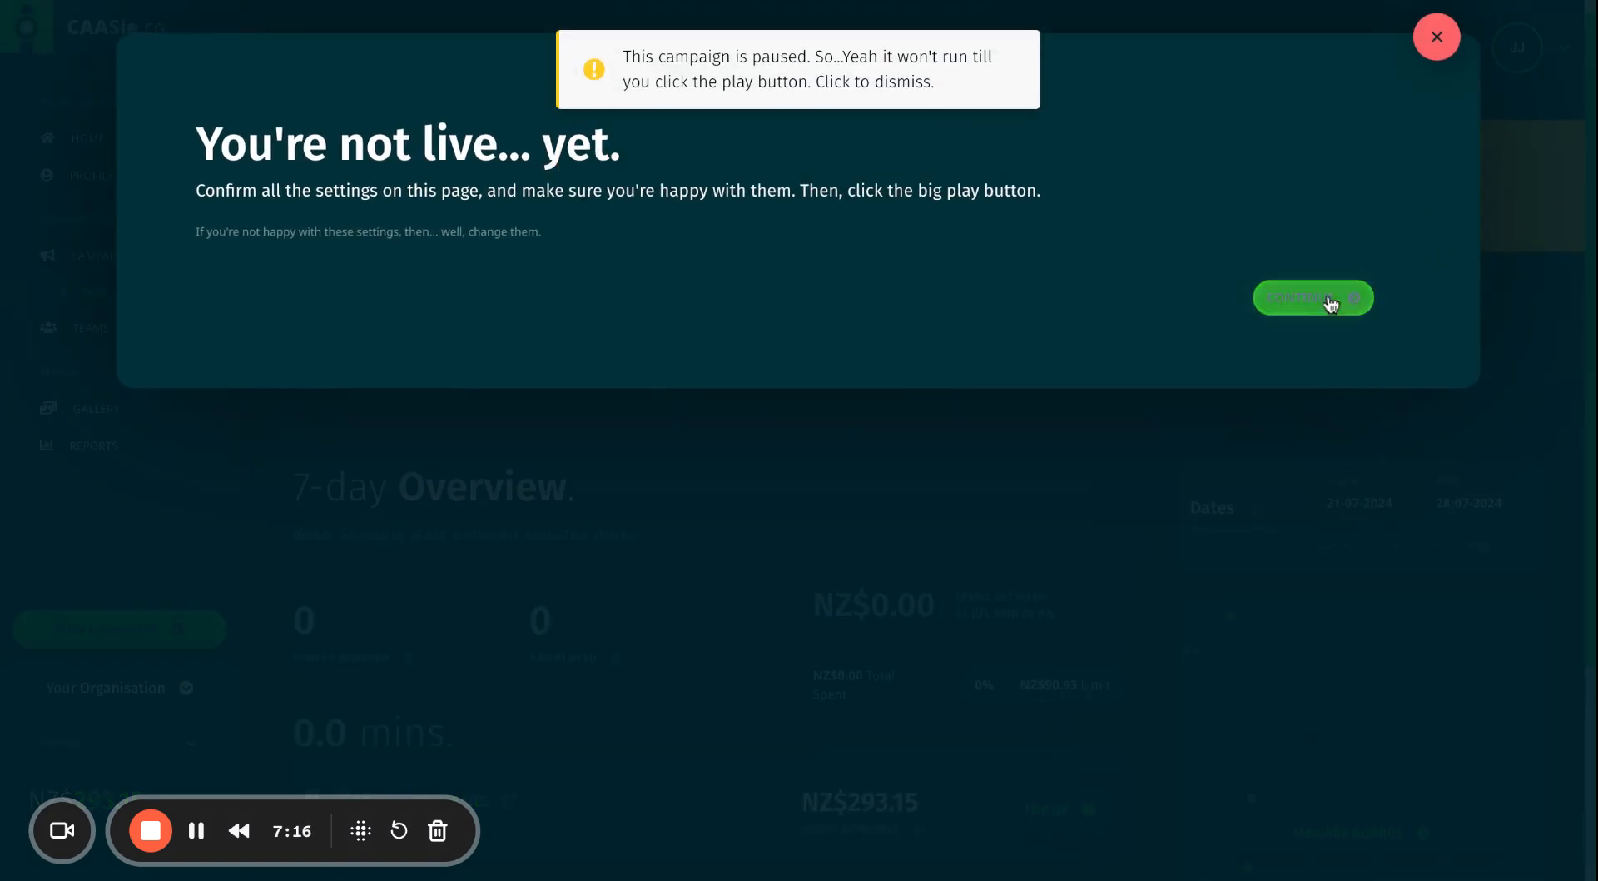
Close the 'You're not live... yet' notice and look over the paused Test campaign's overview.
{"action": "left_click", "coordinate": [1303, 308]}
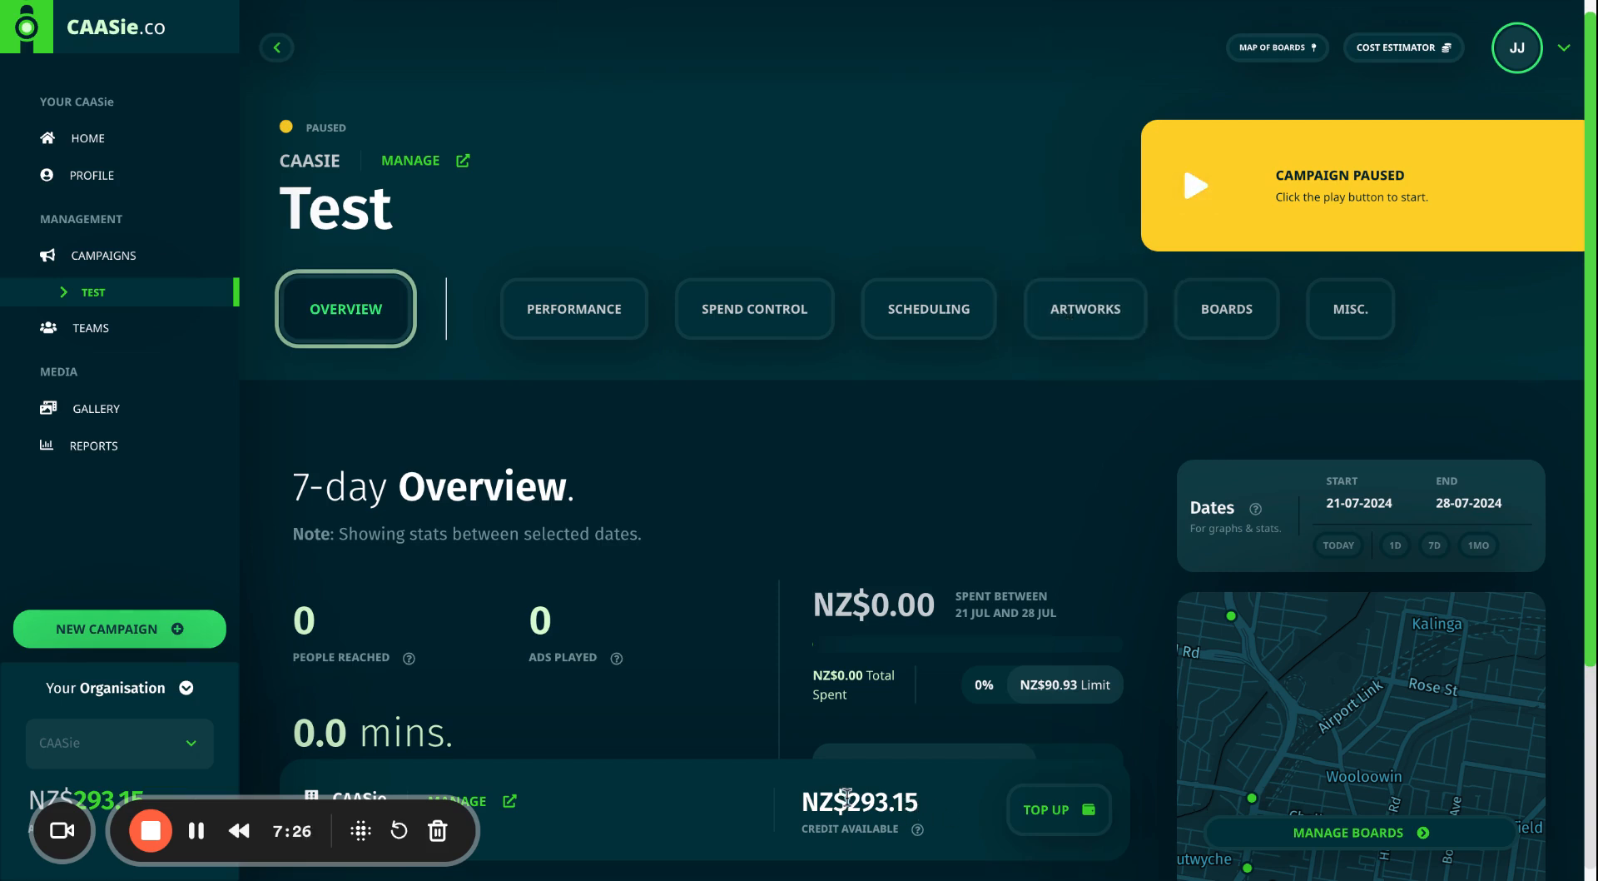
{"action": "scroll", "coordinate": [658, 404], "scroll_direction": "down", "scroll_amount": 2}
{"action": "scroll", "coordinate": [658, 404], "scroll_direction": "up", "scroll_amount": 2}
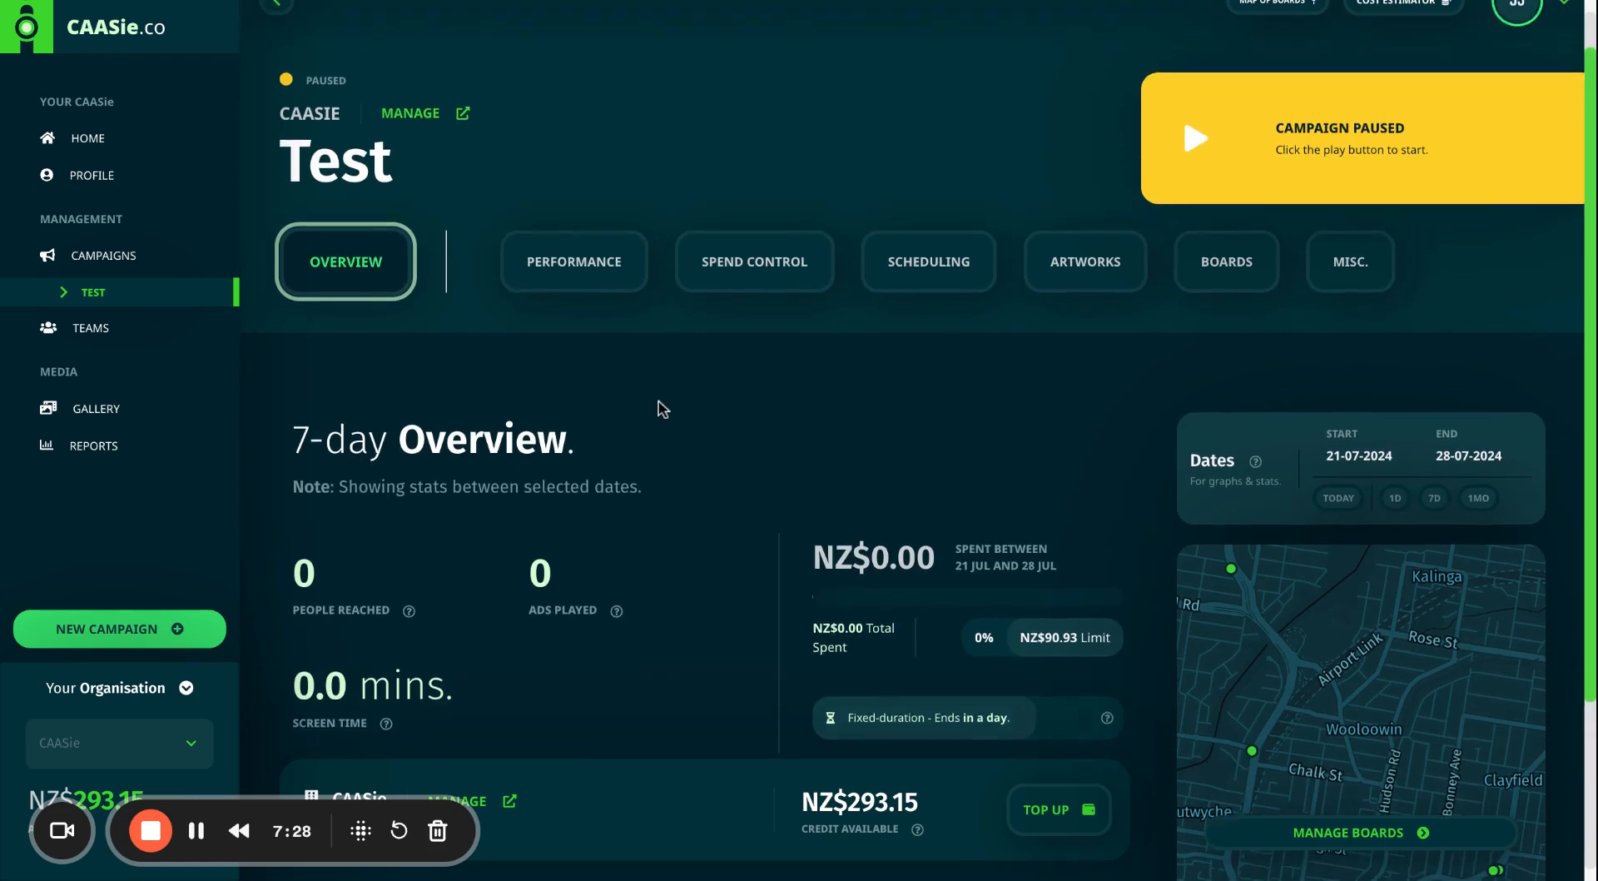